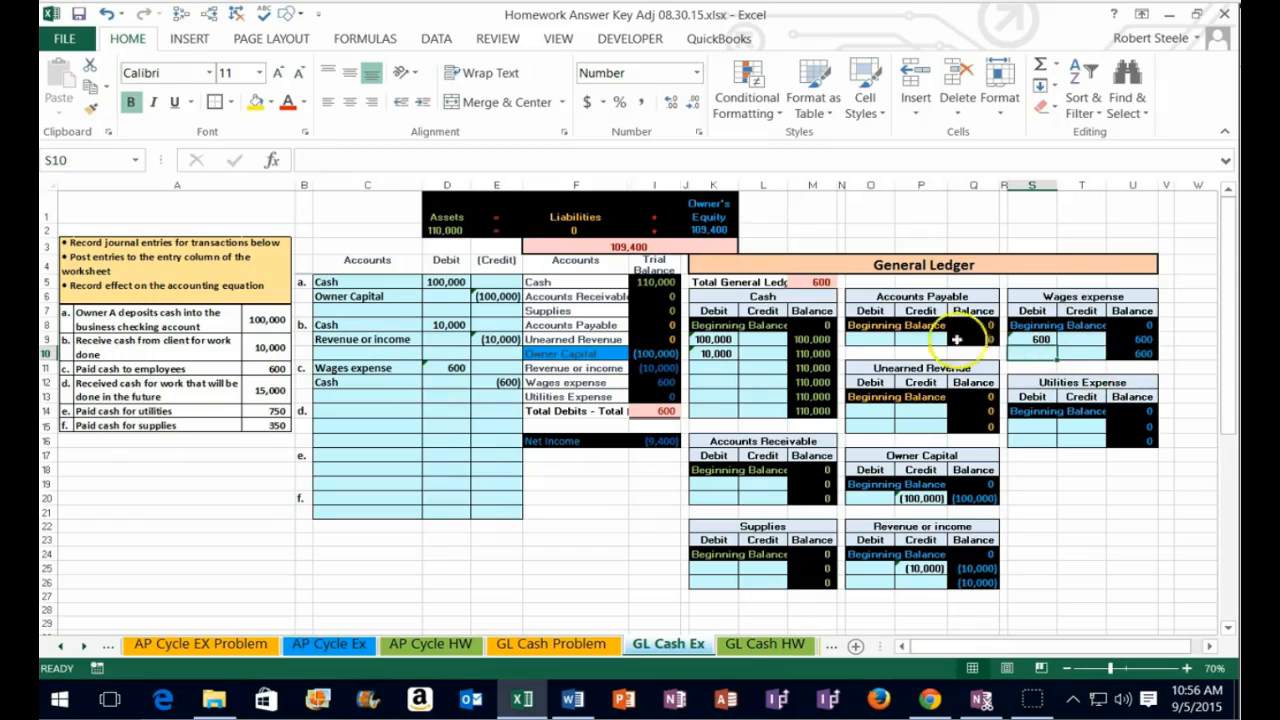
Trace the precedents of the Wages expense amount in the trial balance, and remove the tracer arrows.
click(655, 382)
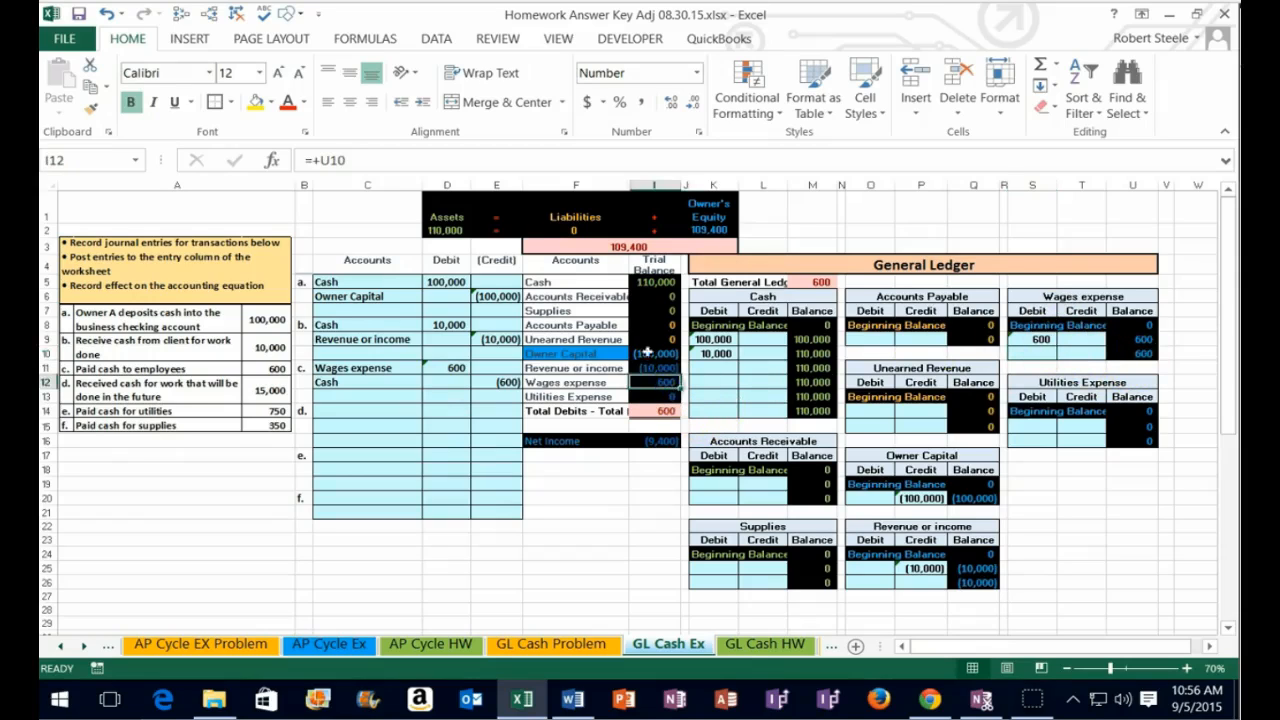
click(181, 13)
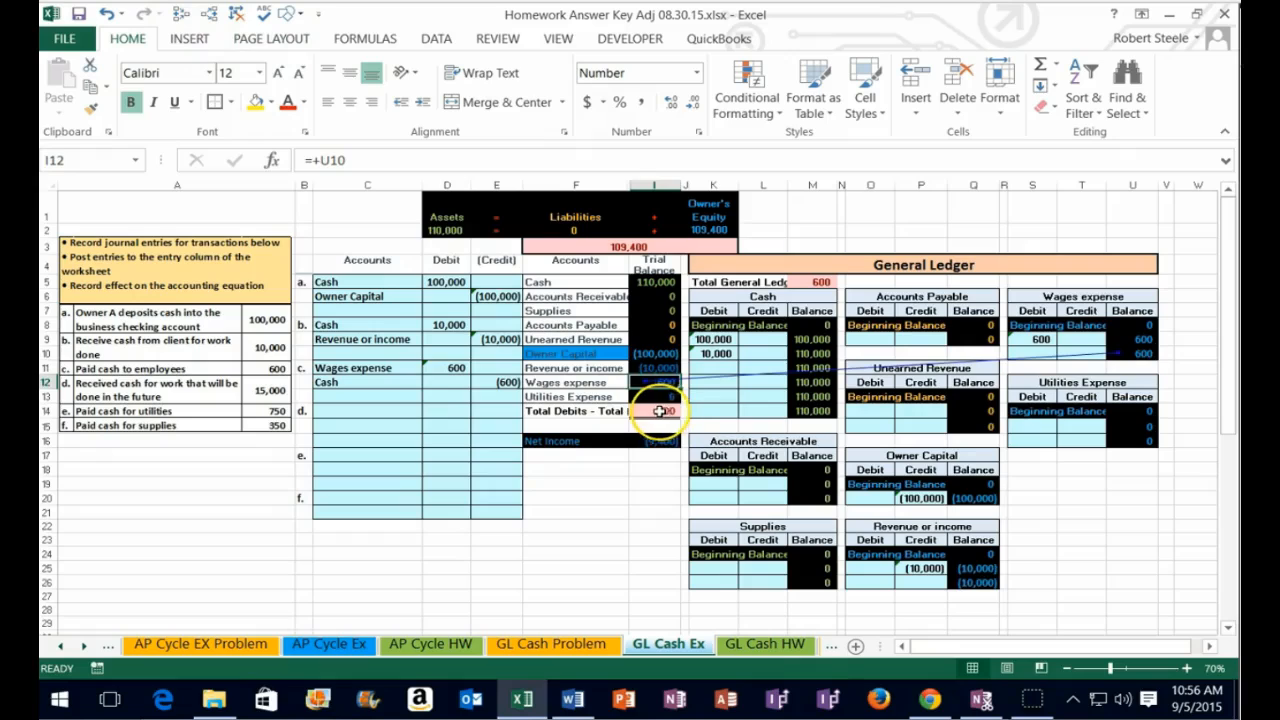
click(236, 13)
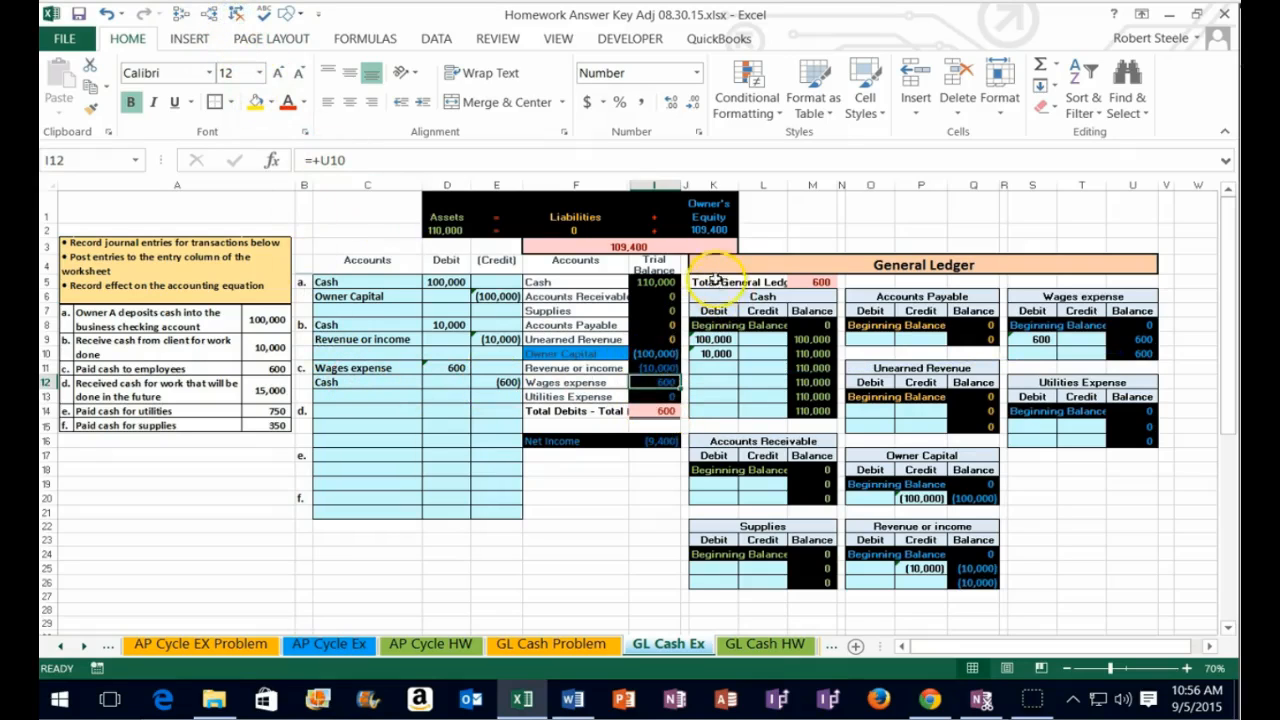
Post entry c's cash credit to the Cash ledger by linking credit cell L11 to E12 with =E12.
drag(712, 266, 872, 270)
click(748, 297)
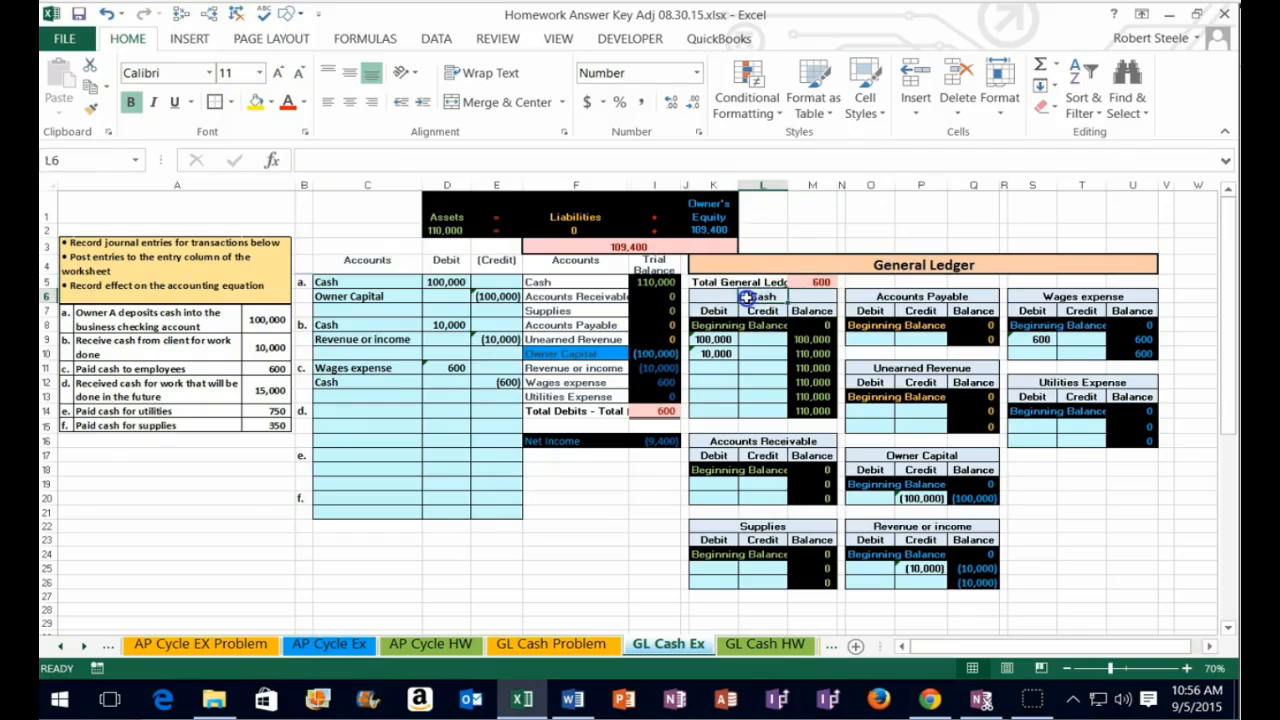
drag(758, 311, 754, 350)
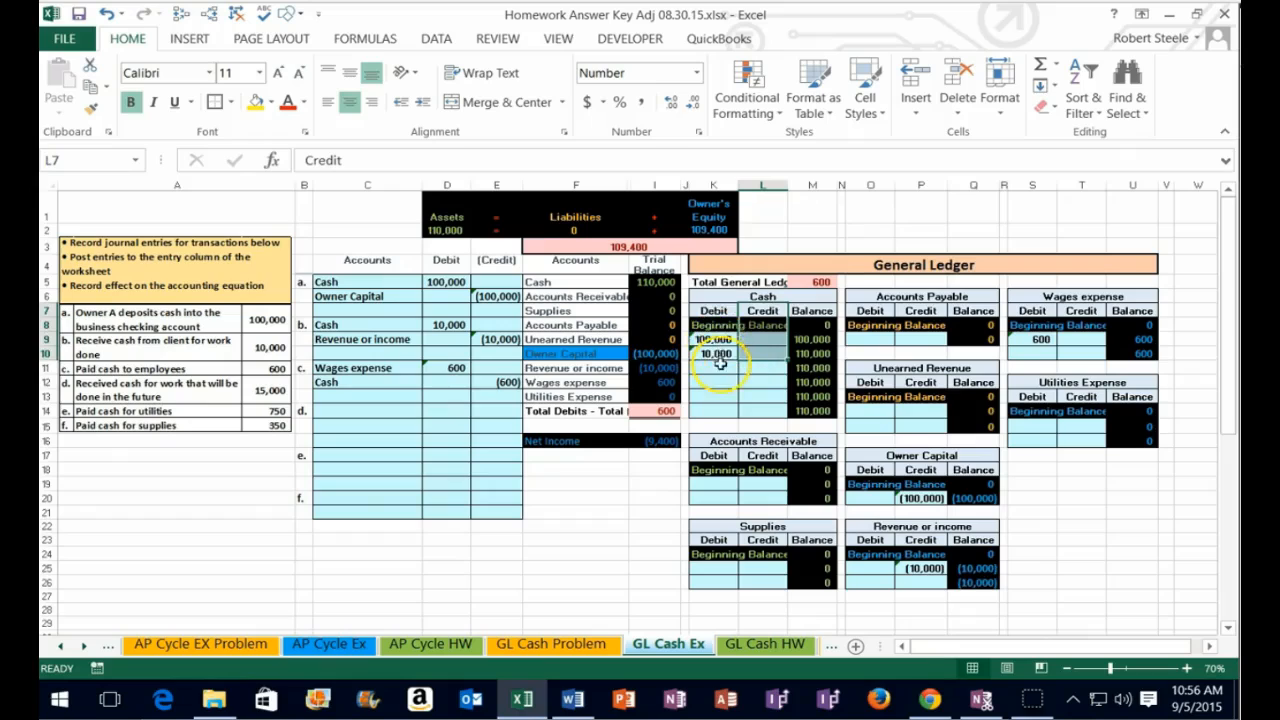
click(745, 366)
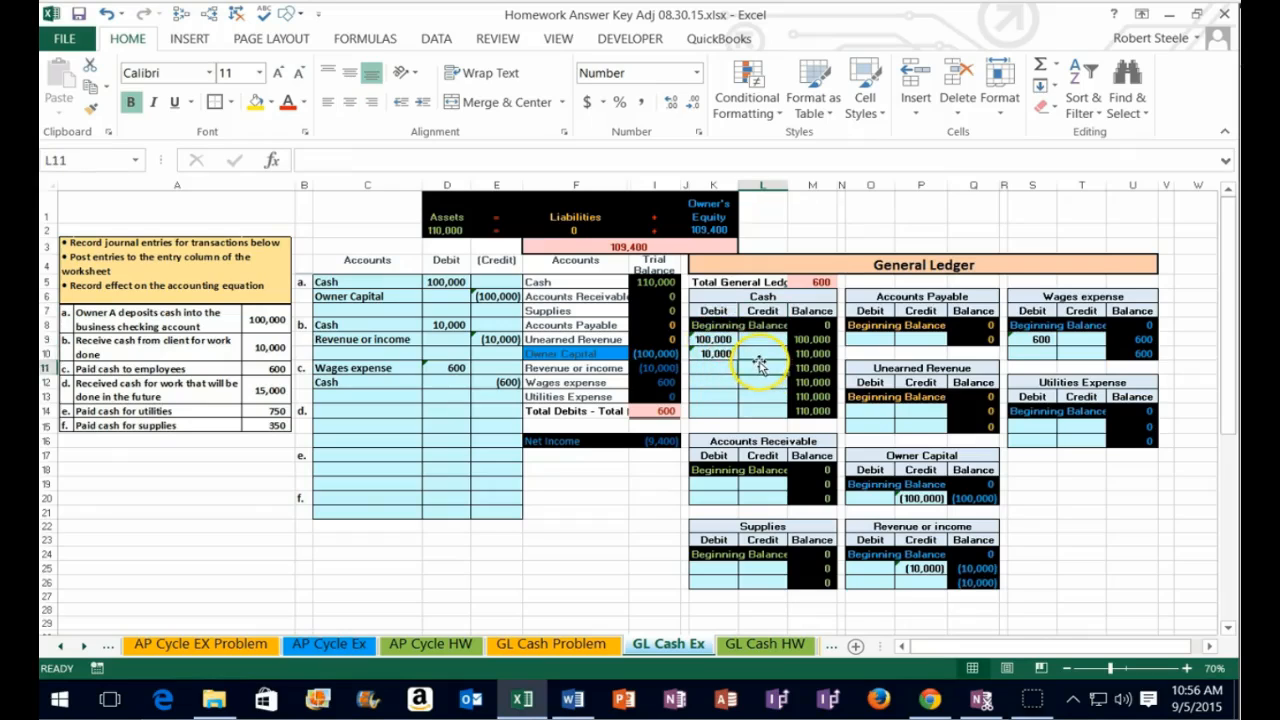
text(=)
click(502, 383)
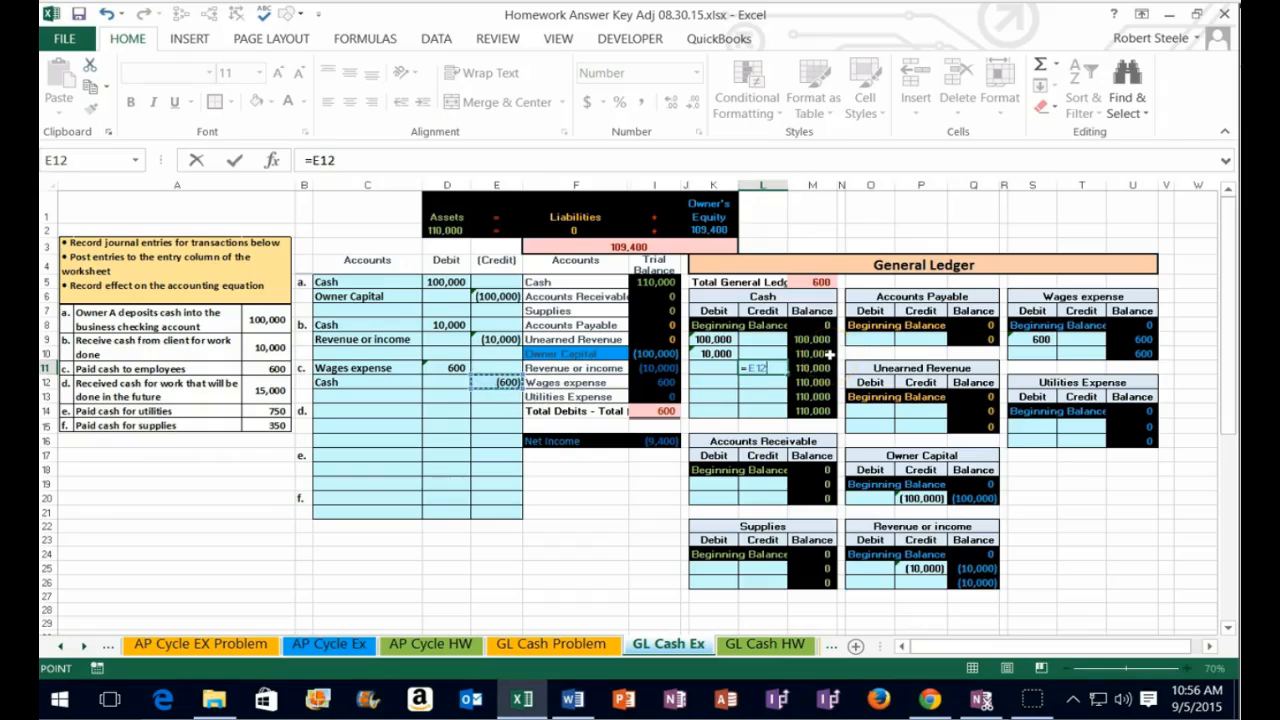
key(Return)
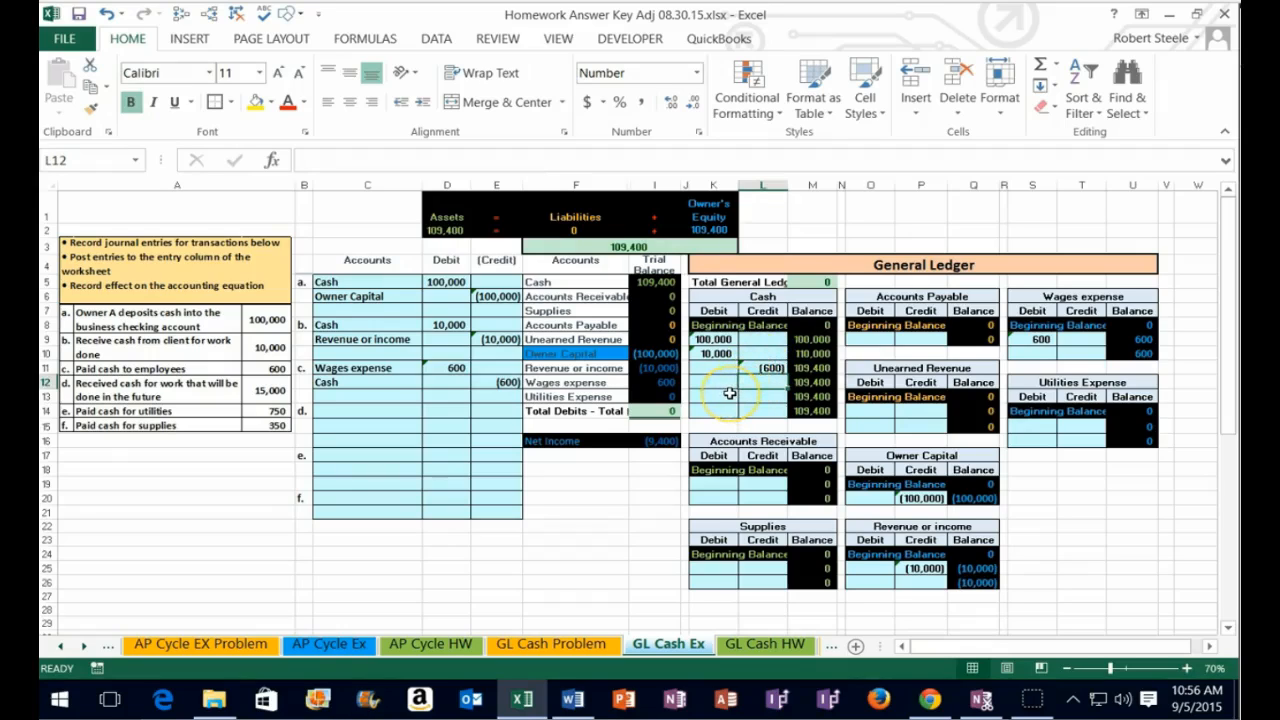
mouse_move(714, 339)
mouse_down()
mouse_move(712, 356)
mouse_move(757, 368)
mouse_move(714, 356)
mouse_up()
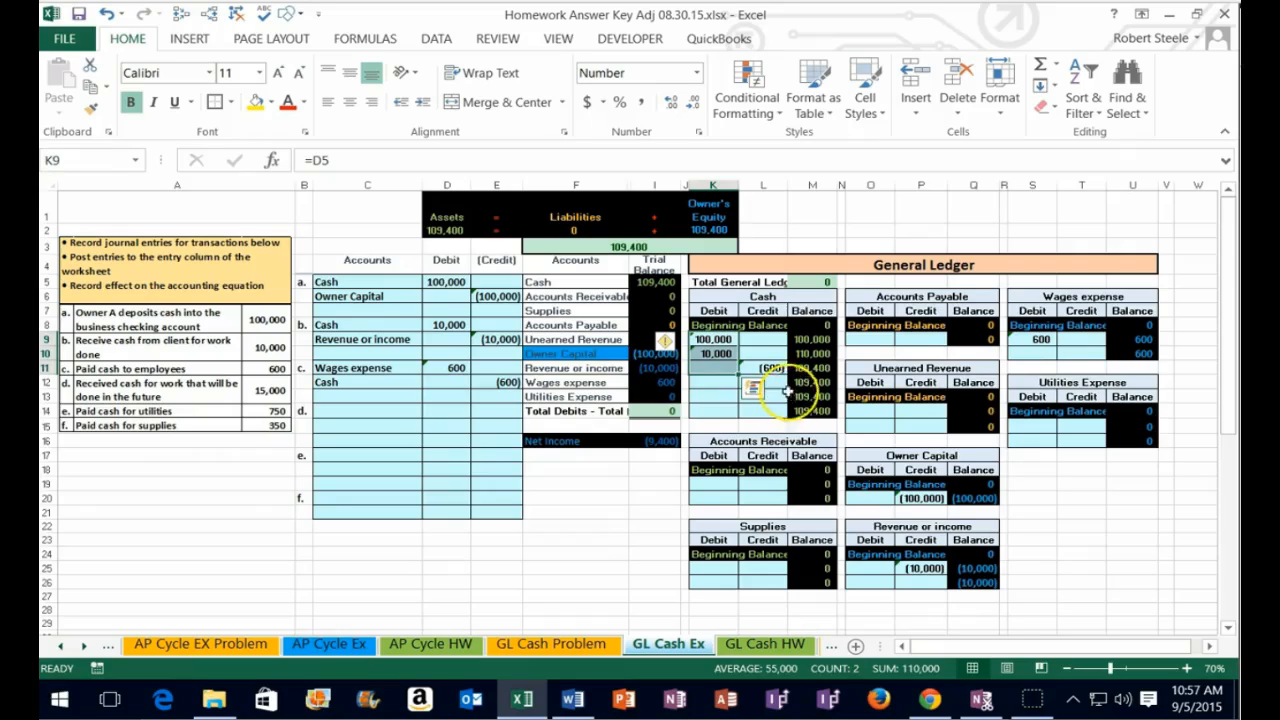
click(779, 383)
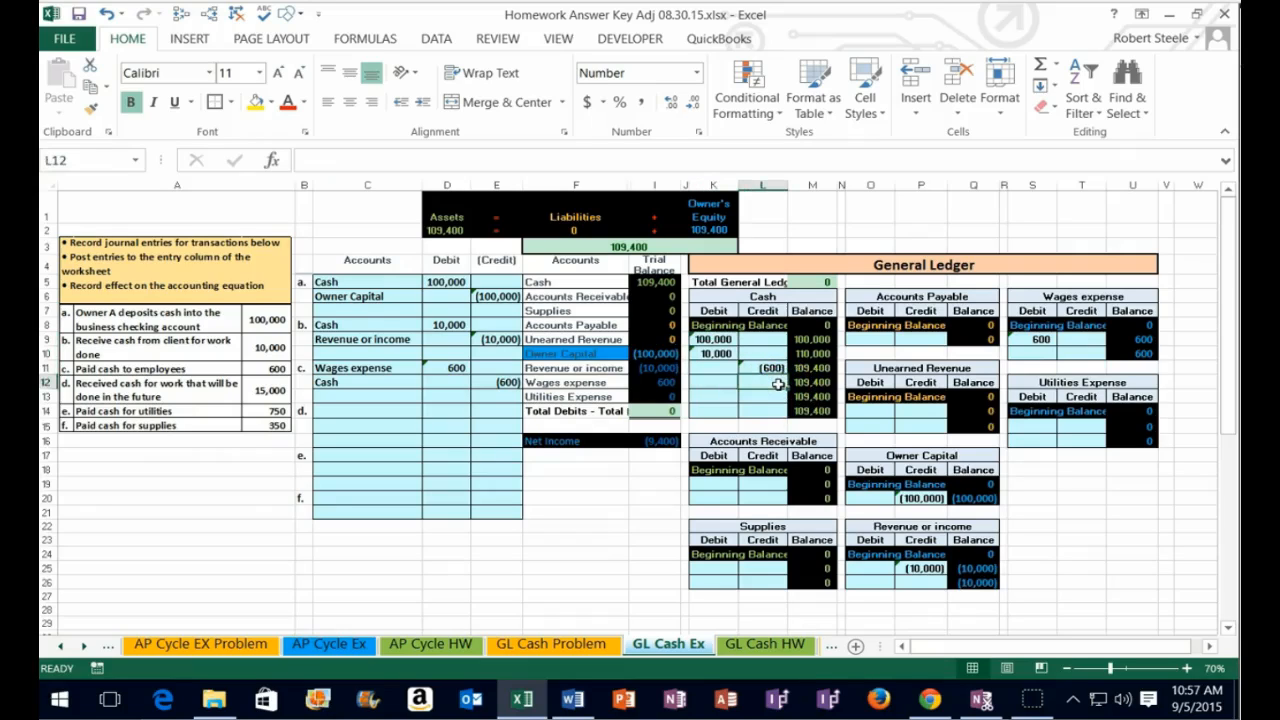
click(775, 380)
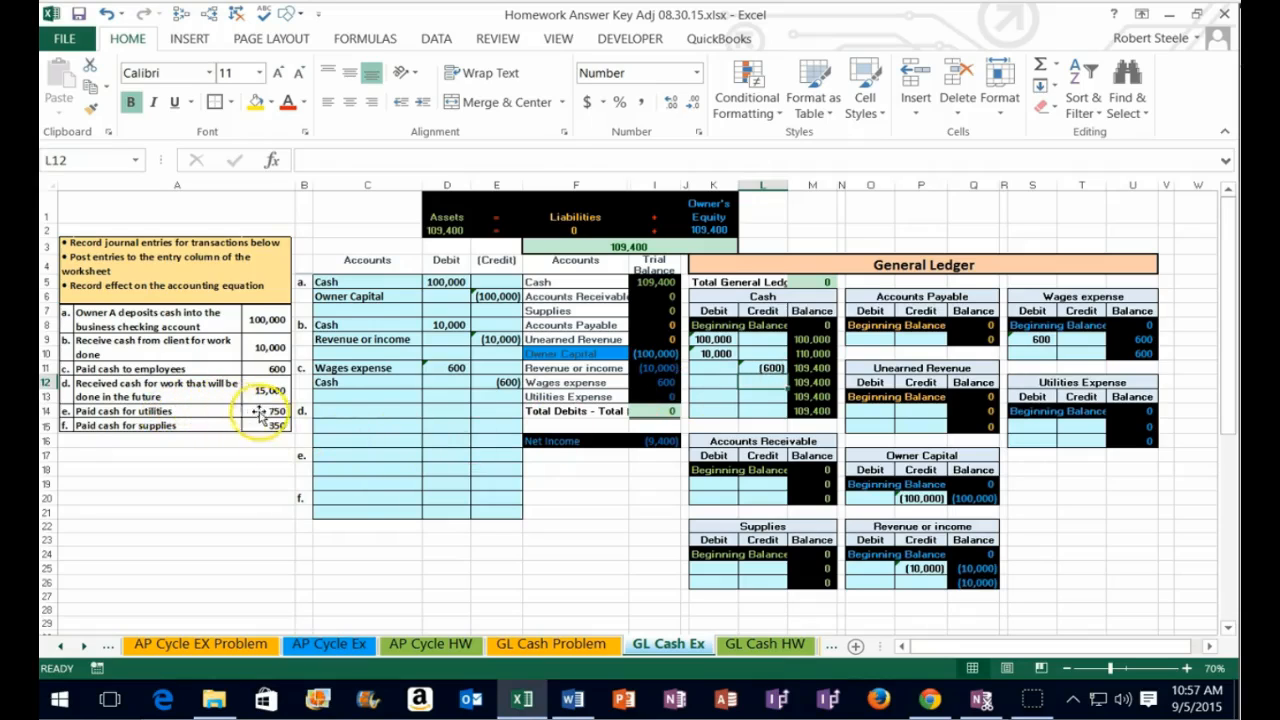
Copy the Cash account name from the trial balance and paste it as values into C14 for entry d.
click(370, 411)
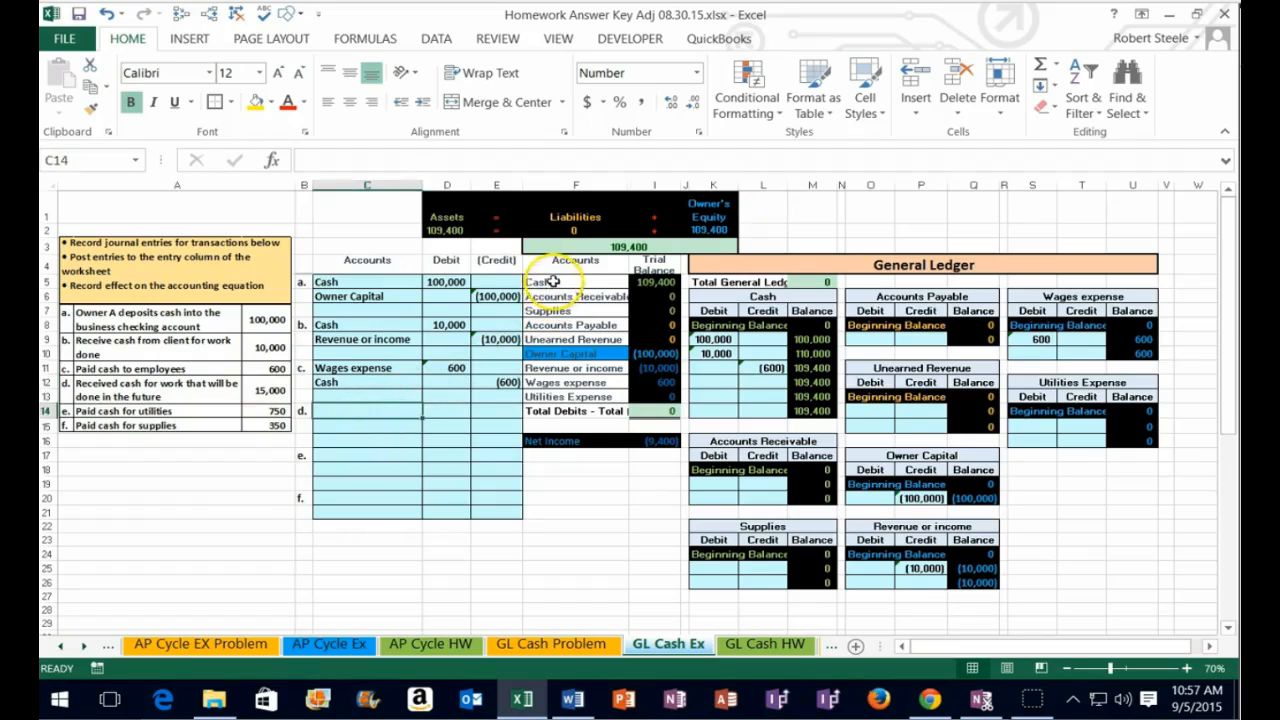
click(612, 281)
drag(612, 281, 634, 297)
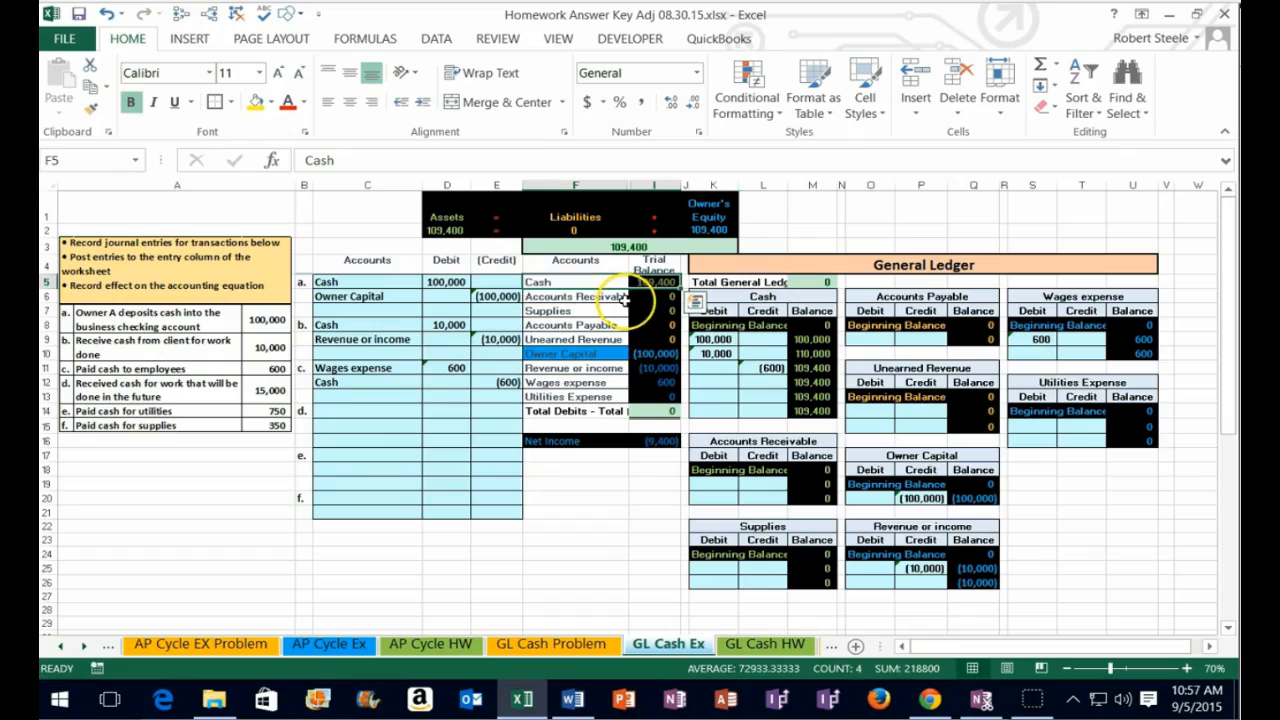
click(575, 282)
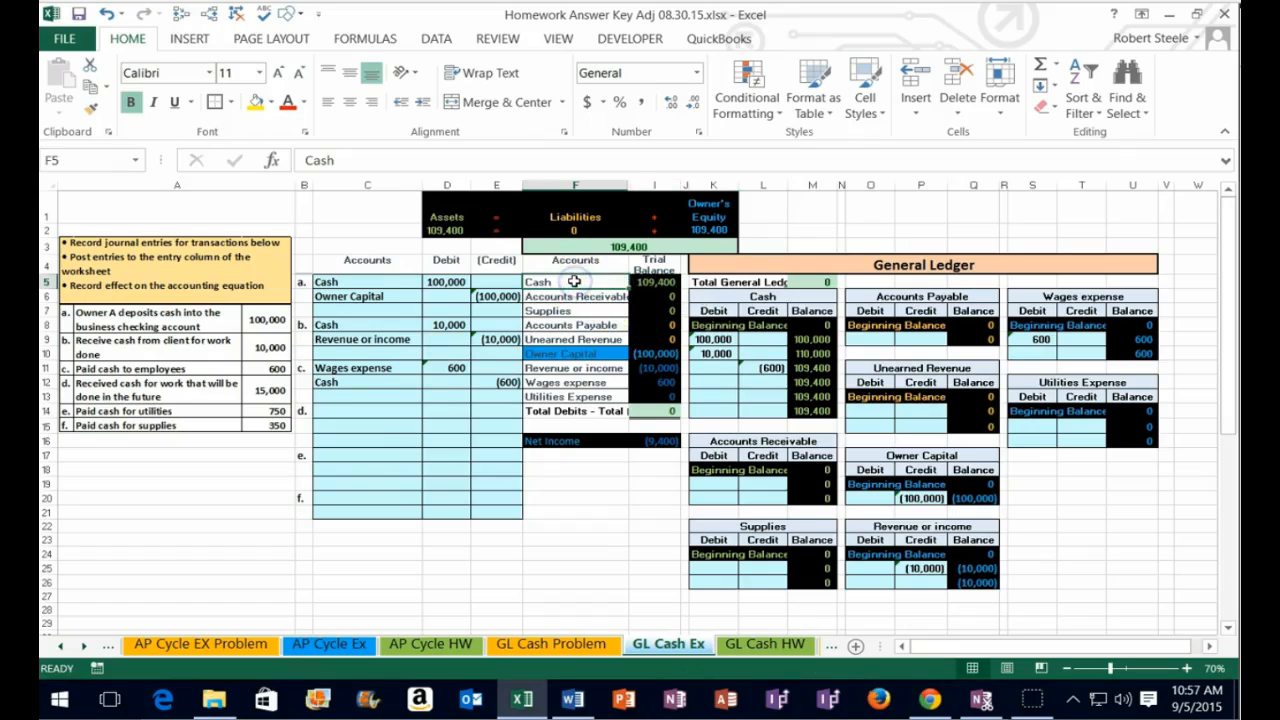
right_click(575, 282)
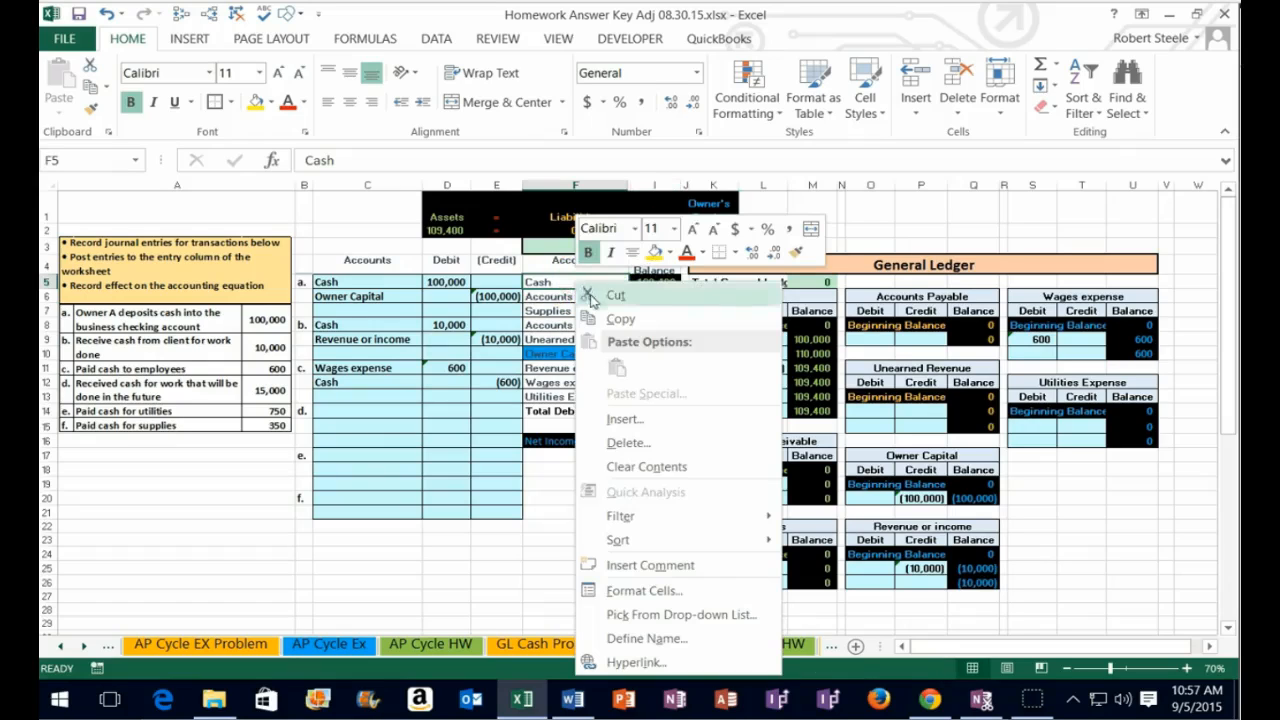
click(598, 317)
click(343, 410)
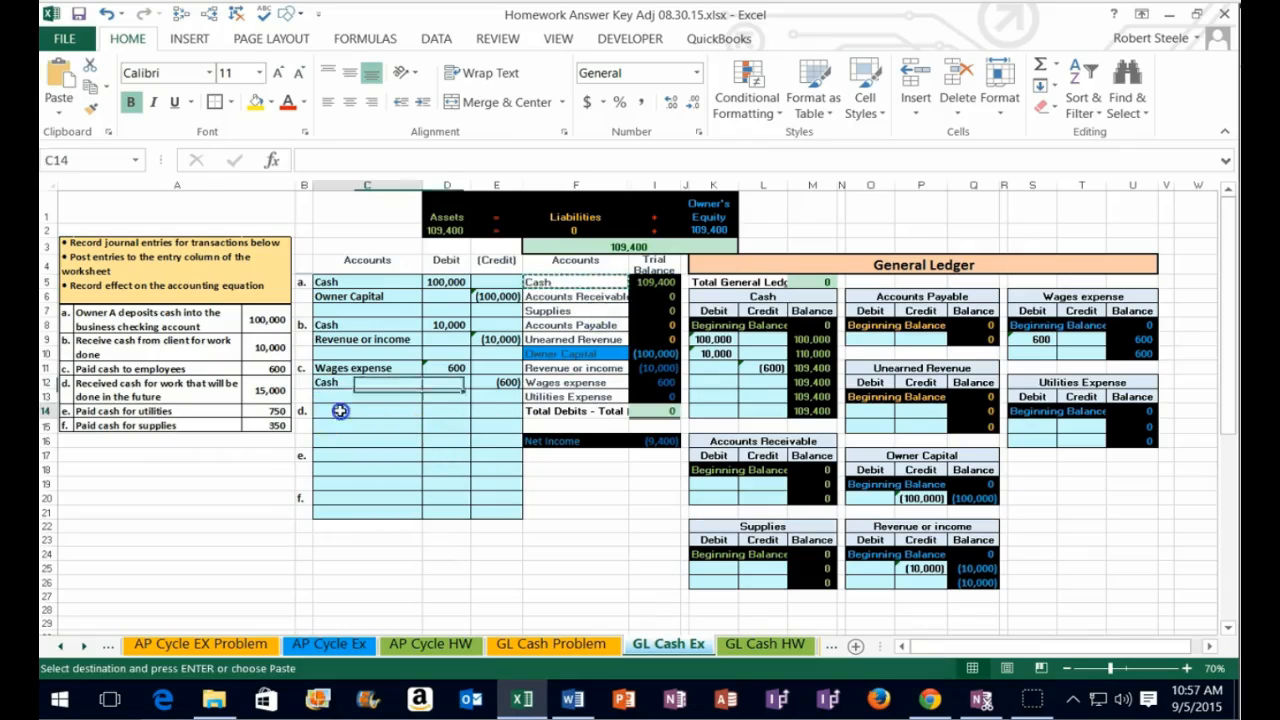
right_click(343, 410)
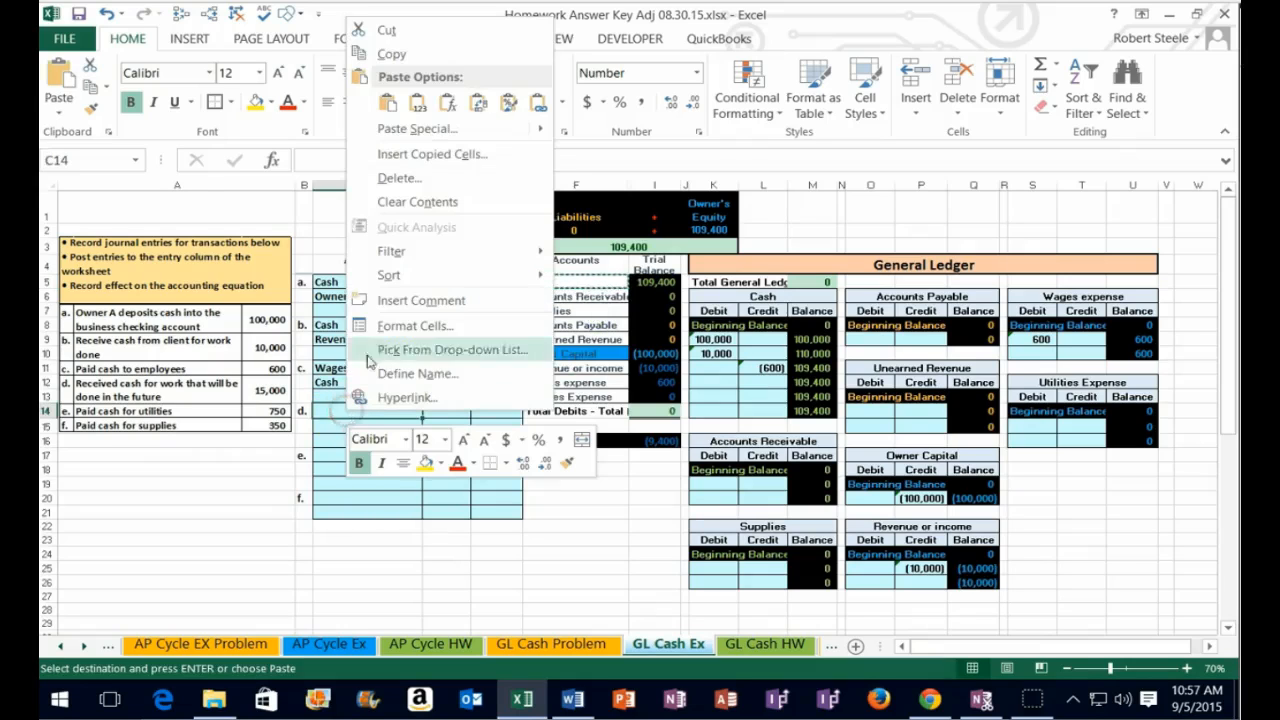
click(418, 103)
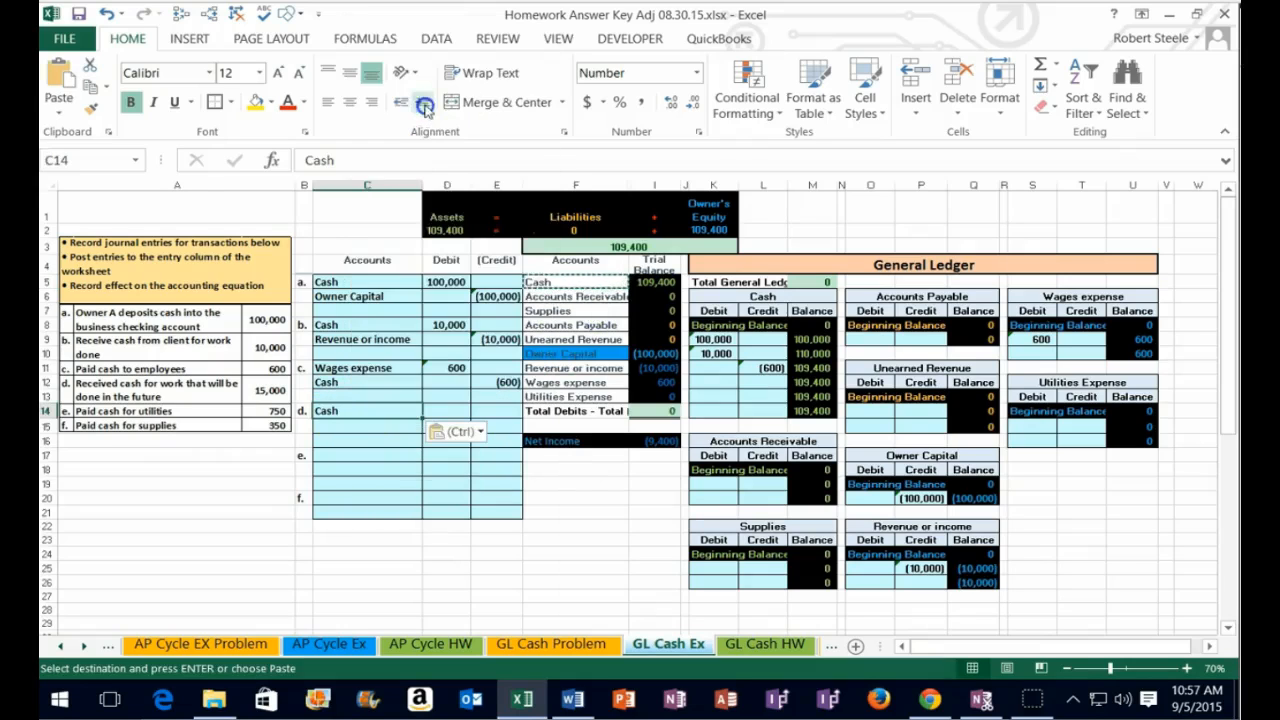
Enter 15000 as the Cash debit of entry d in D14.
click(446, 408)
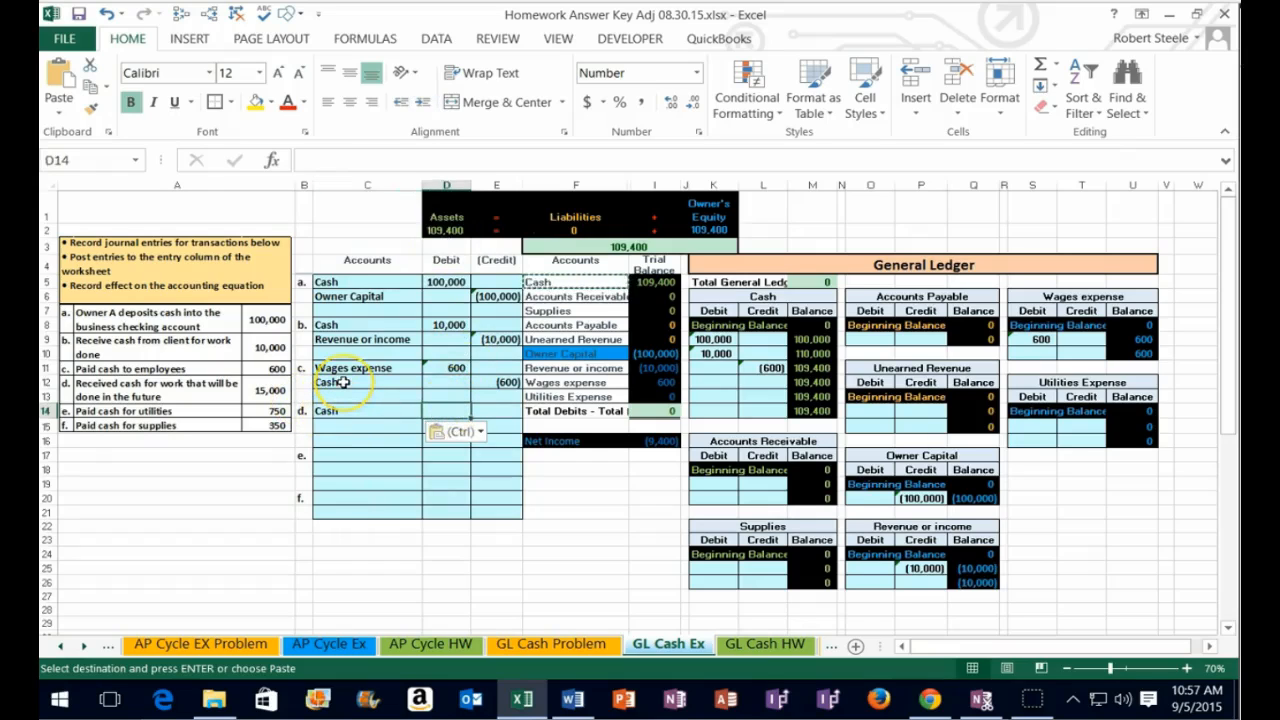
key(Escape)
text(15000)
key(Return)
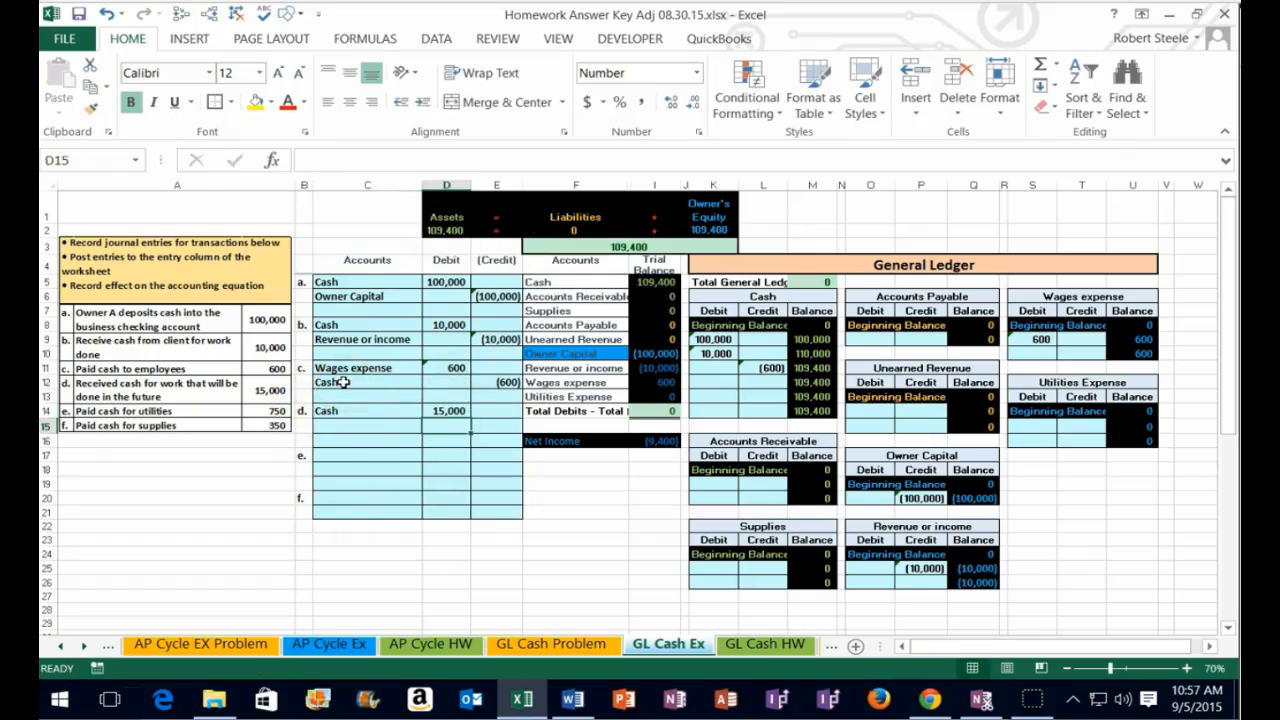
Enter entry d's credit in E15 as the negative of the Cash debit, =-D14.
key(Right)
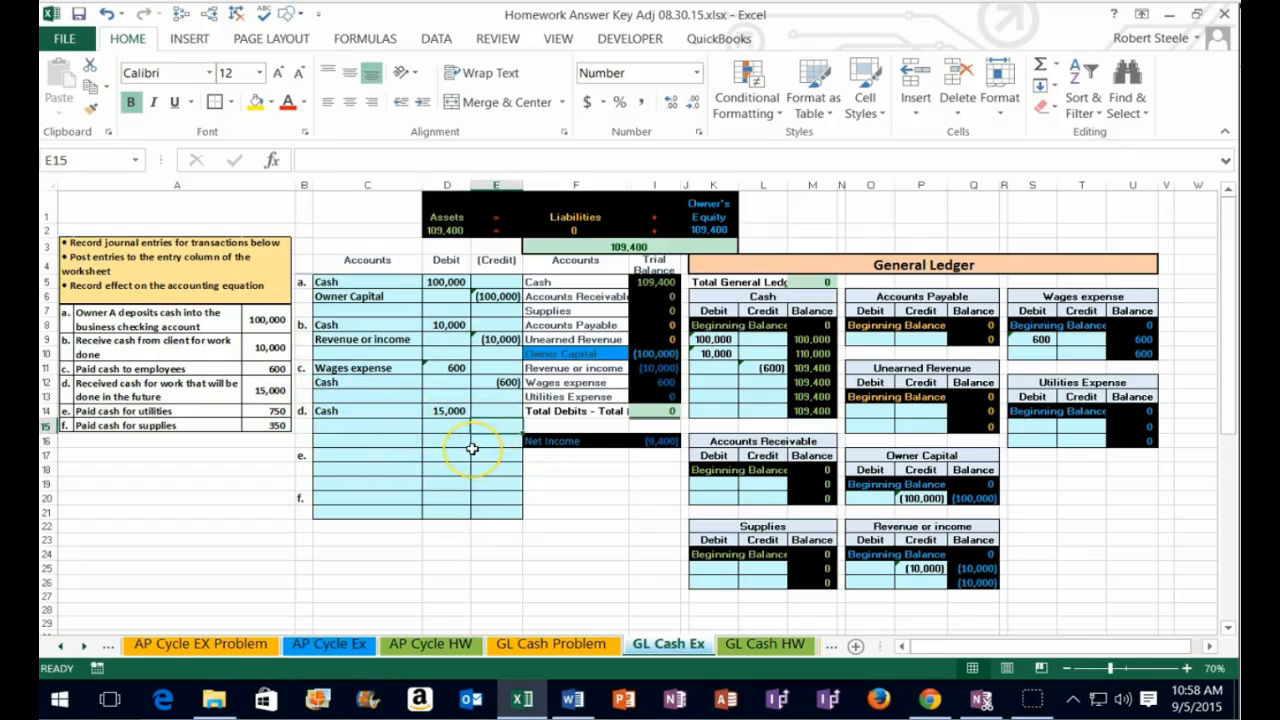
text(-)
key(Left)
key(Up)
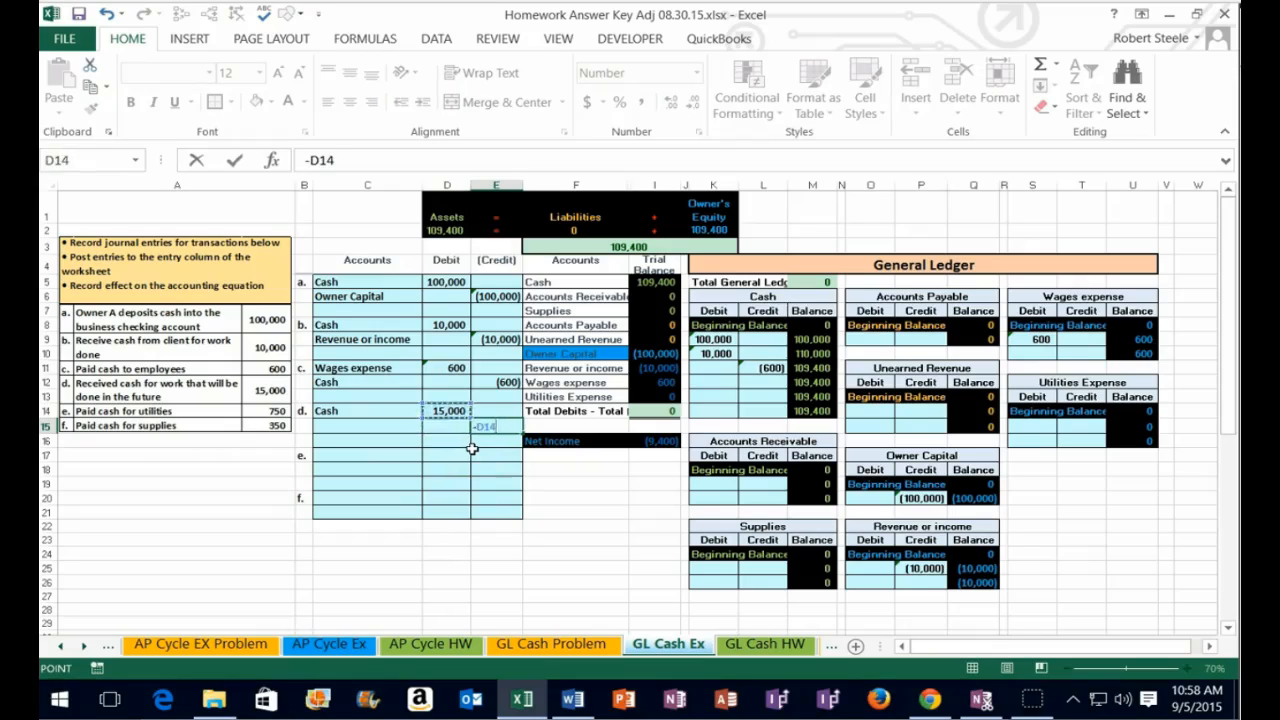
key(Return)
click(495, 427)
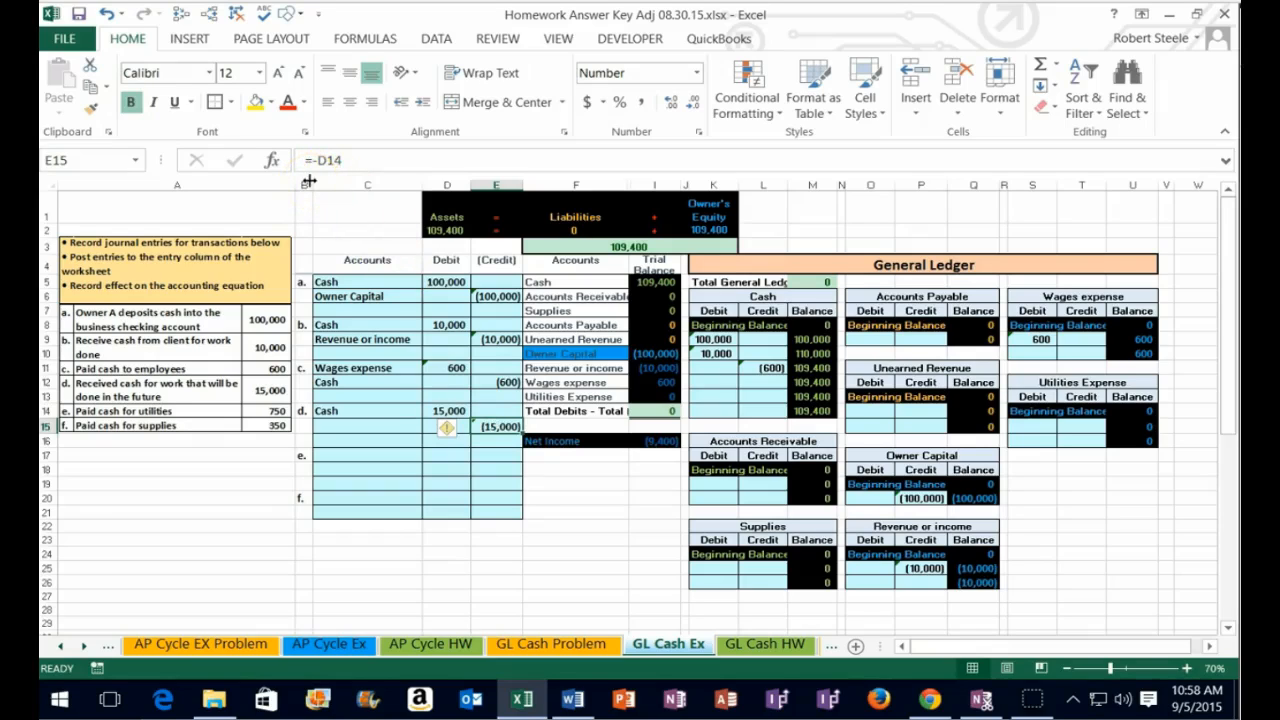
Copy the Unearned Revenue account name from the trial balance and paste it as values into C15 of entry d.
click(385, 424)
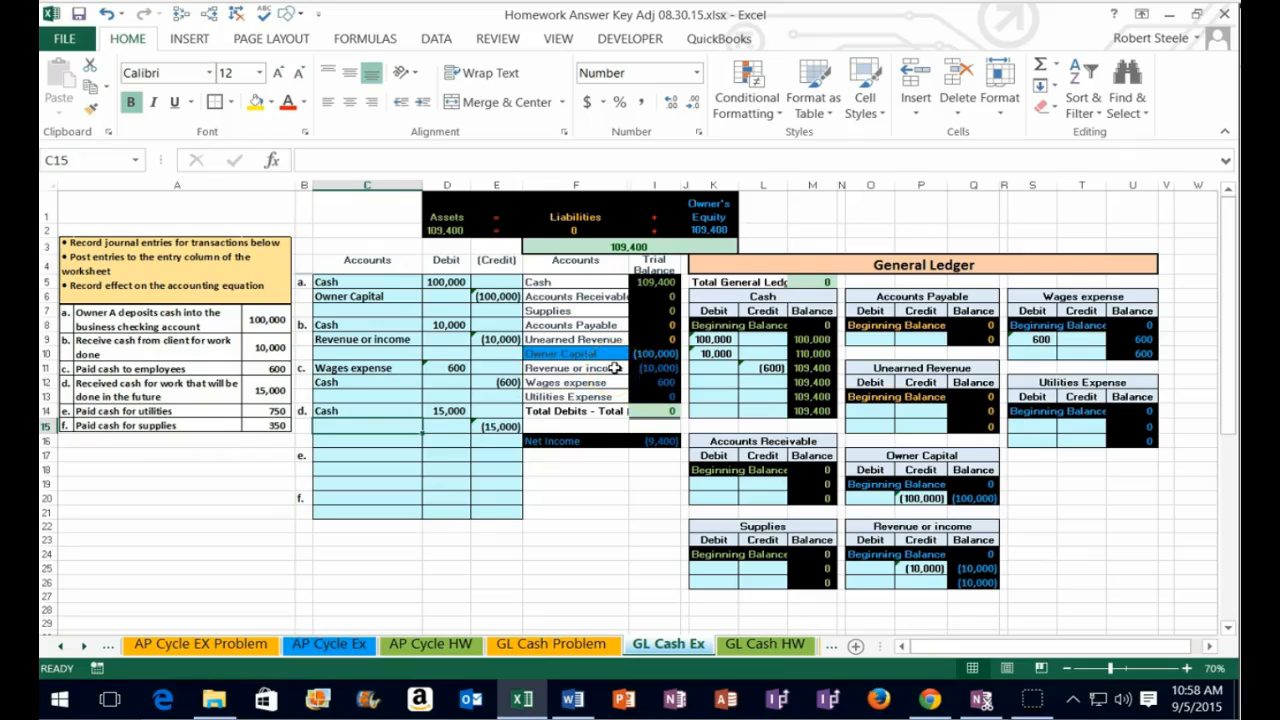
drag(600, 340, 649, 337)
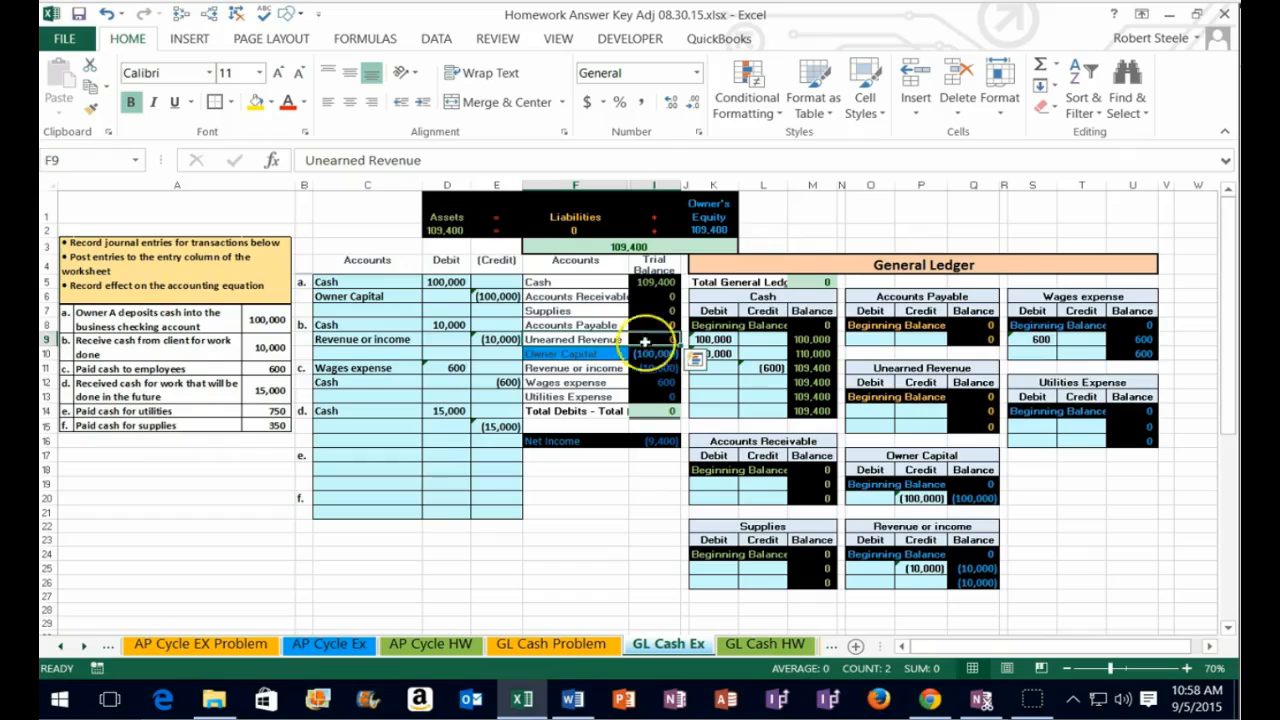
click(595, 341)
click(644, 341)
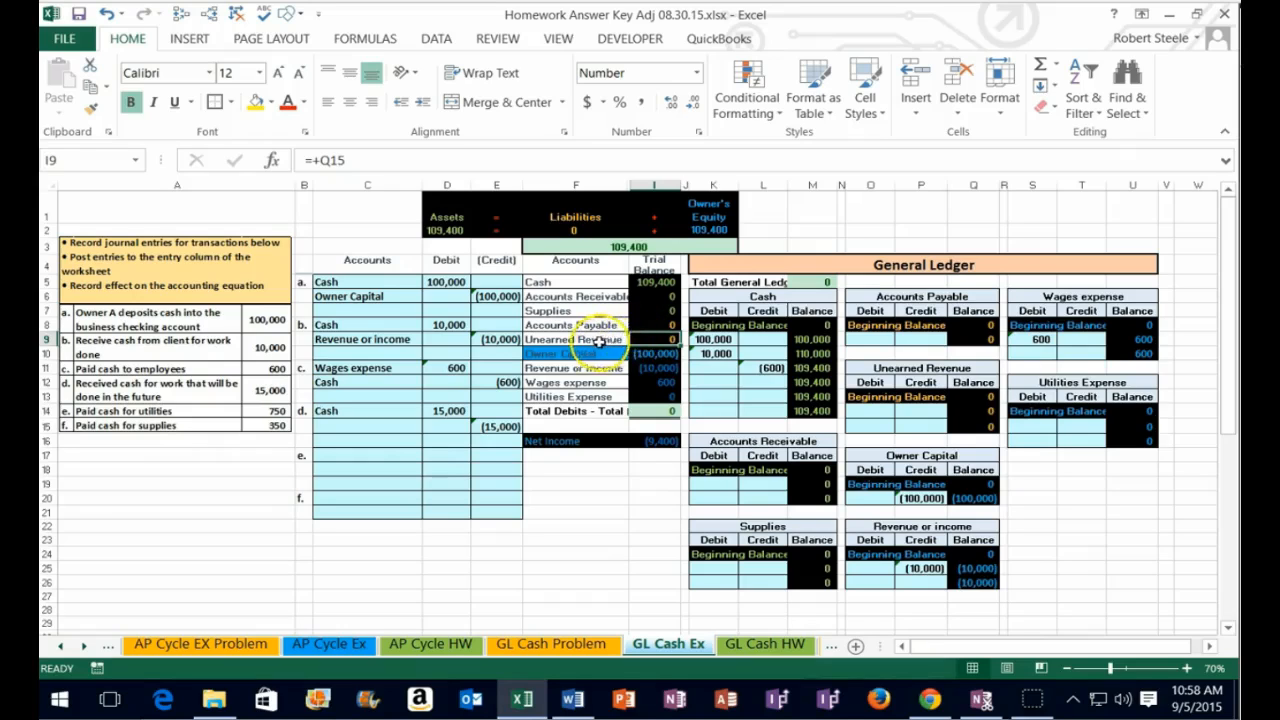
click(578, 340)
right_click(582, 341)
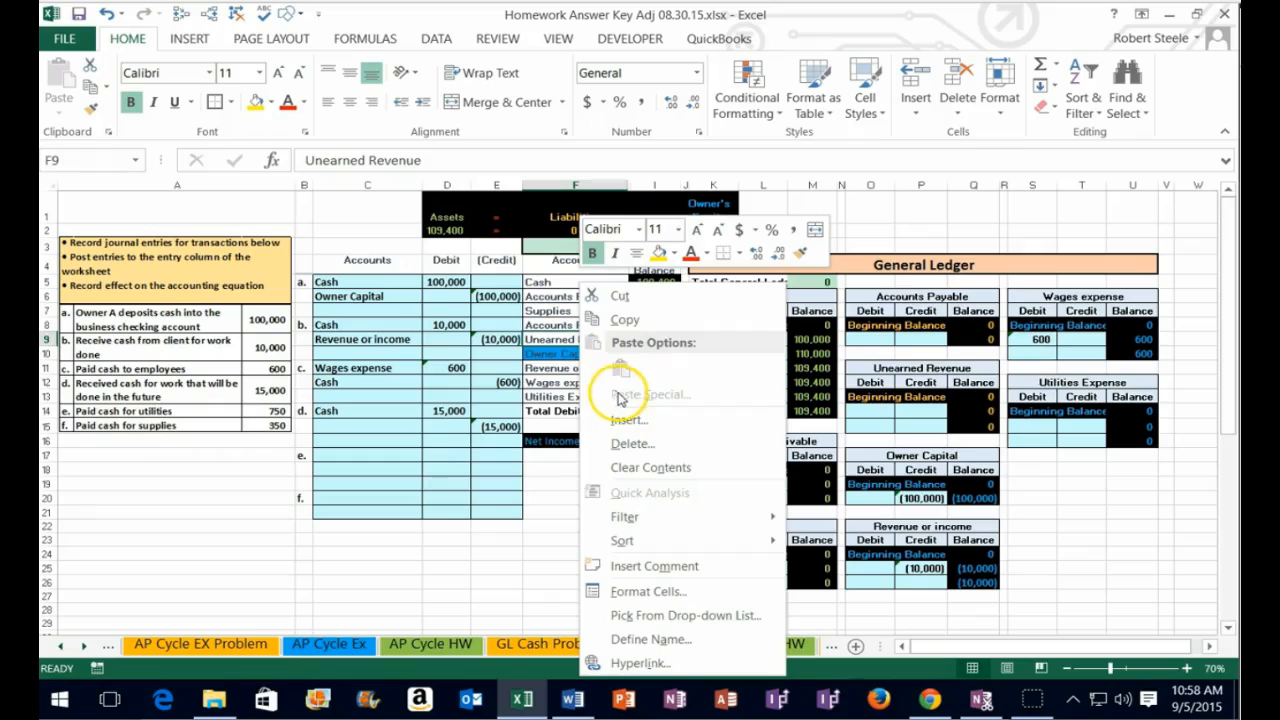
click(624, 320)
click(378, 430)
right_click(378, 430)
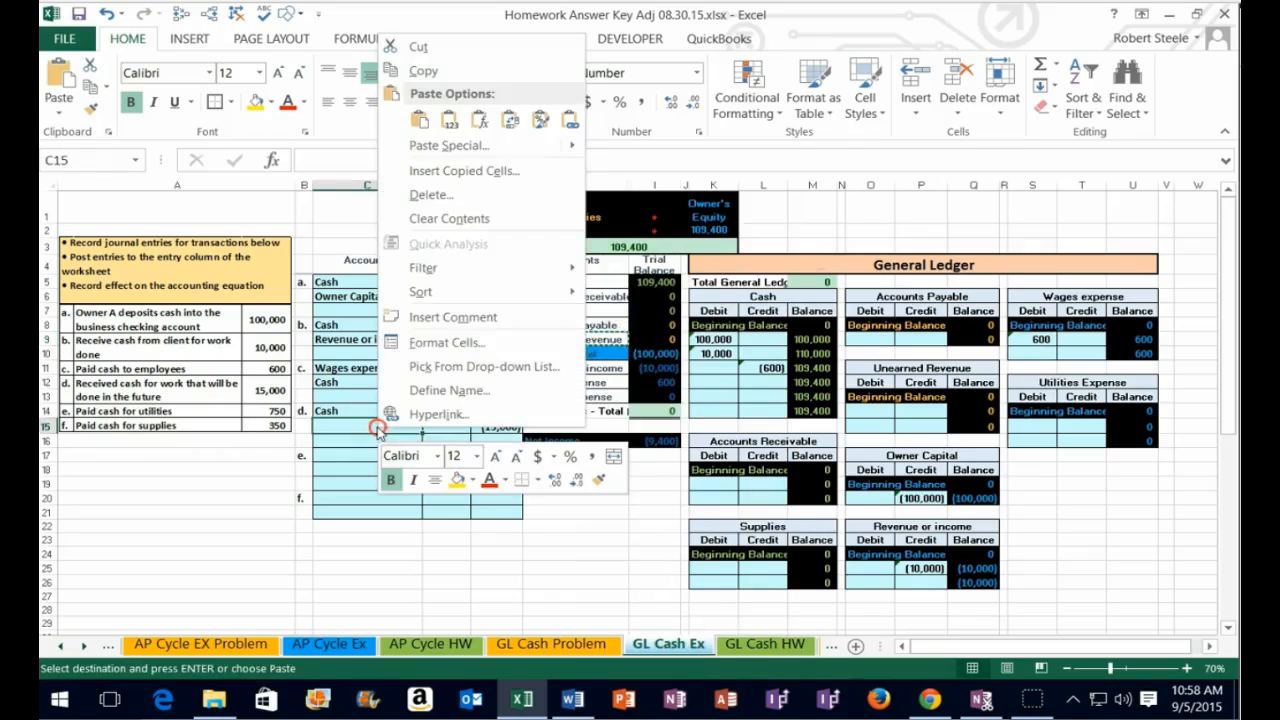
click(449, 119)
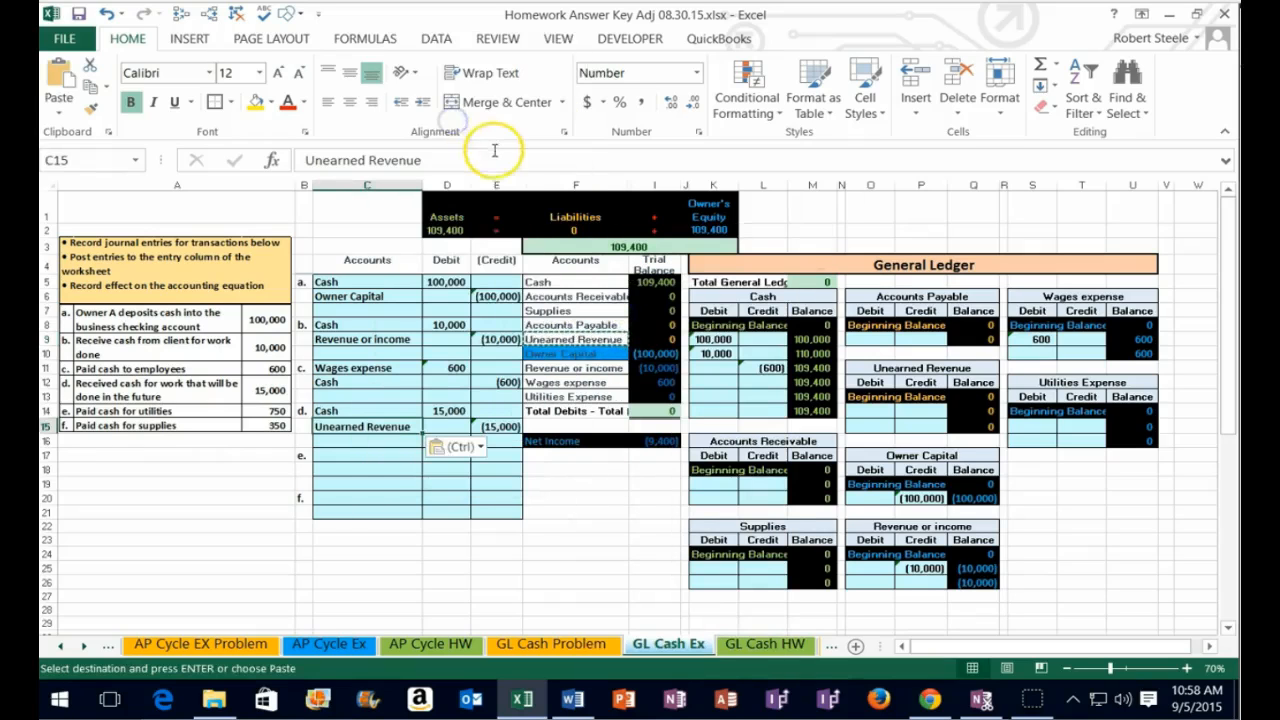
Post entry d's Cash debit to K12 of the Cash ledger with =D14, and trace the precedents of the Cash trial balance in I5.
drag(336, 408, 475, 428)
drag(723, 262, 1111, 266)
drag(372, 412, 441, 412)
click(807, 297)
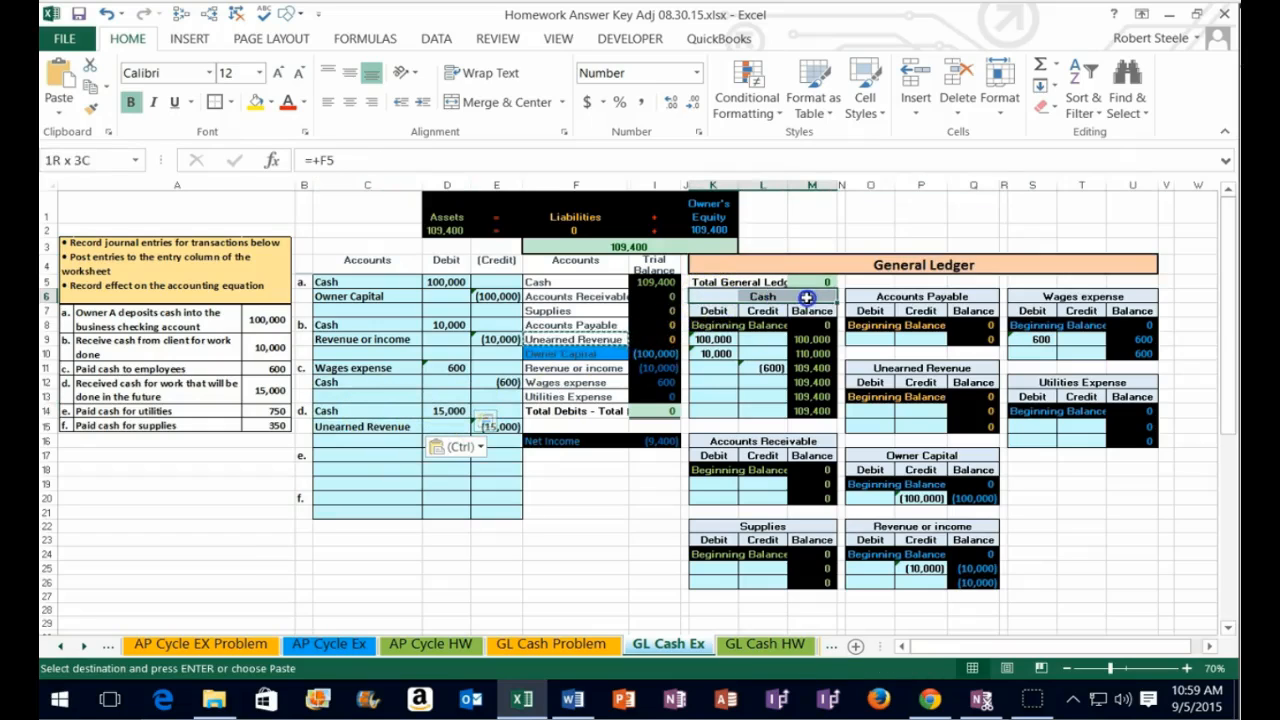
drag(446, 411, 453, 268)
click(448, 411)
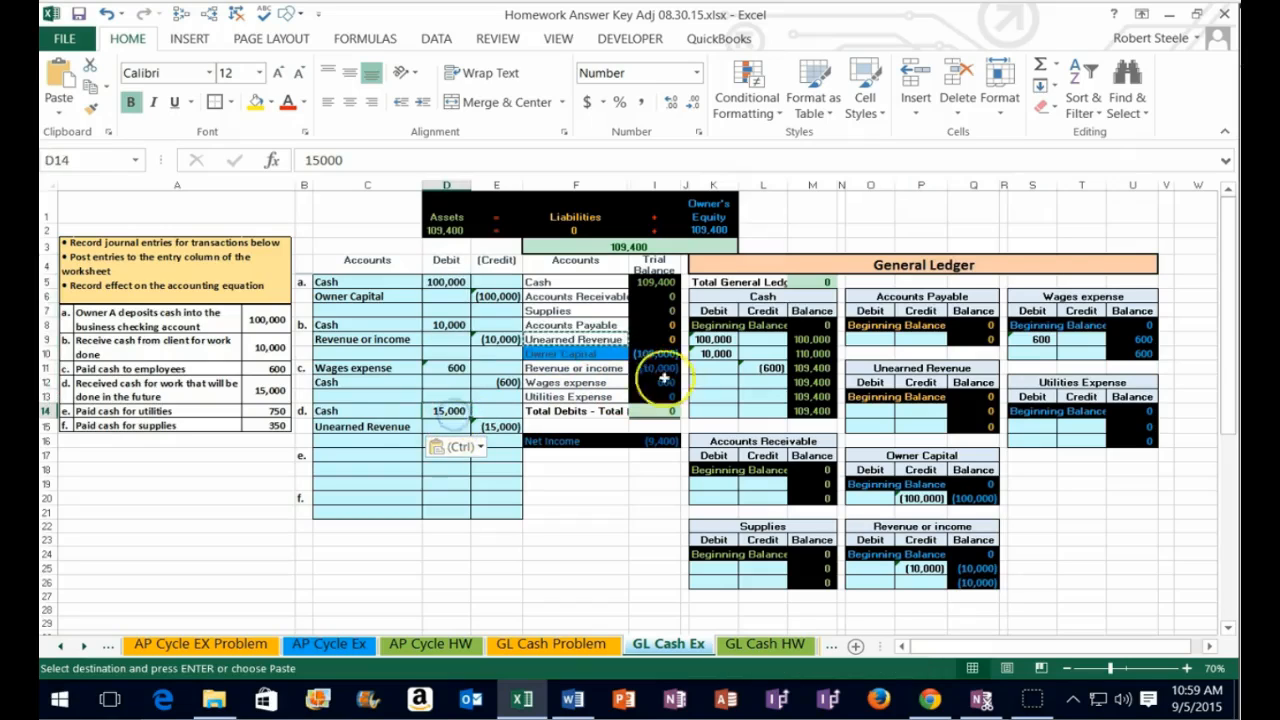
click(745, 298)
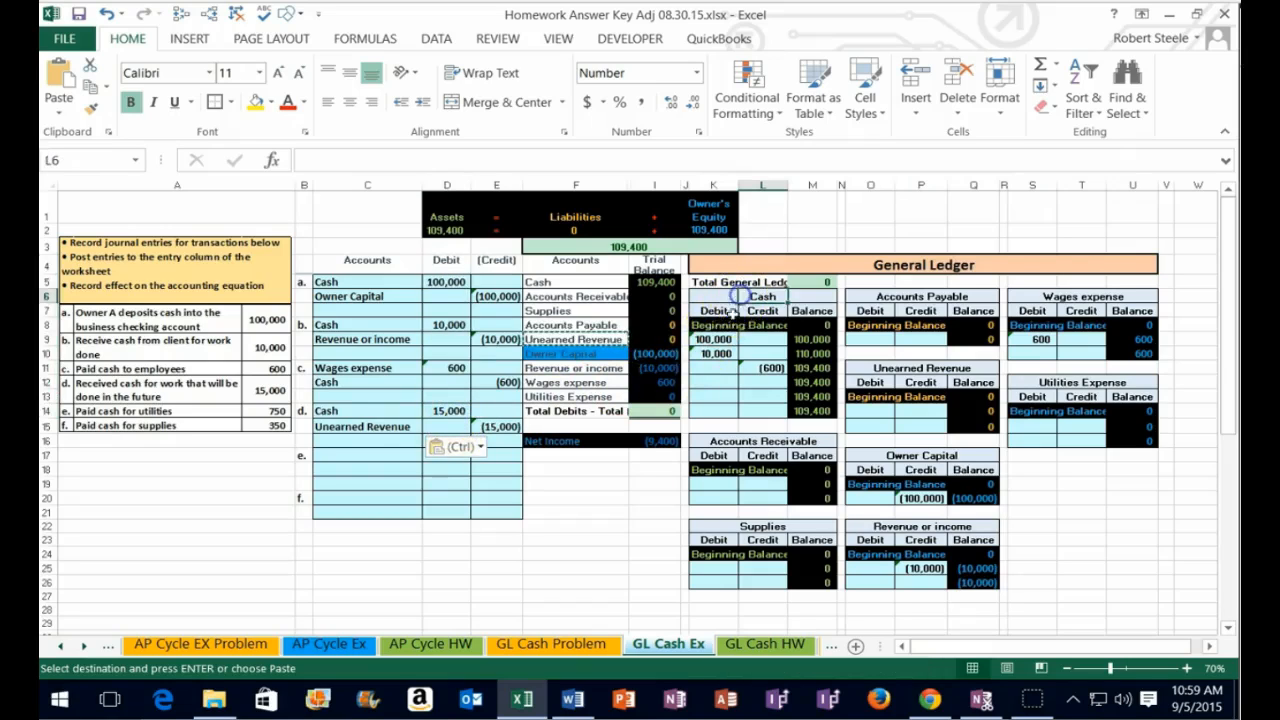
click(712, 382)
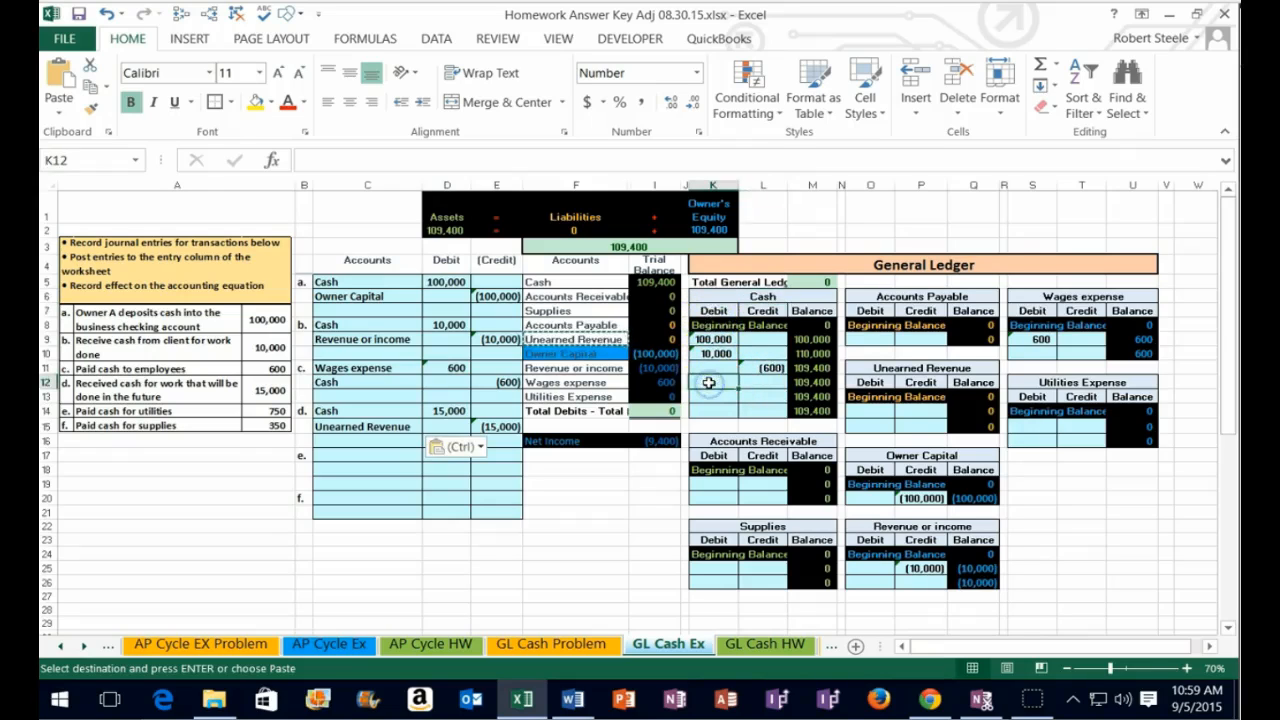
click(707, 368)
text(=)
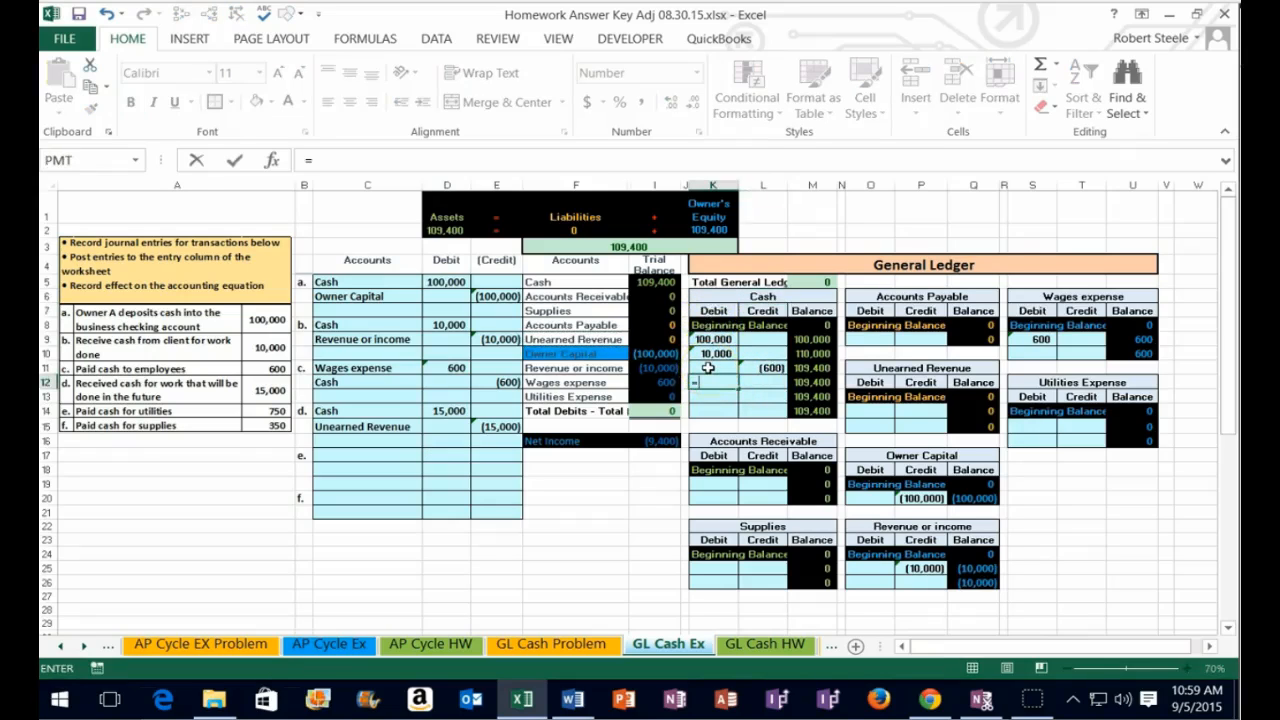
click(450, 410)
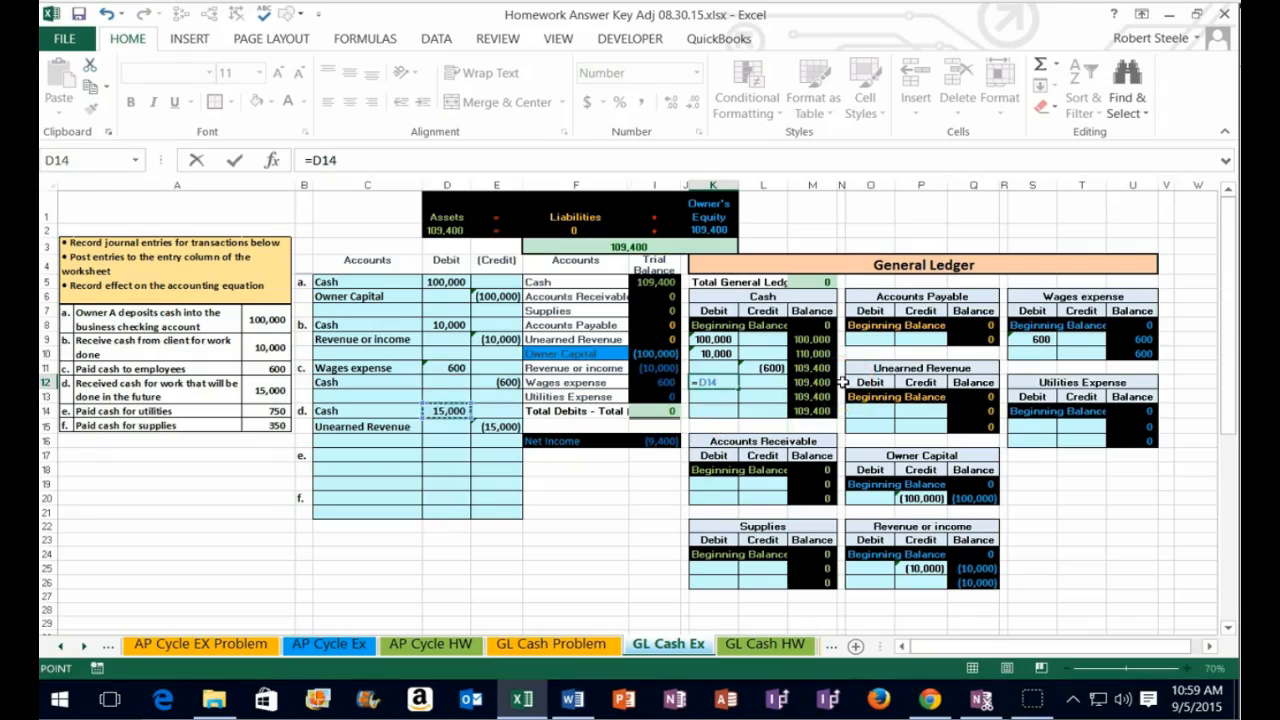
key(Return)
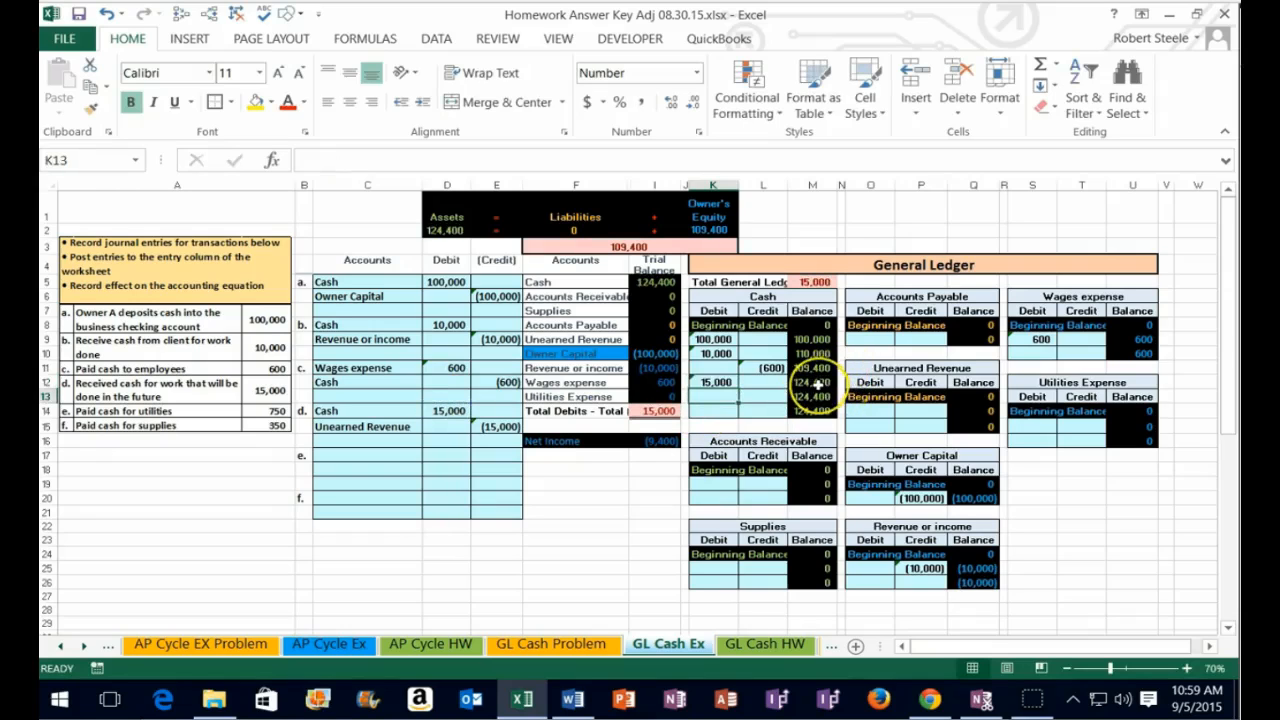
click(659, 284)
click(181, 13)
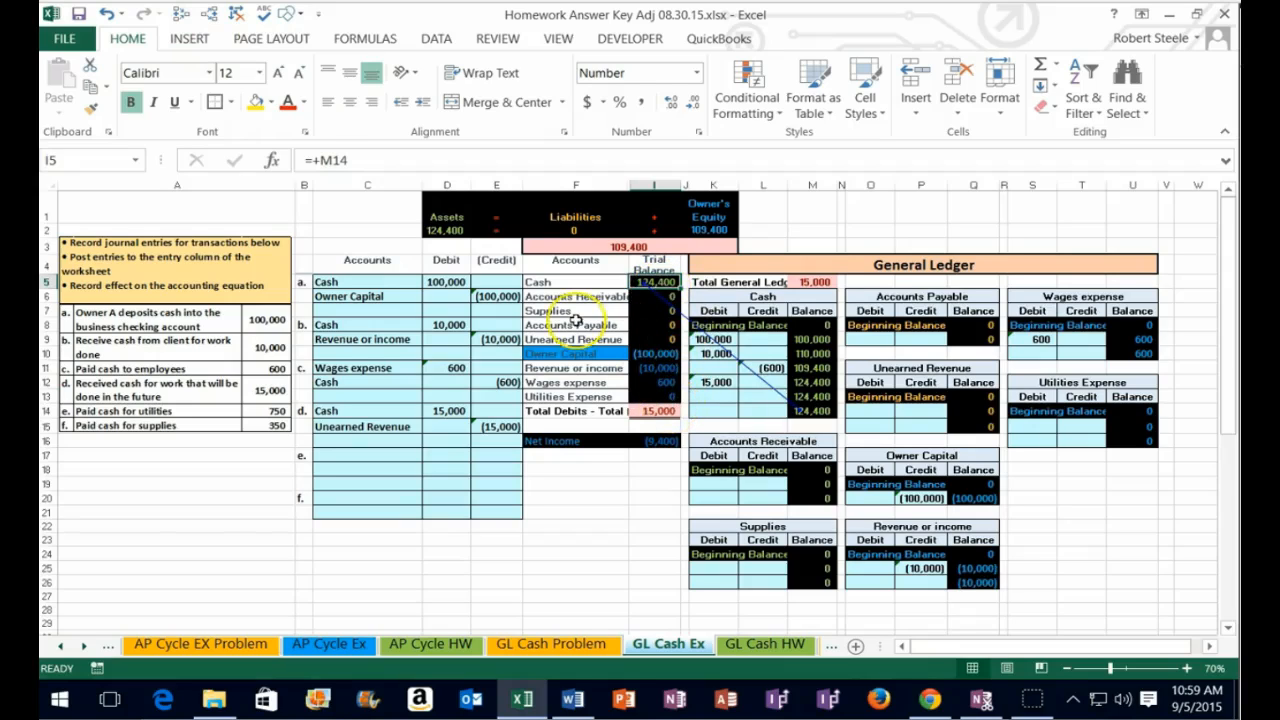
Post entry d's credit to P14 of the Unearned Revenue ledger account with =E15.
drag(355, 426, 488, 437)
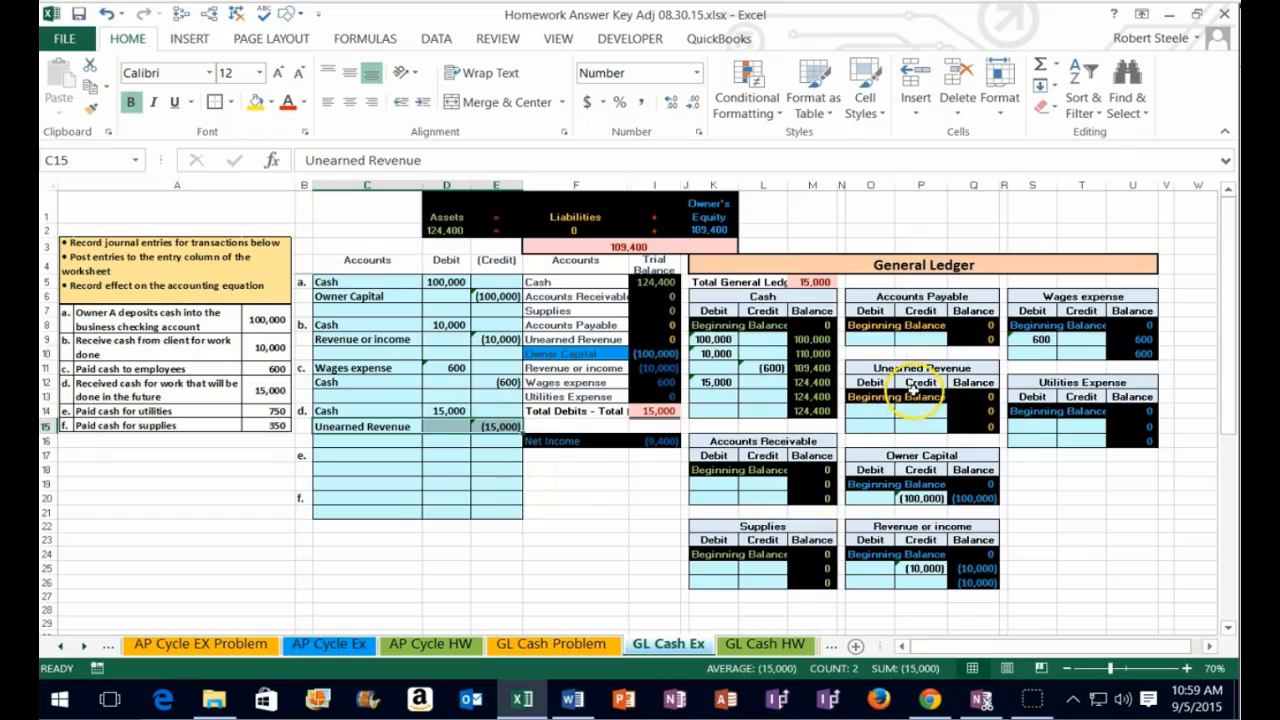
click(916, 412)
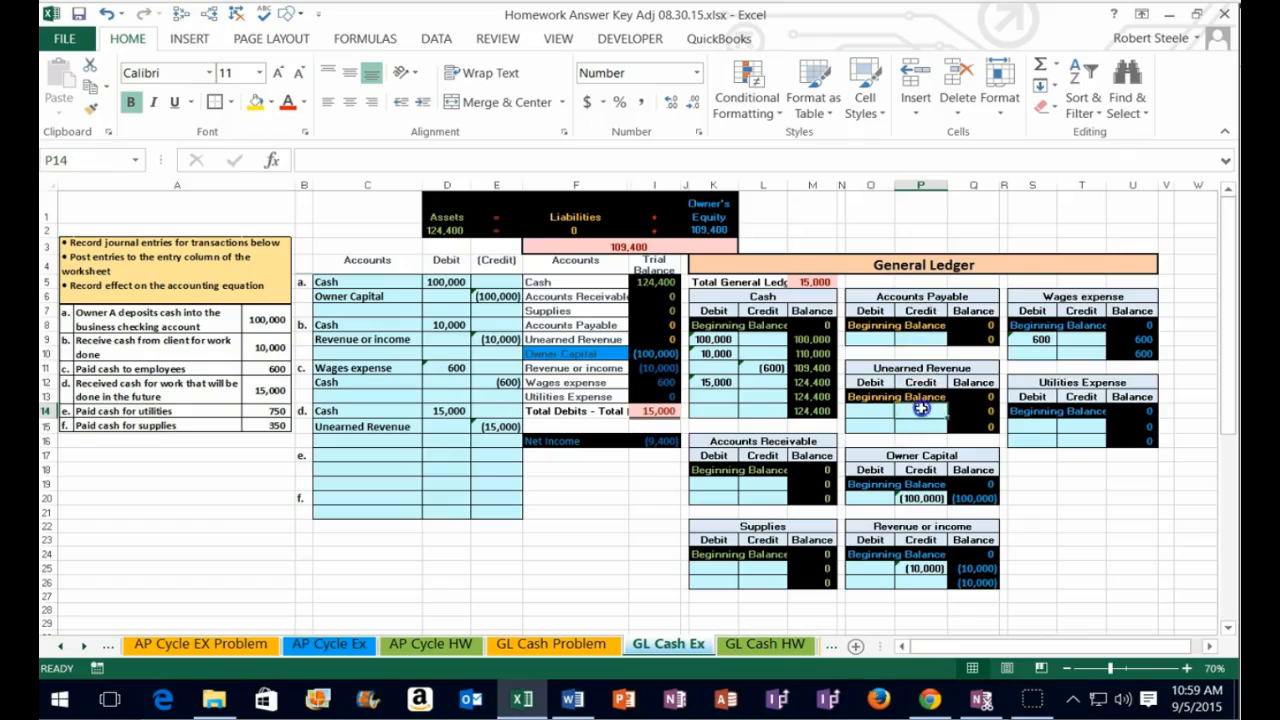
text(=)
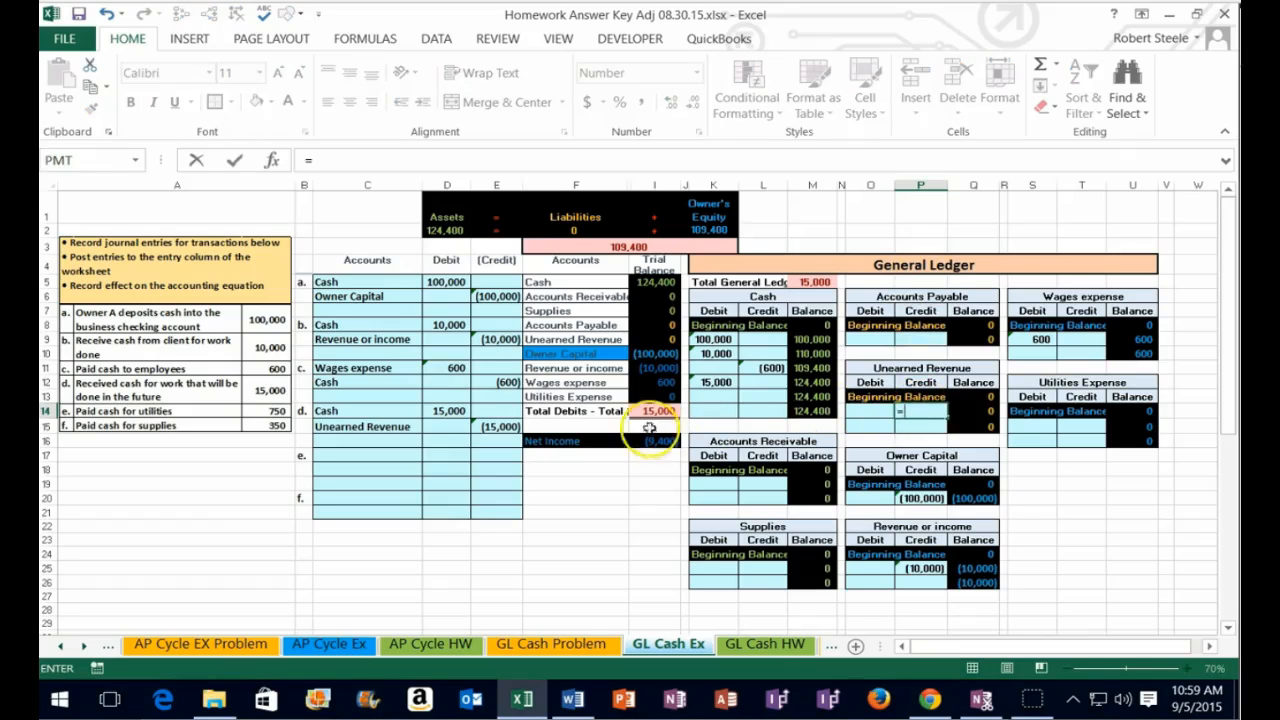
click(497, 427)
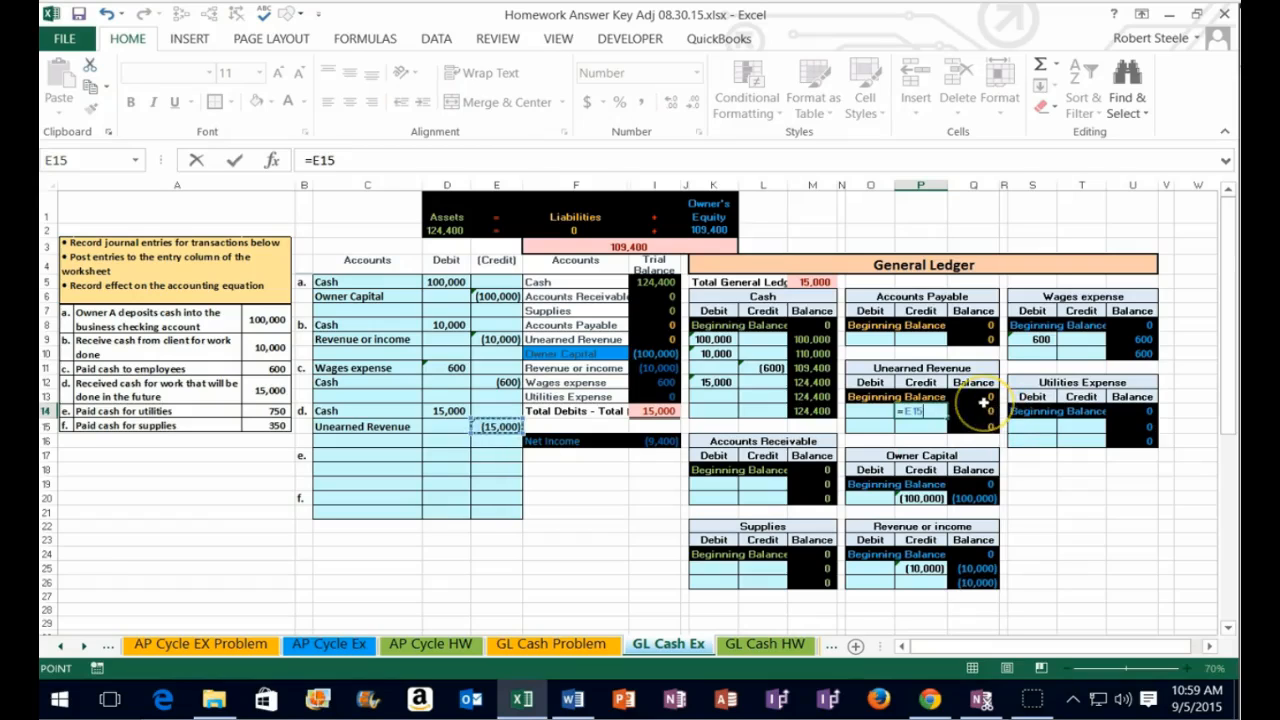
key(Return)
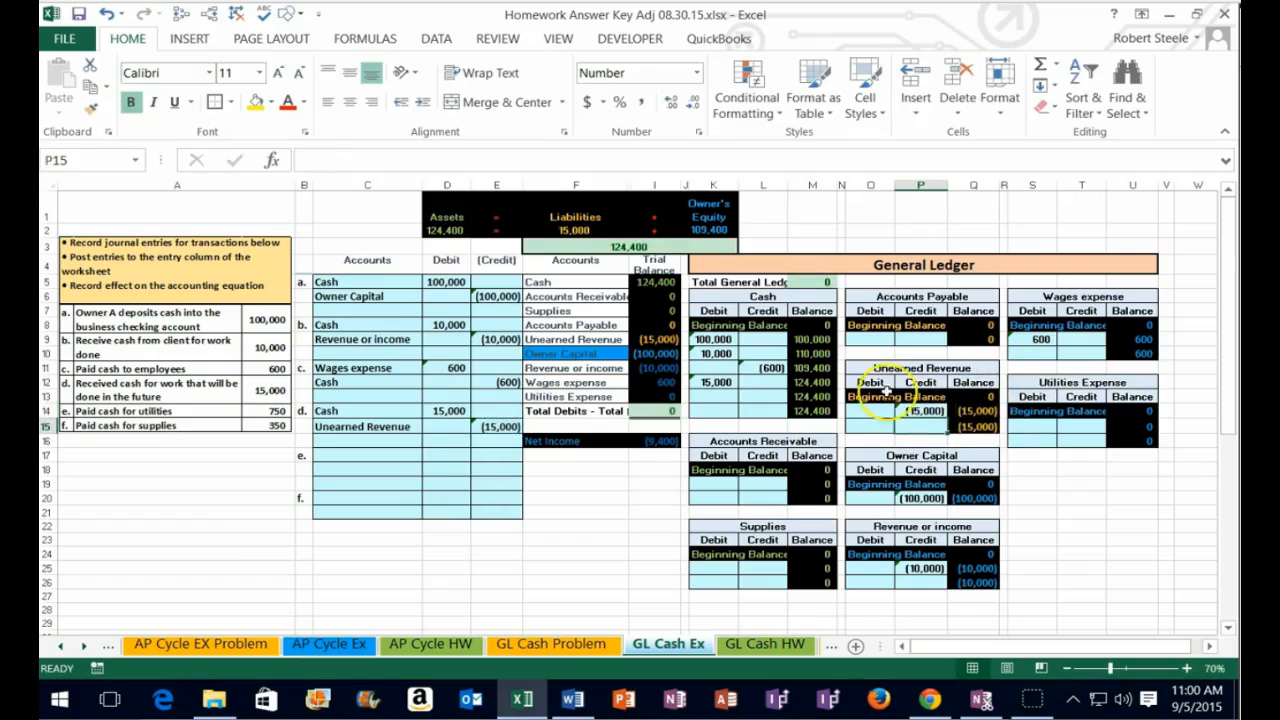
Trace the precedents of the Unearned Revenue trial balance in I9, and remove the tracer arrows.
click(658, 339)
click(181, 13)
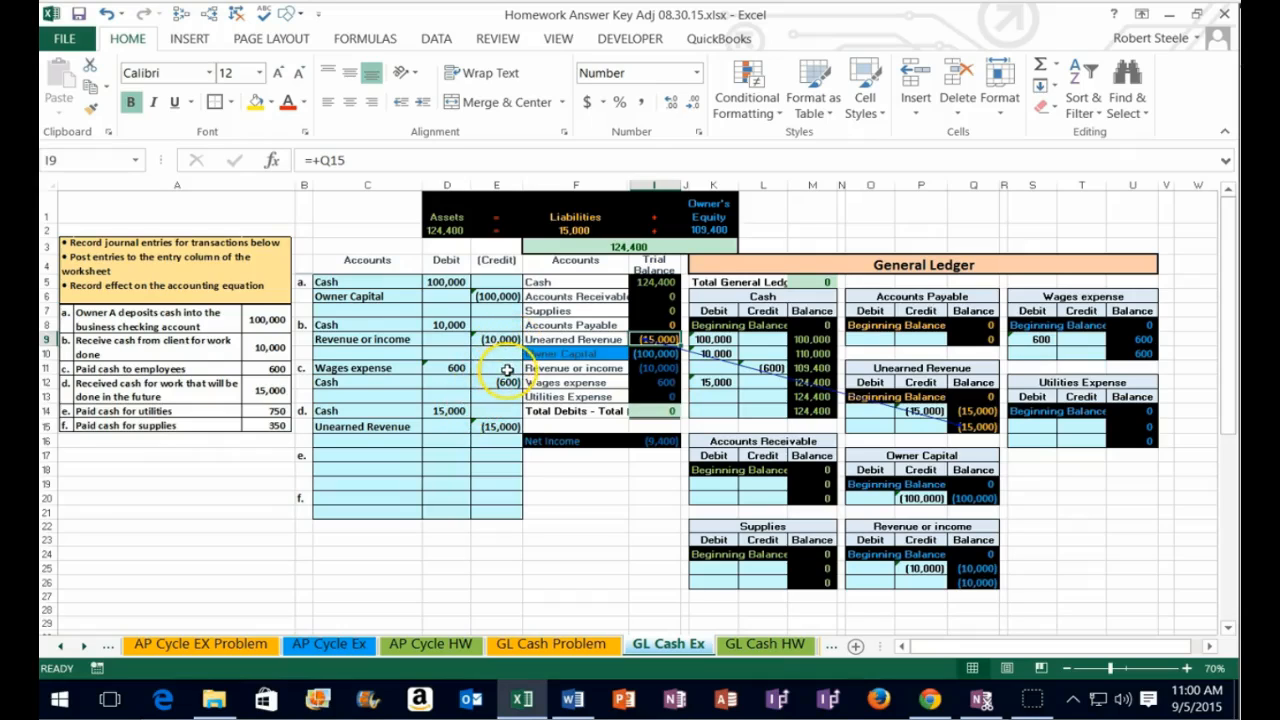
click(233, 12)
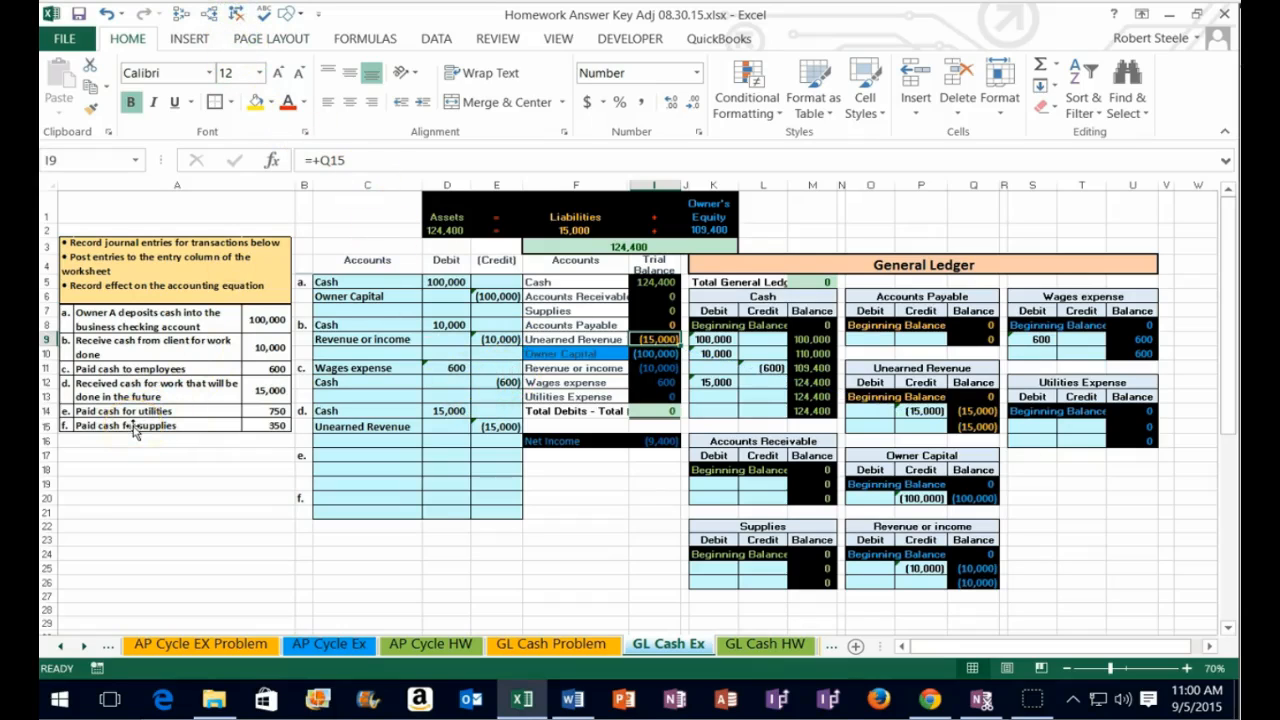
Copy the Cash account name from the trial balance and paste it as values into C18 for entry e.
drag(566, 284, 651, 284)
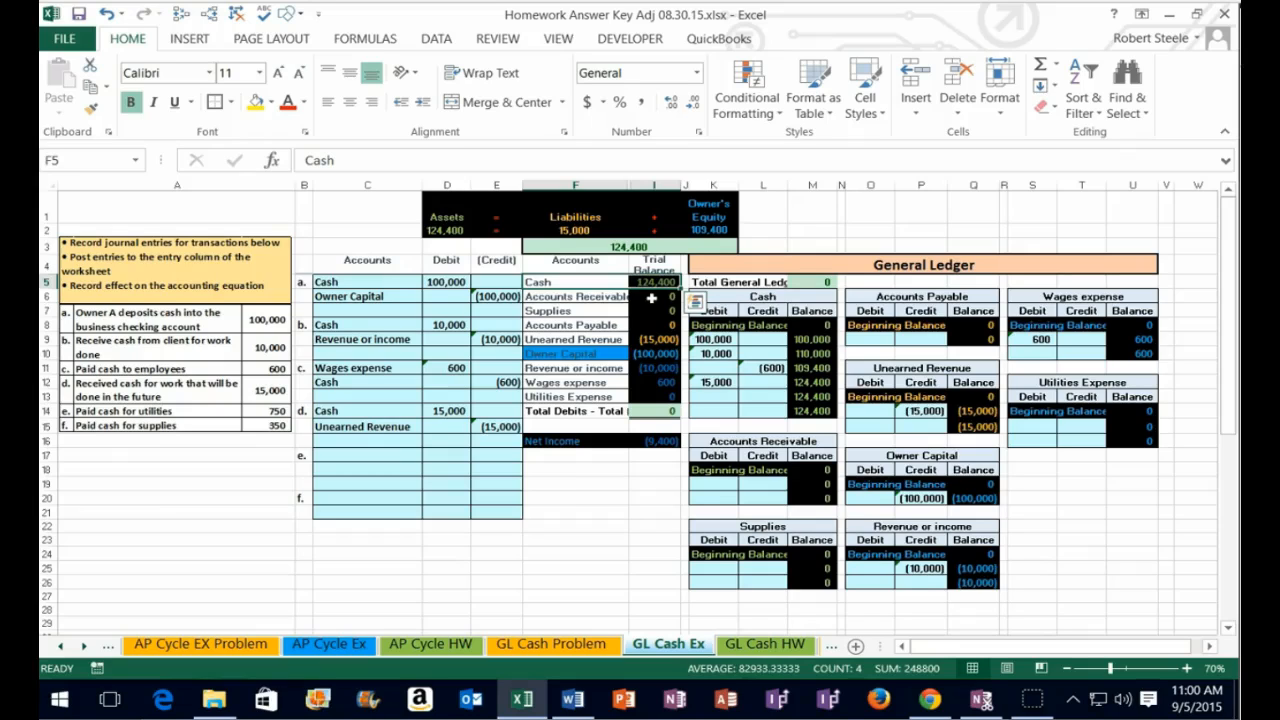
click(559, 283)
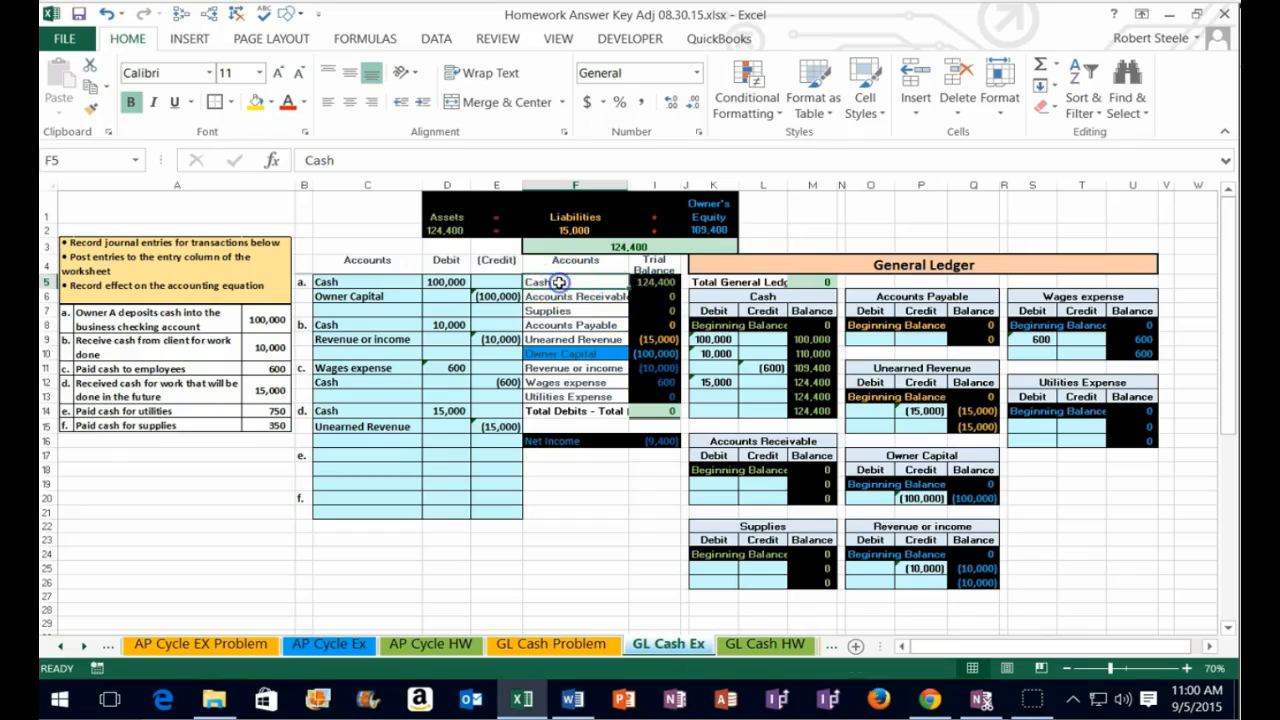
right_click(560, 284)
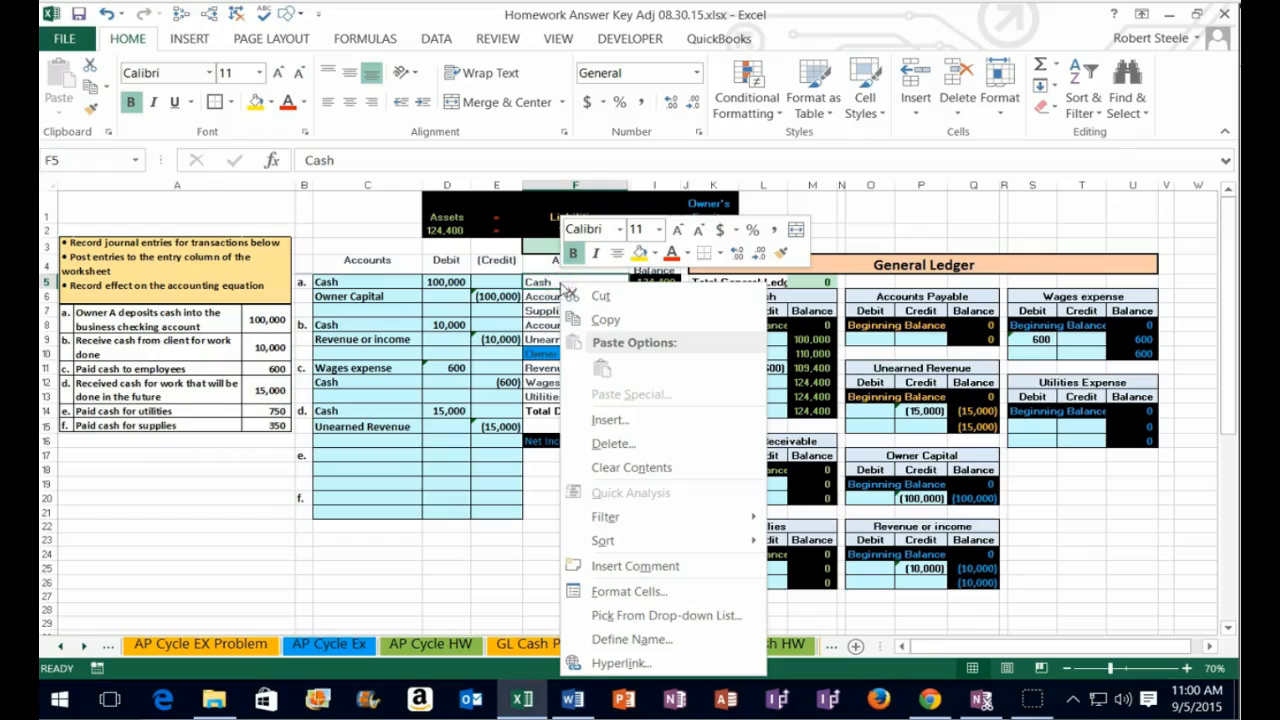
click(573, 320)
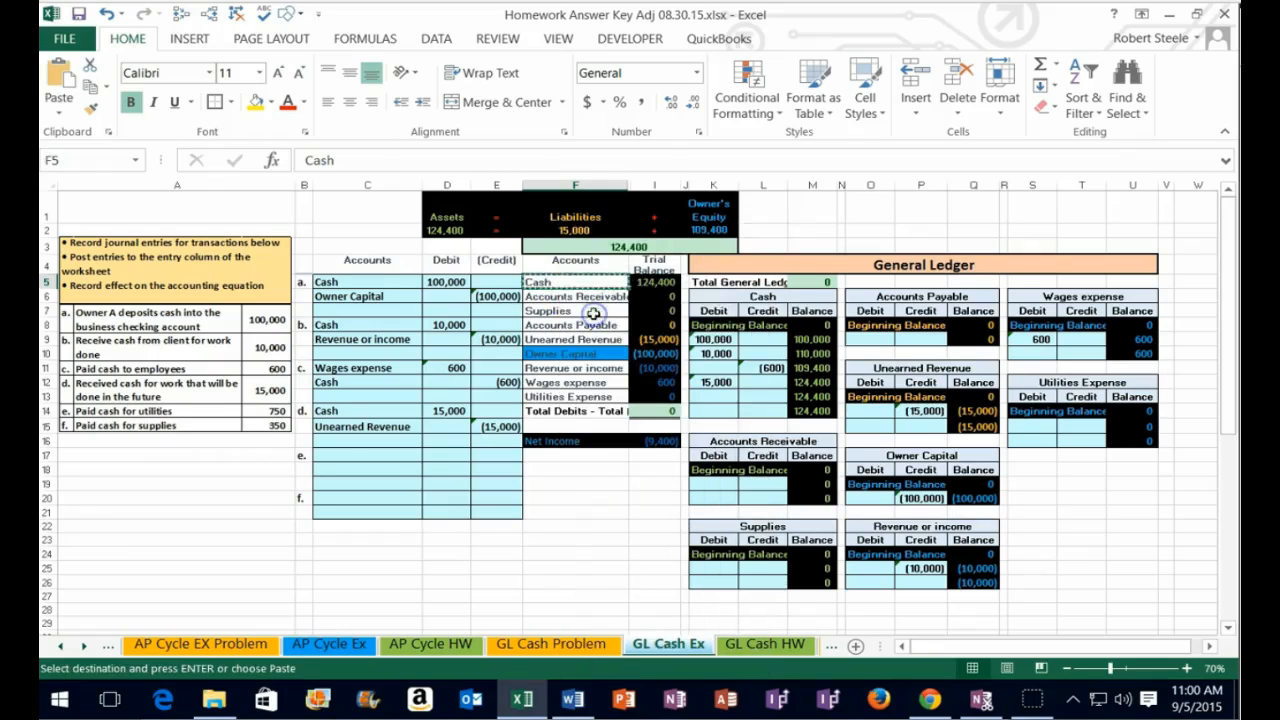
click(333, 468)
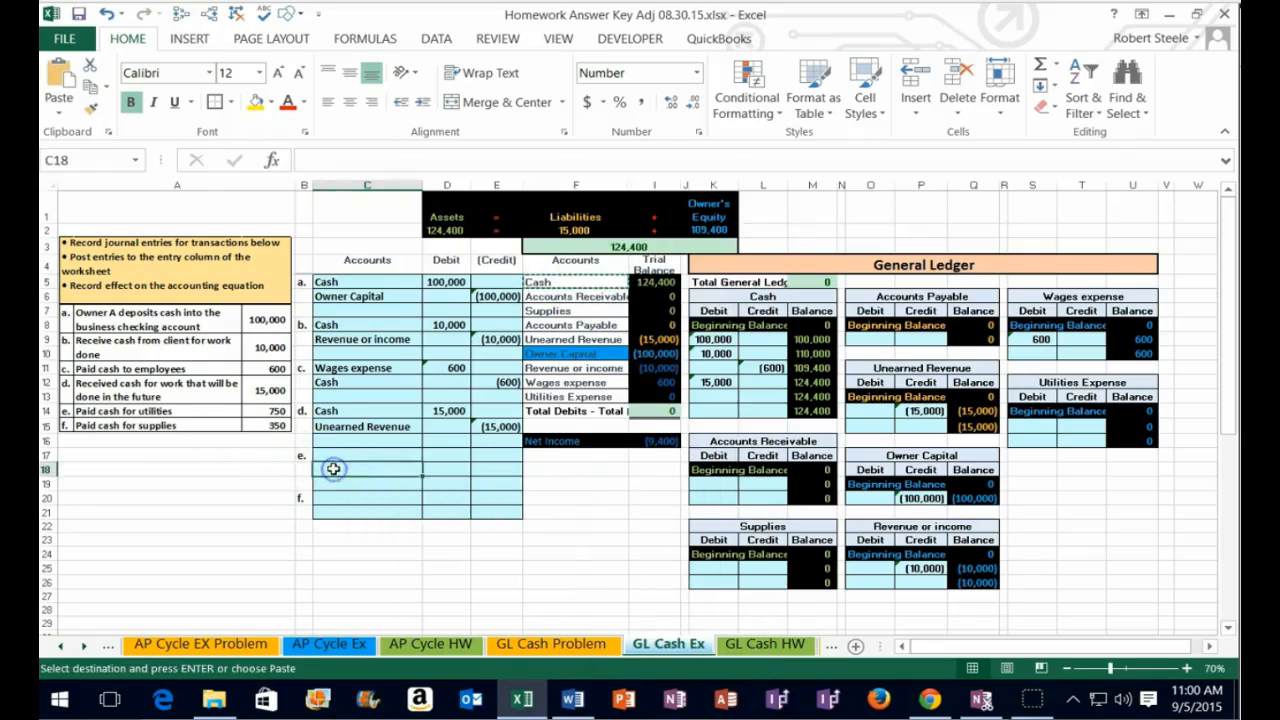
right_click(334, 470)
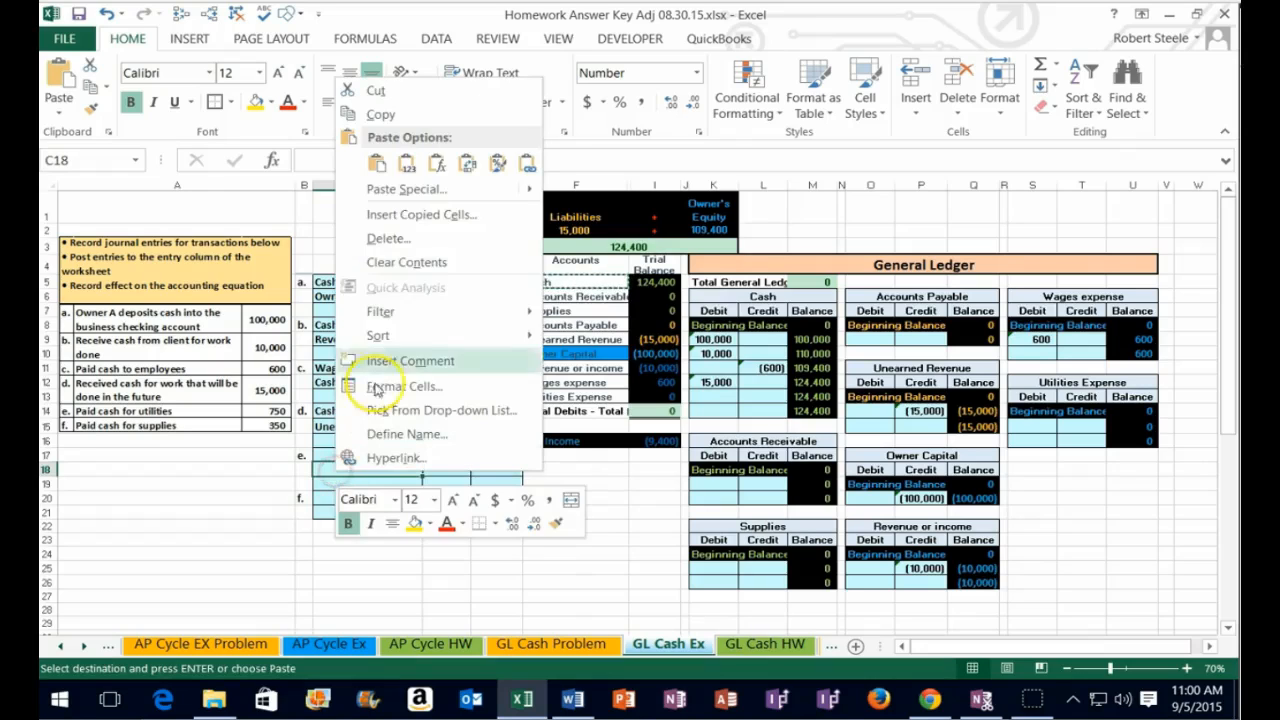
click(407, 164)
click(408, 166)
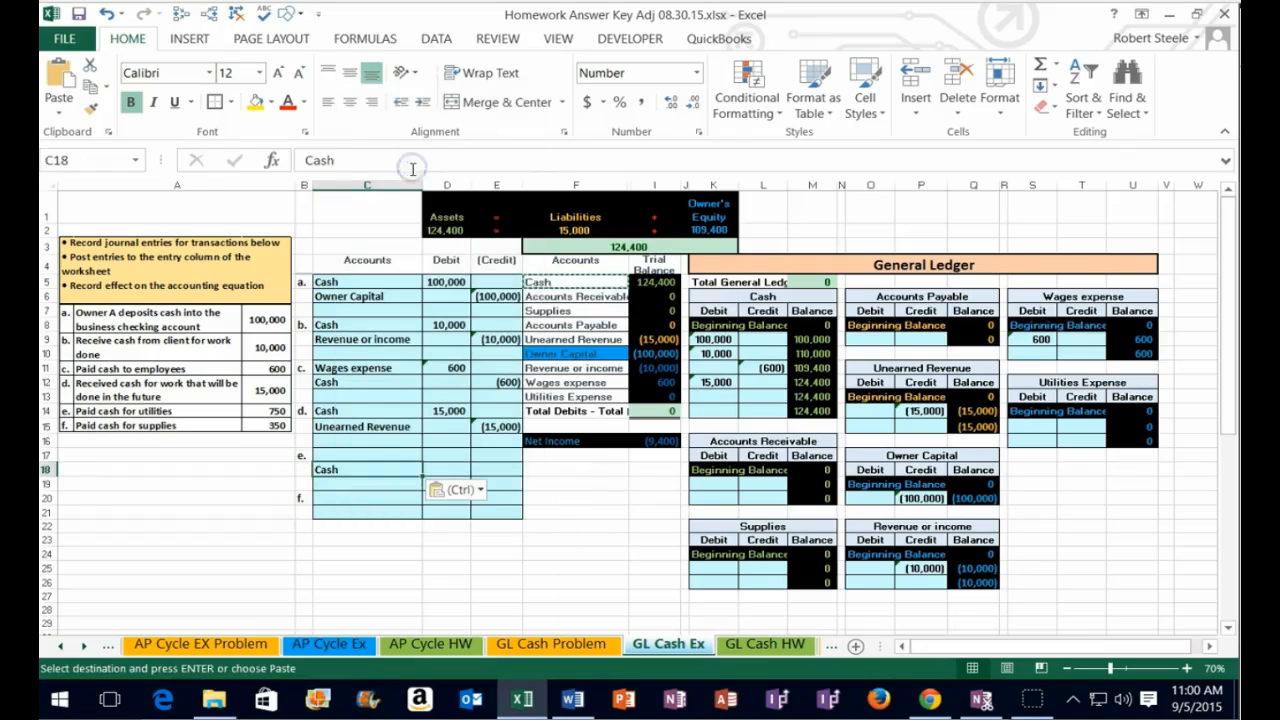
Enter -750 as the Cash credit of entry e in E18.
click(494, 470)
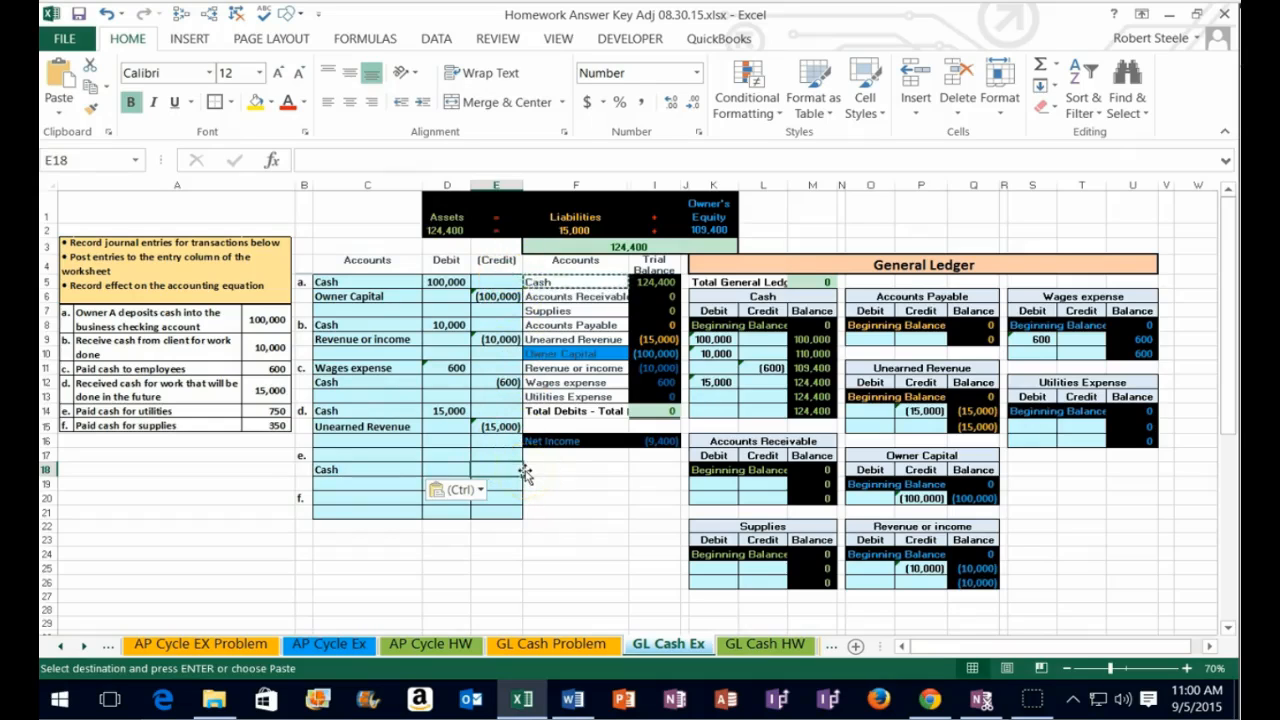
text(-75)
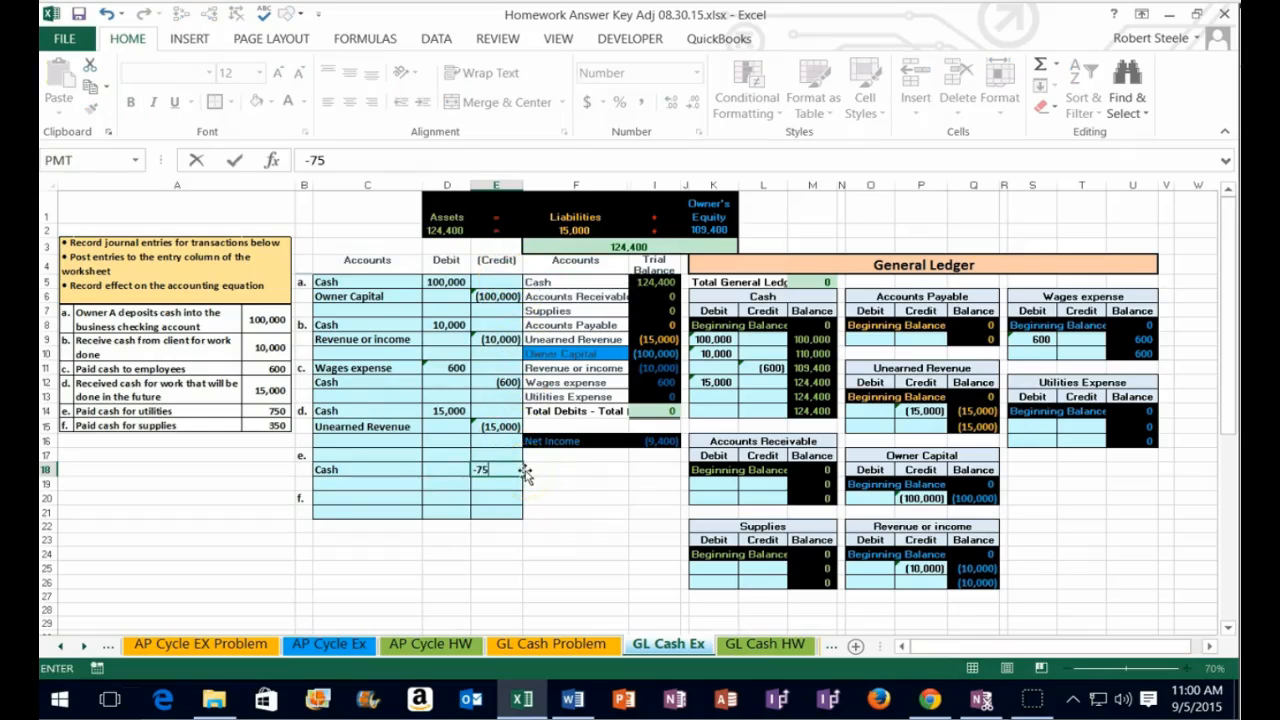
text(0)
key(Return)
Enter entry e's debit in D17 as the negative of the Cash credit, =-E18.
key(Left)
key(Up)
key(Up)
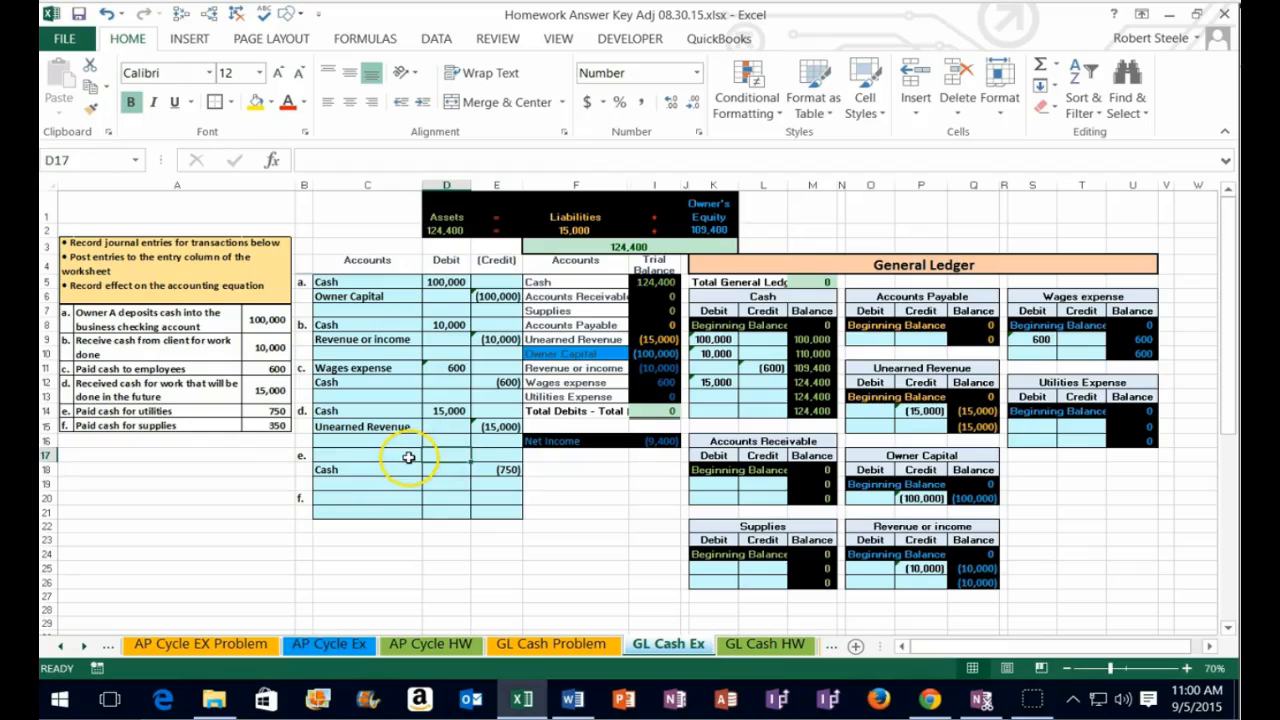
text(-)
key(Down)
key(Right)
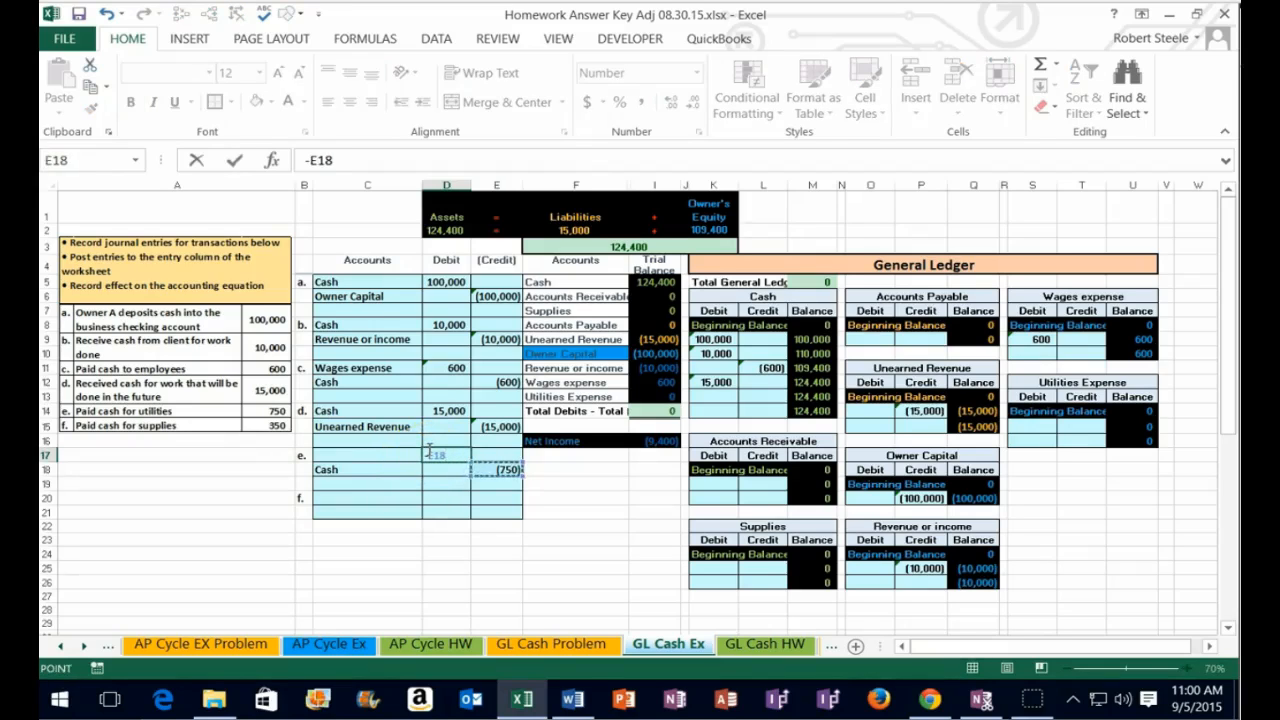
key(Return)
click(449, 460)
click(449, 458)
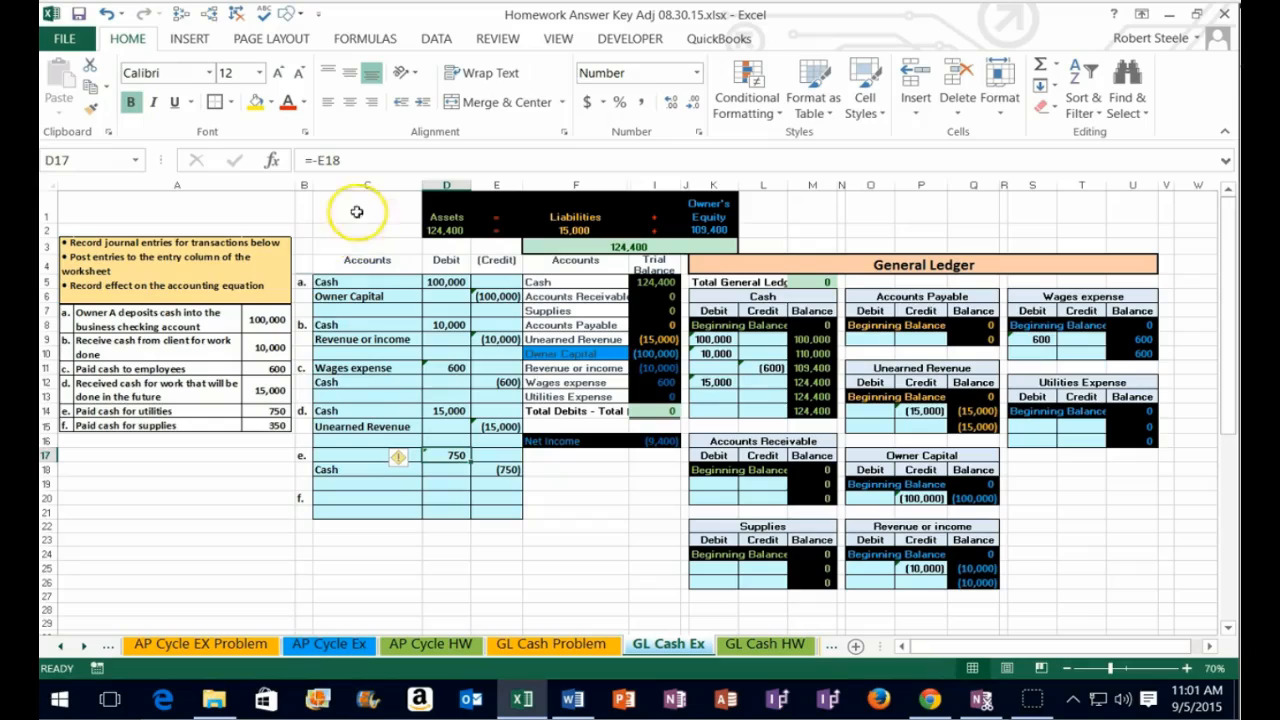
Copy the Utilities Expense account name from the trial balance and paste it as values into C17 of entry e.
click(328, 455)
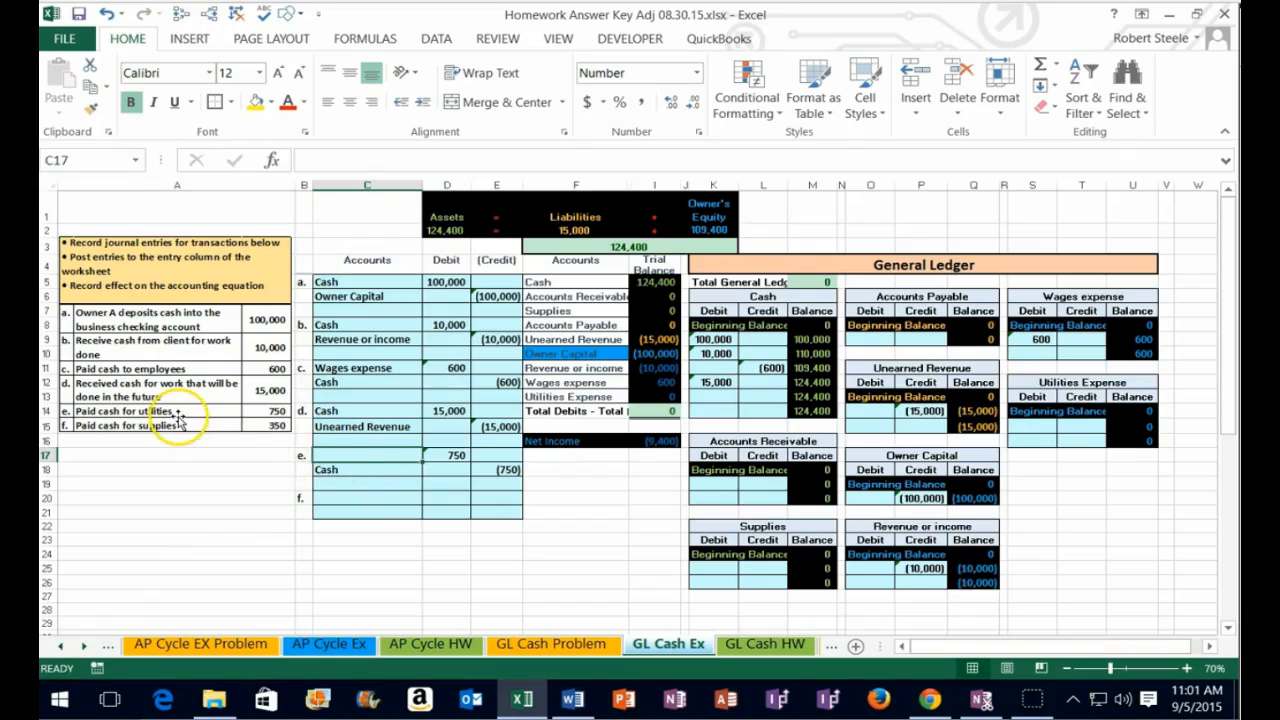
drag(543, 283, 577, 399)
click(580, 397)
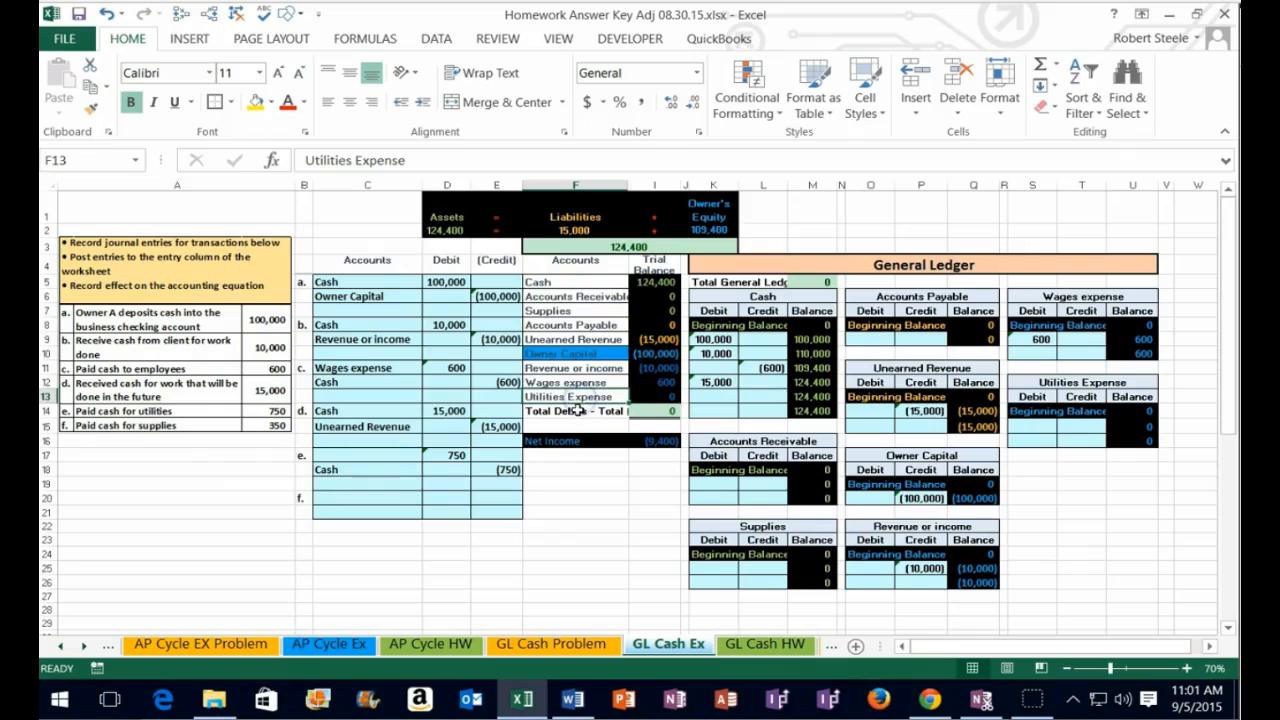
drag(572, 384, 655, 397)
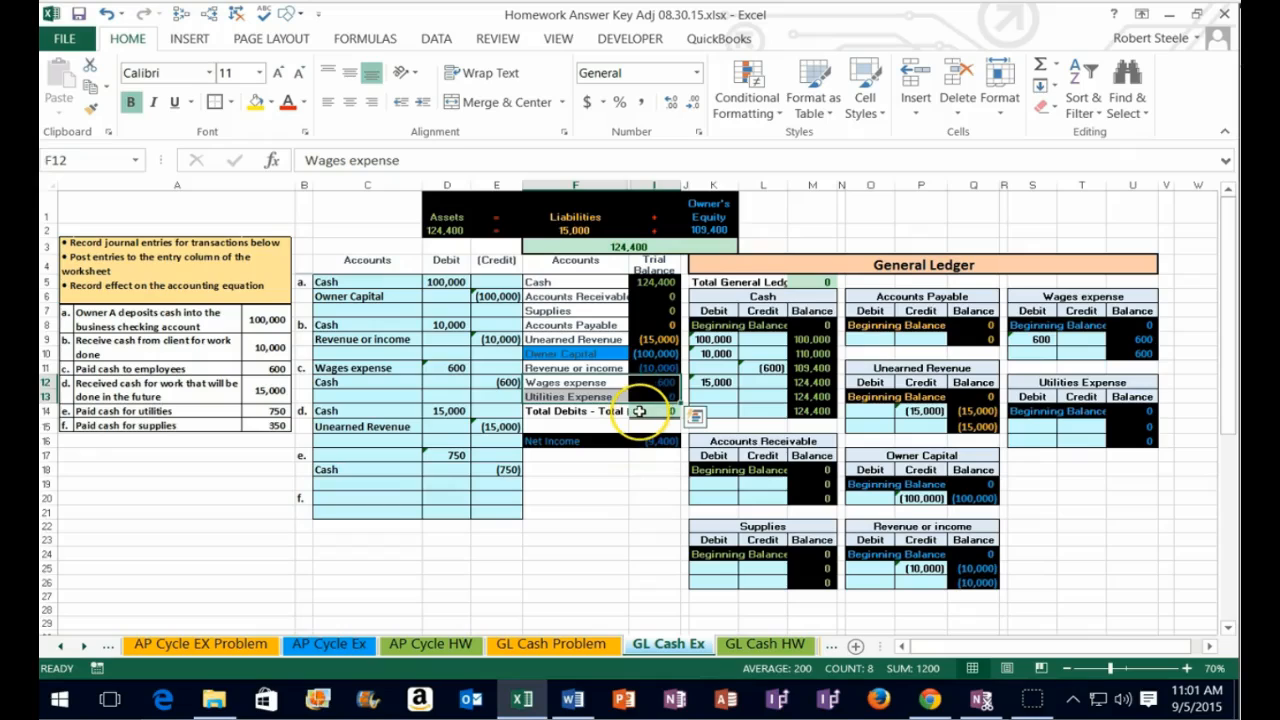
click(565, 396)
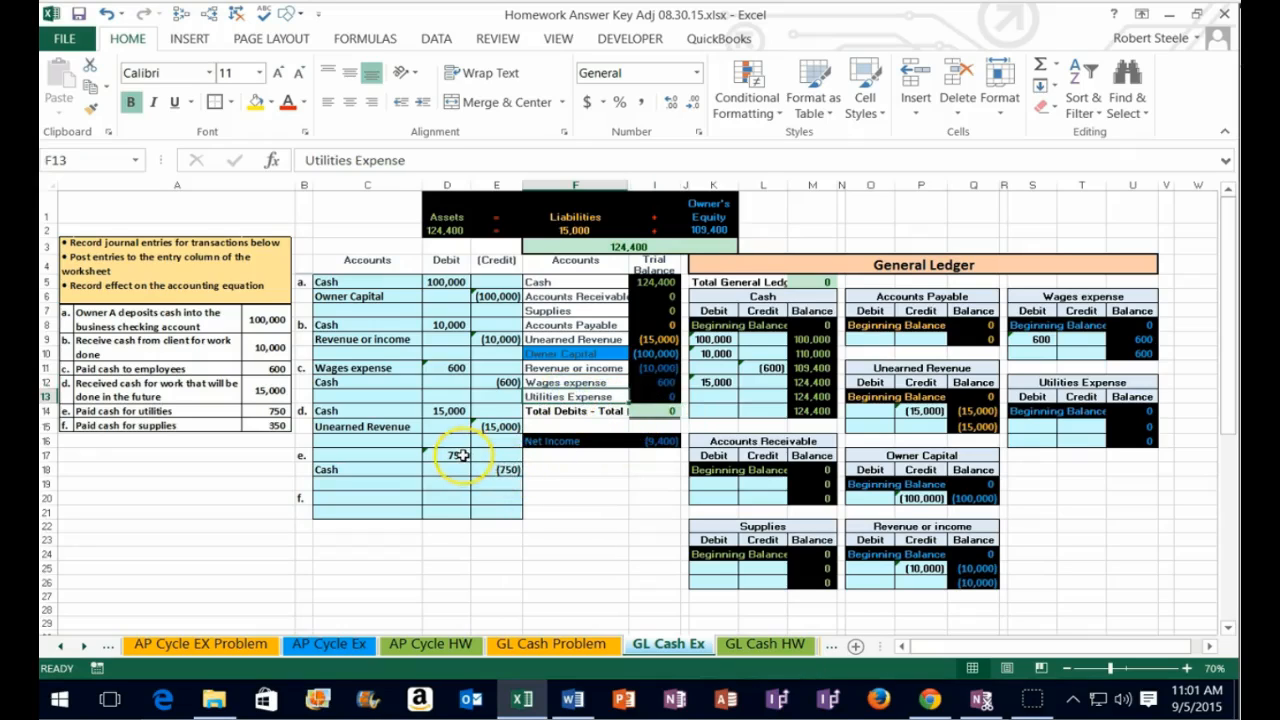
right_click(552, 396)
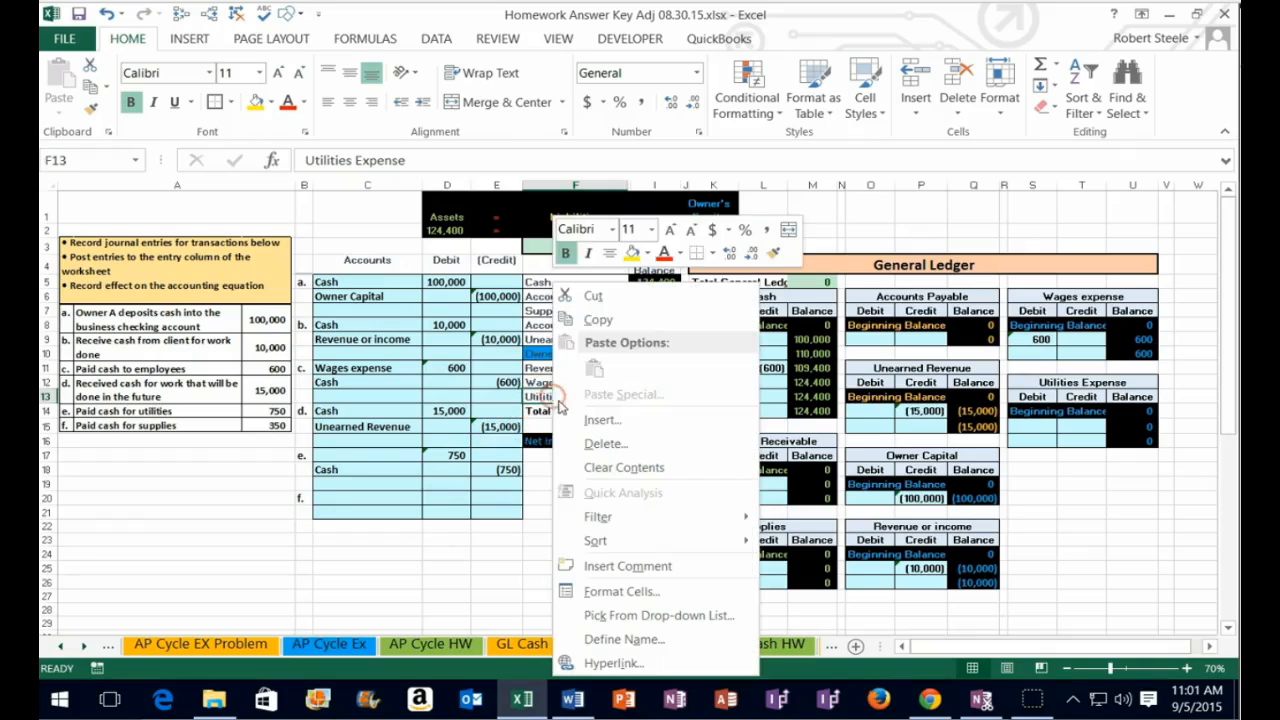
click(585, 318)
click(355, 453)
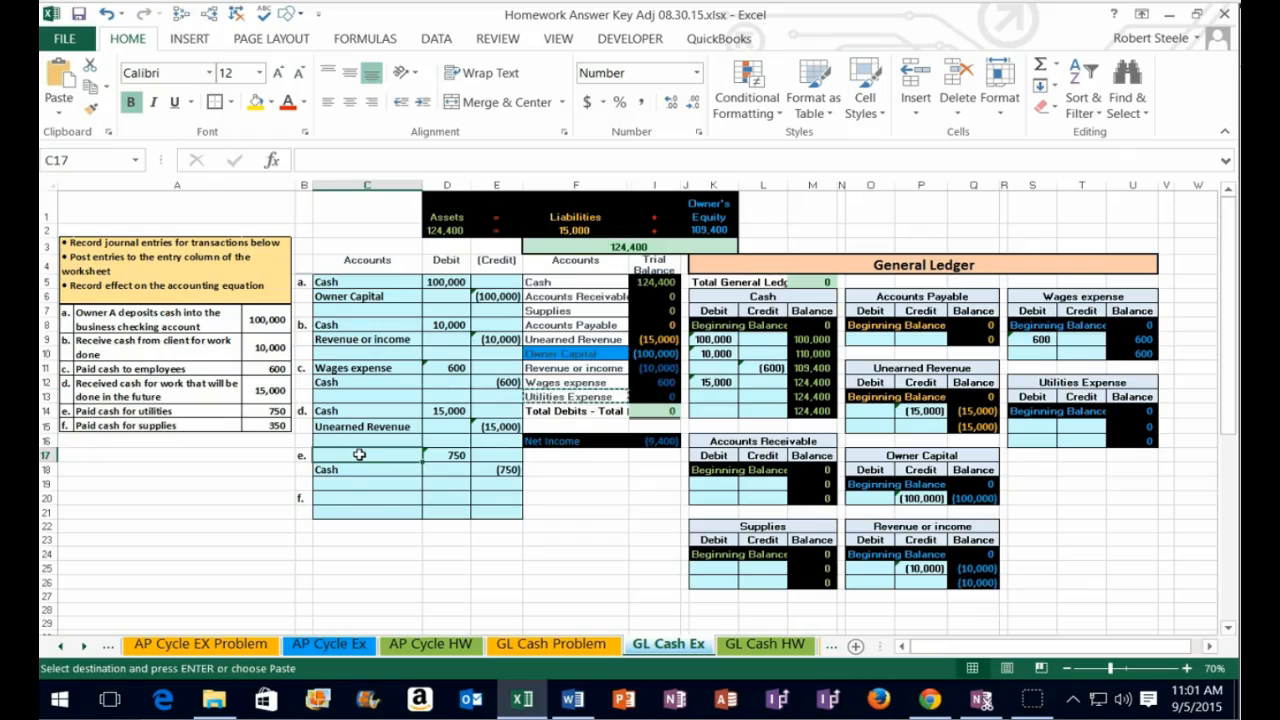
right_click(359, 455)
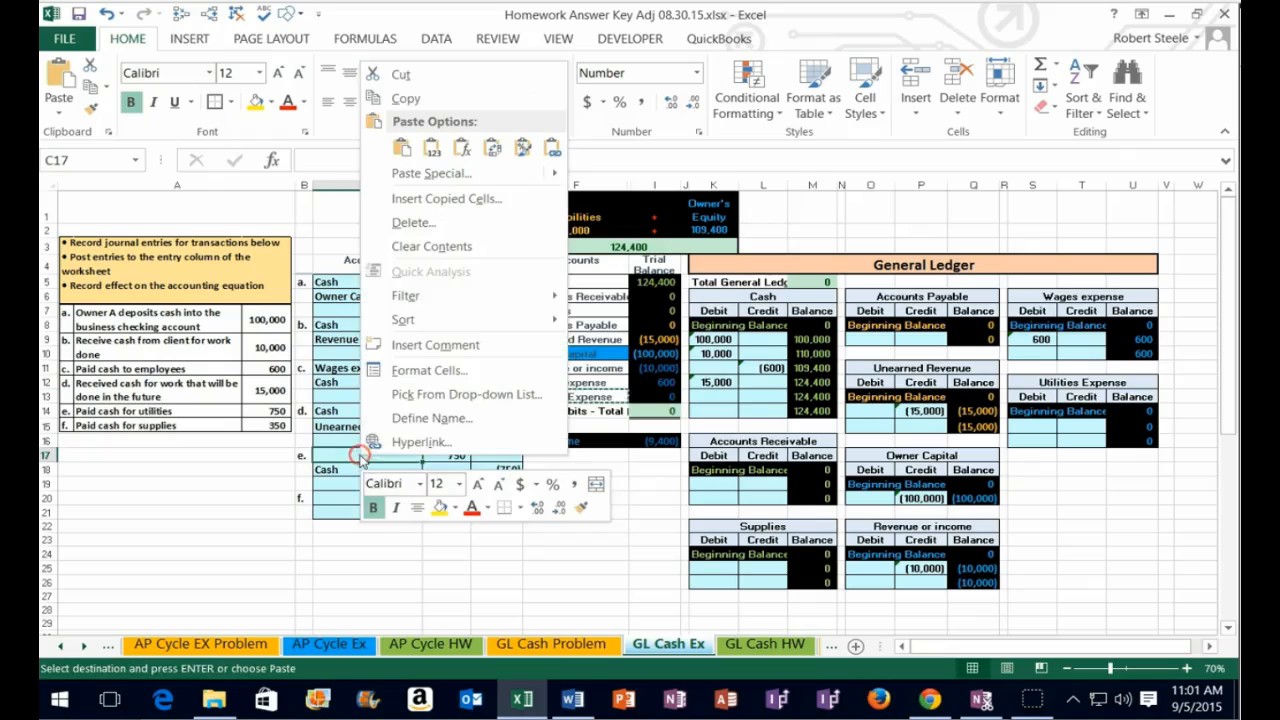
click(431, 149)
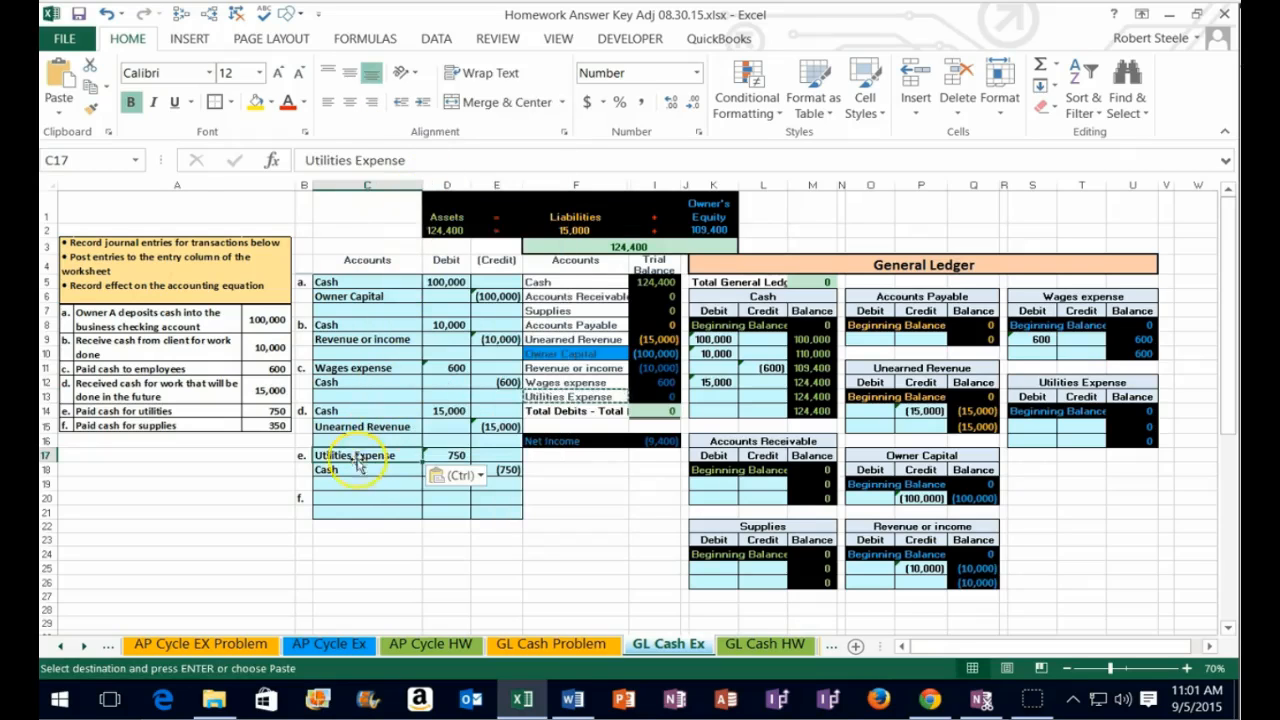
Post entry e's debit to the Utilities Expense ledger account by linking S15 to the journal entry with =D17.
drag(362, 455, 481, 455)
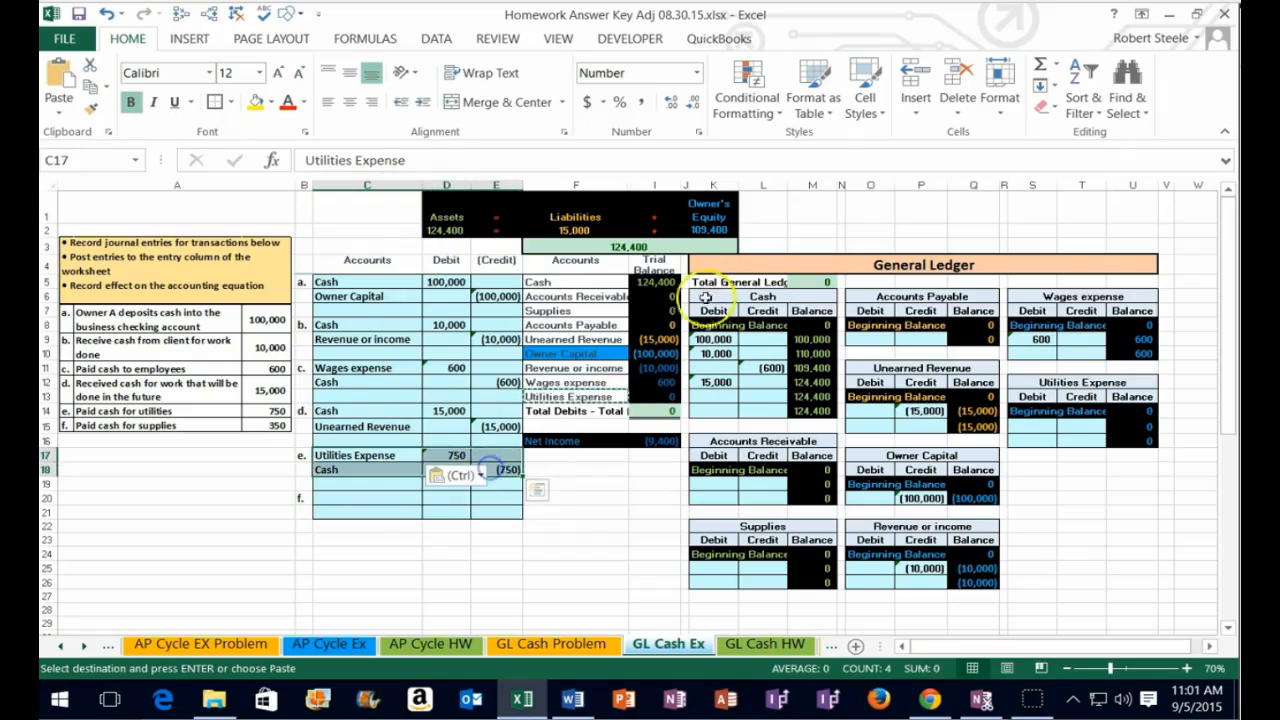
drag(714, 265, 1114, 257)
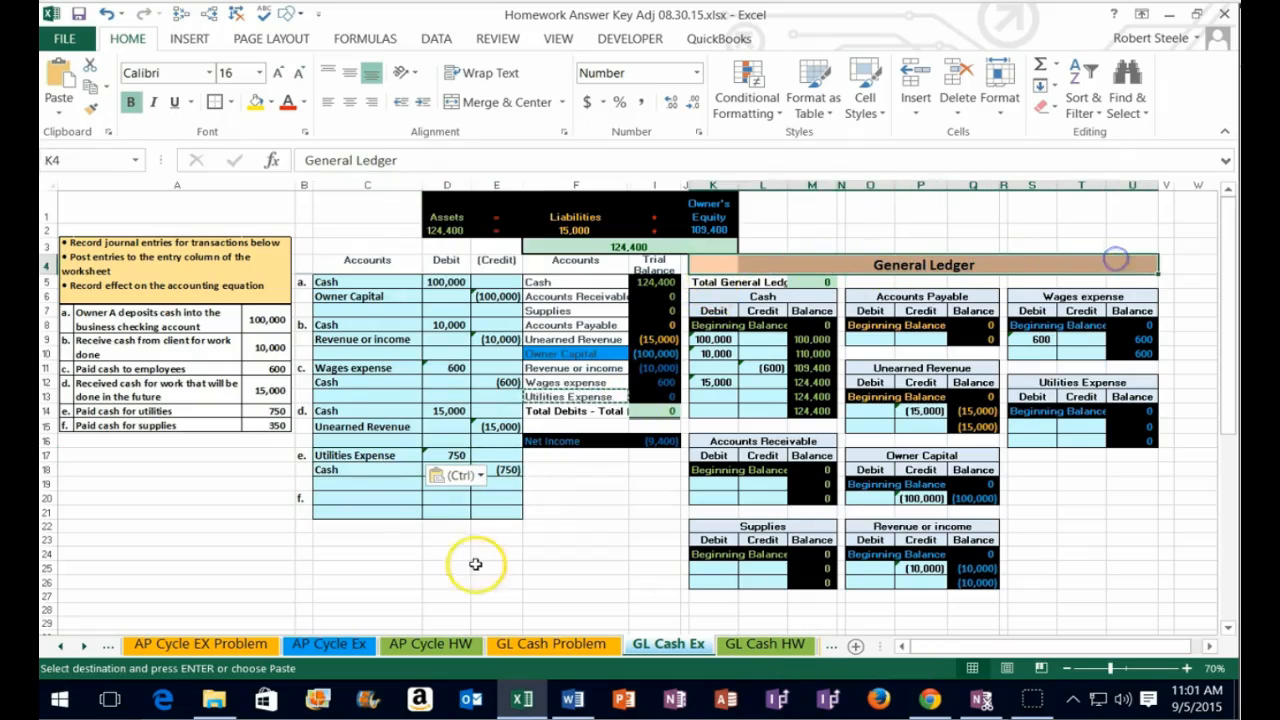
drag(391, 457, 455, 455)
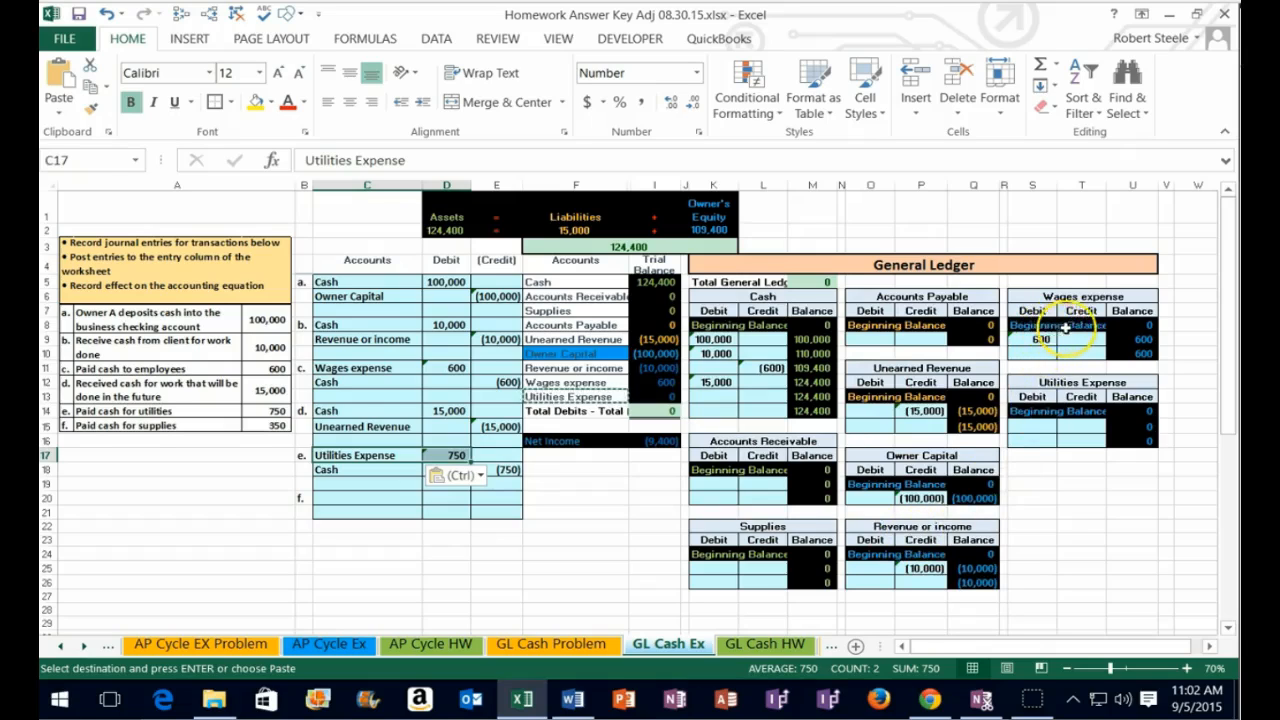
click(1045, 425)
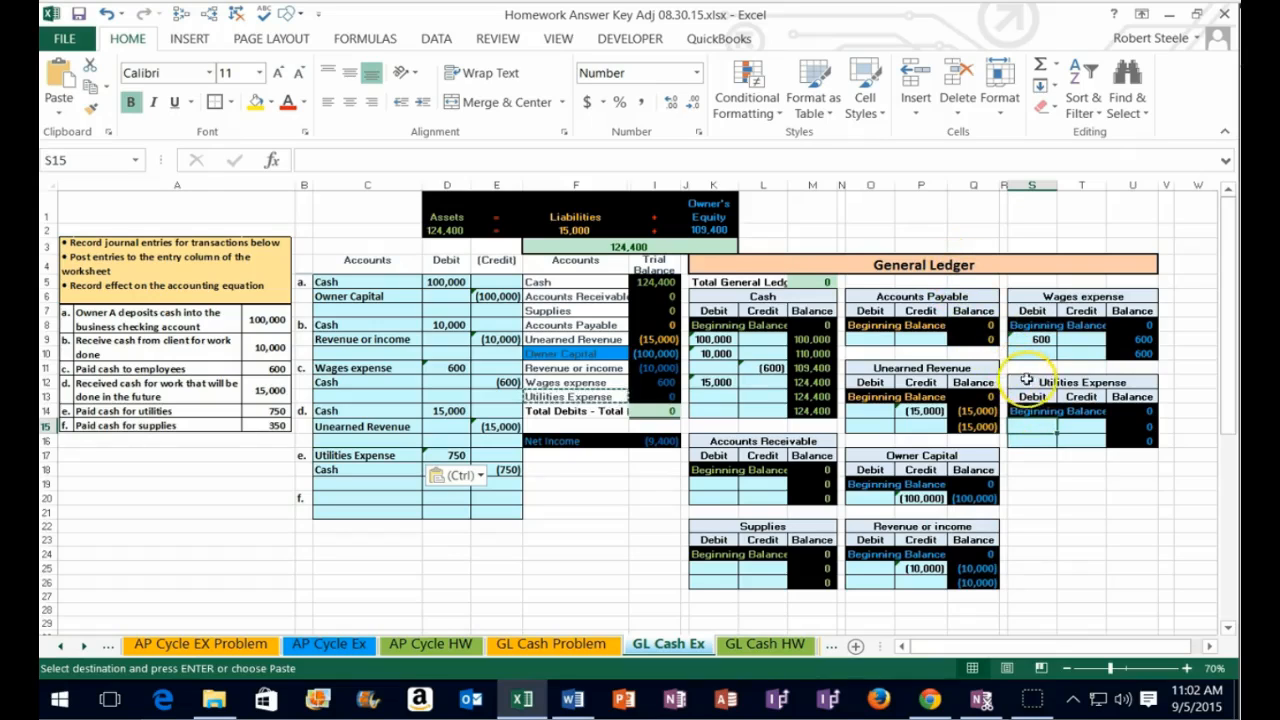
click(1031, 427)
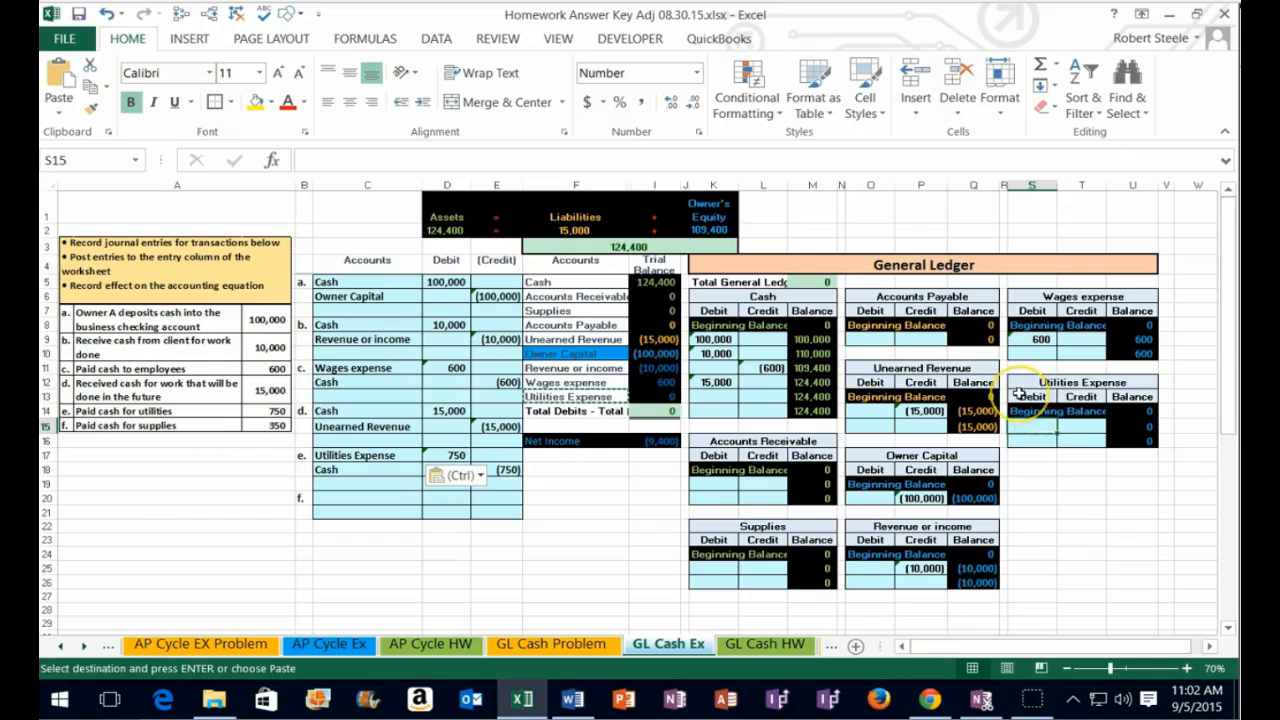
text(=)
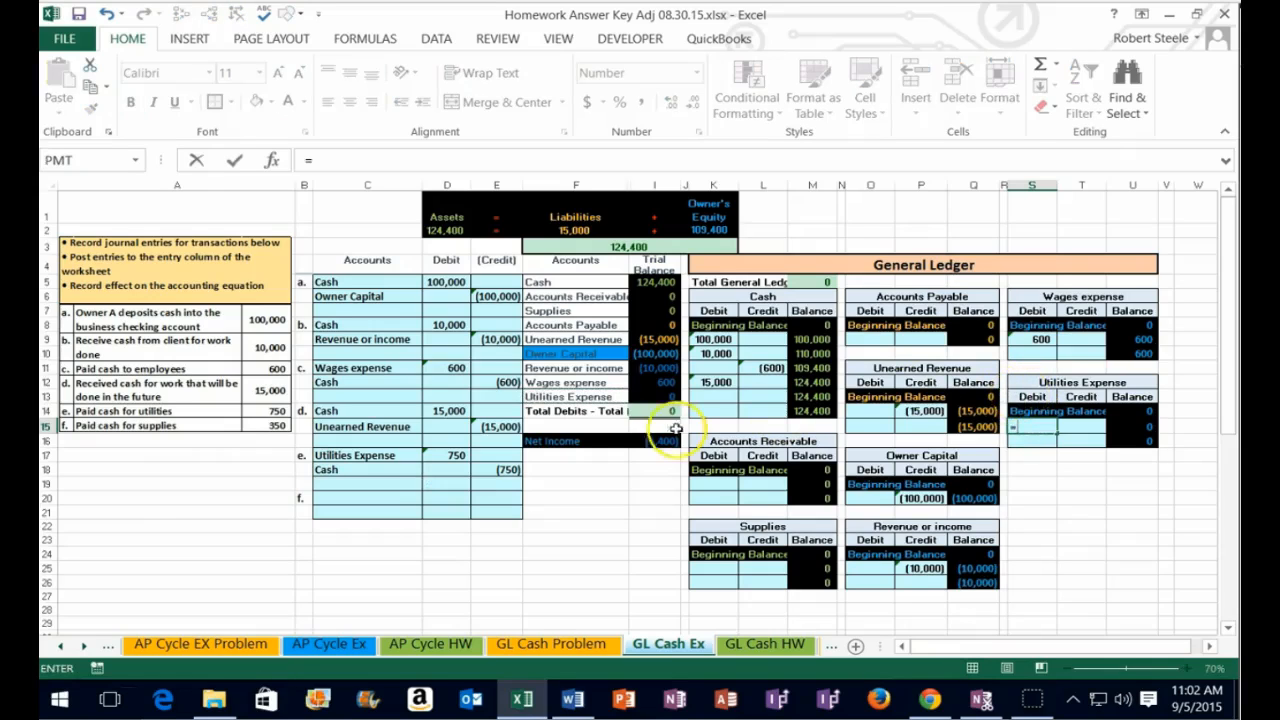
click(440, 454)
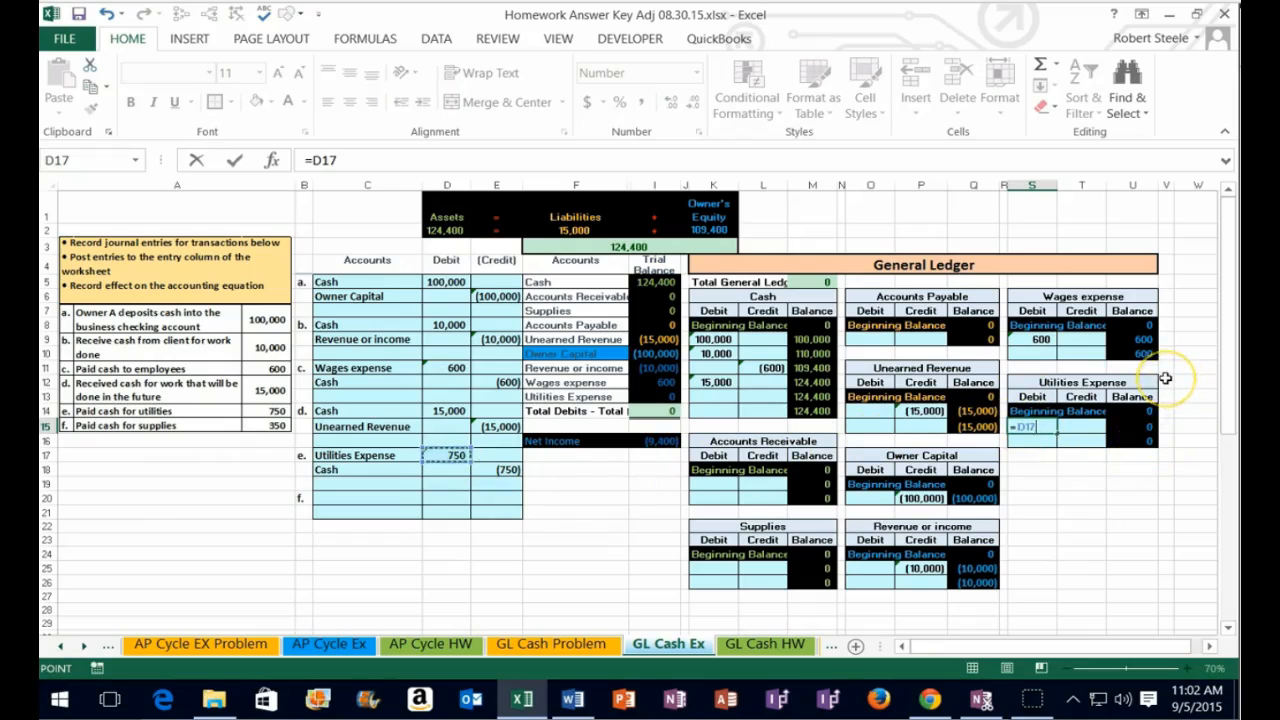
key(Return)
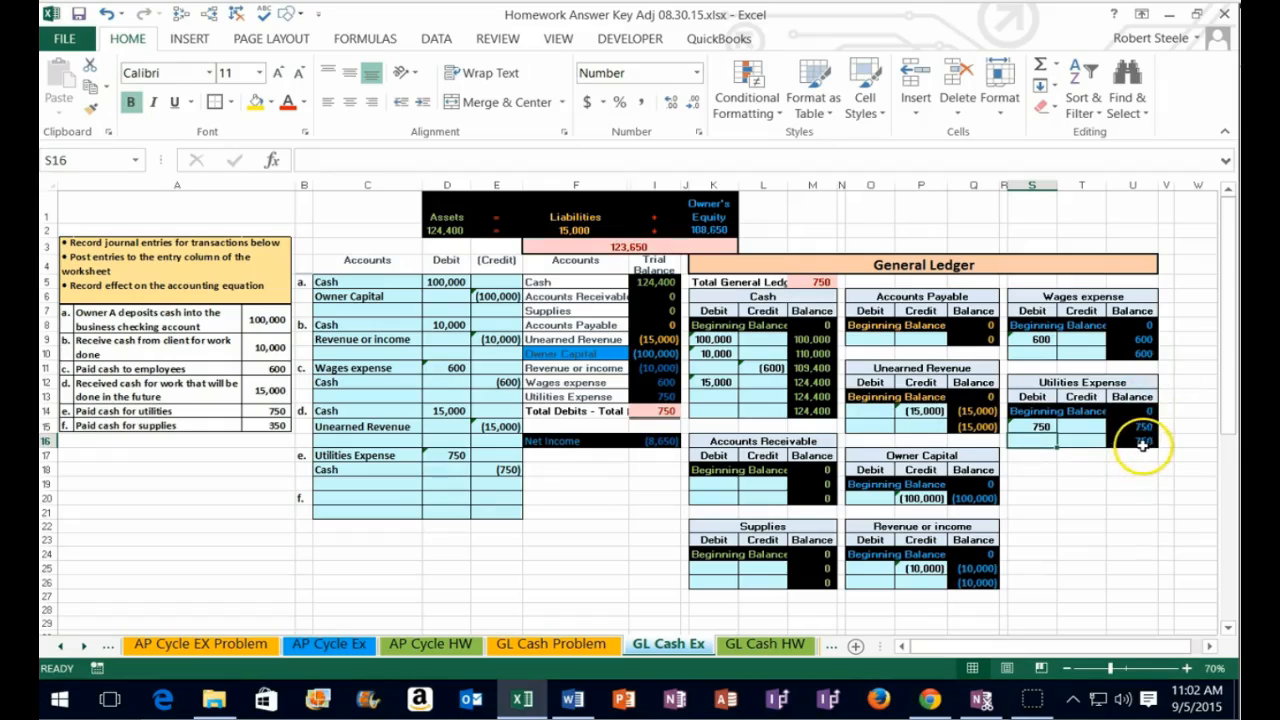
Trace the precedents of the Utilities Expense trial balance amount, check the net income accounts in I11:I13, and remove the arrows.
click(656, 396)
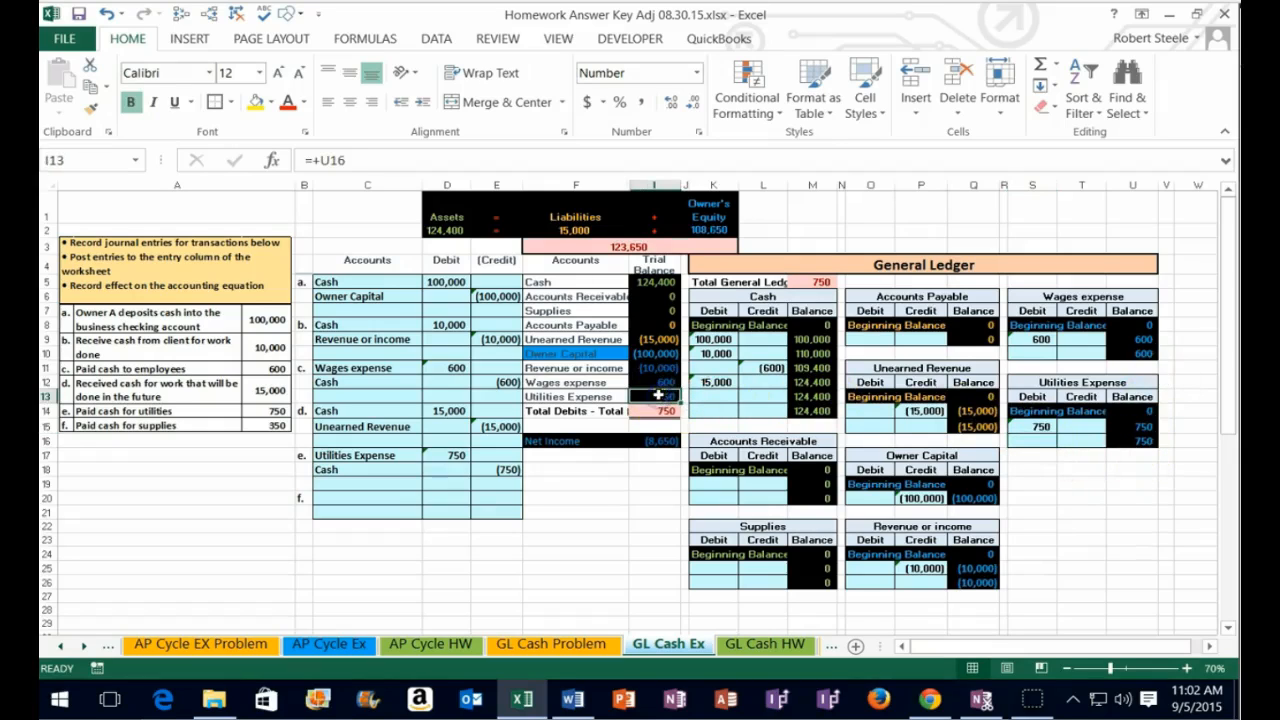
click(181, 13)
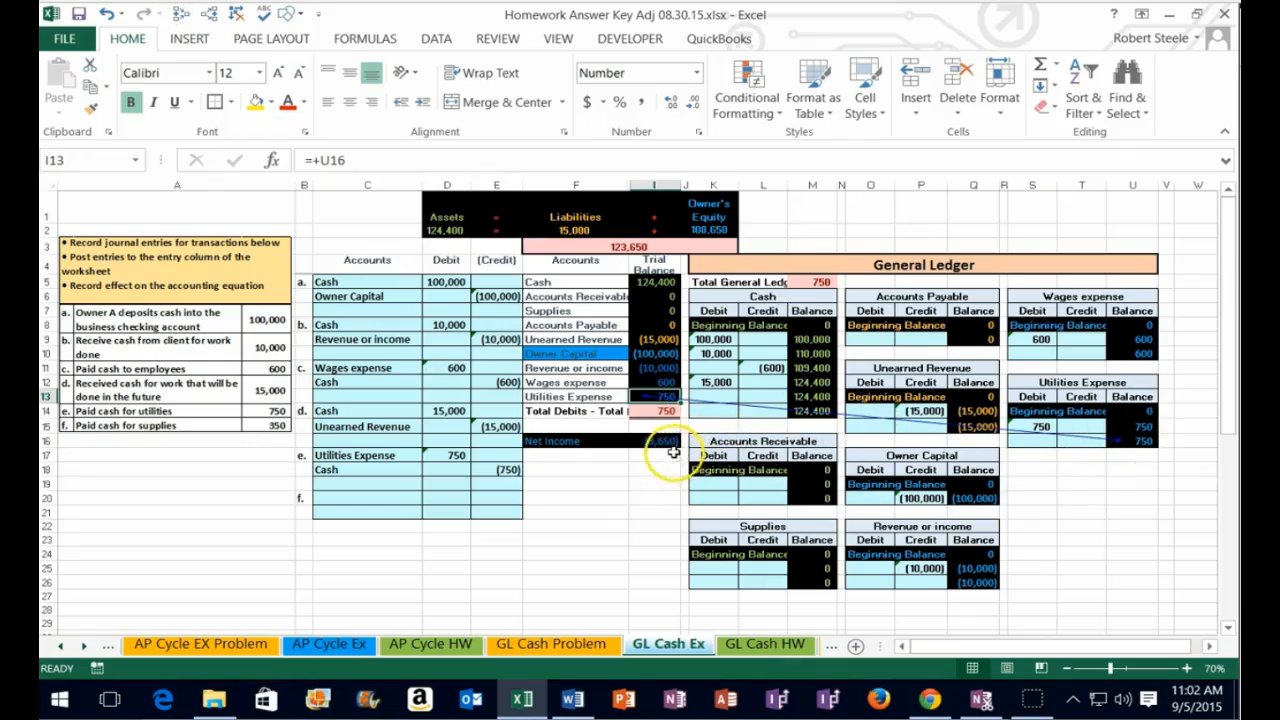
click(661, 368)
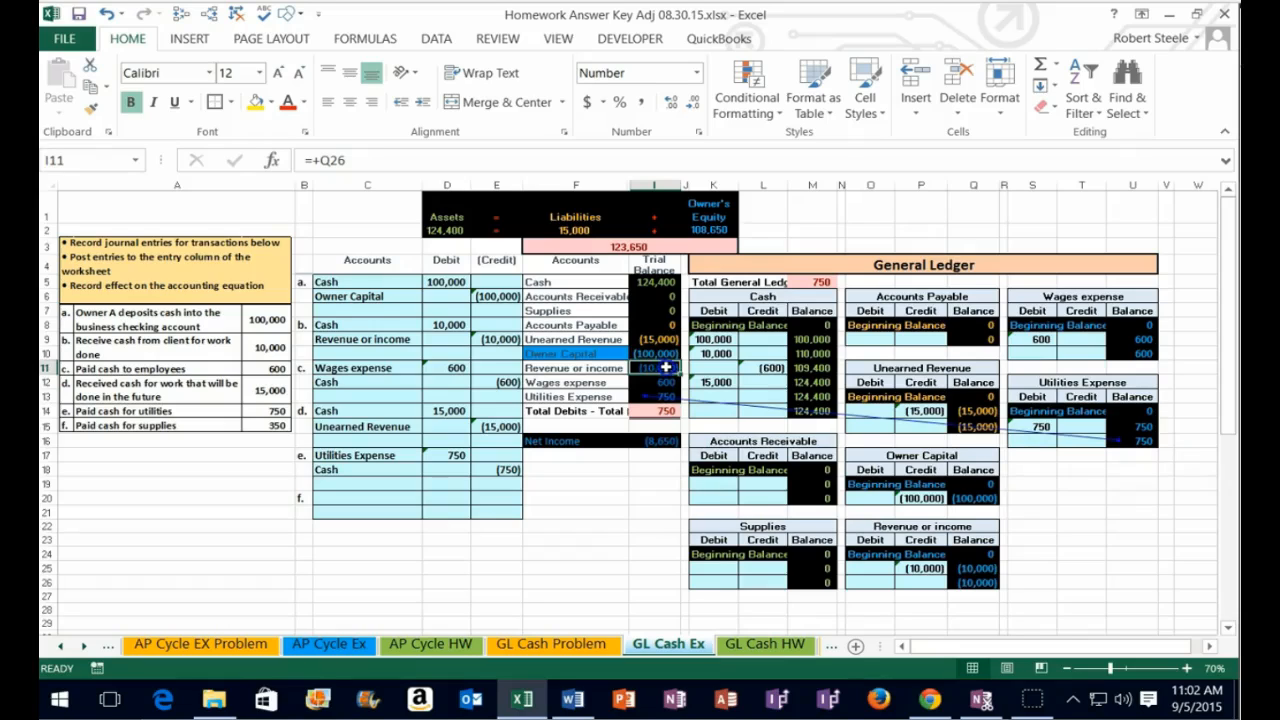
drag(667, 374, 666, 398)
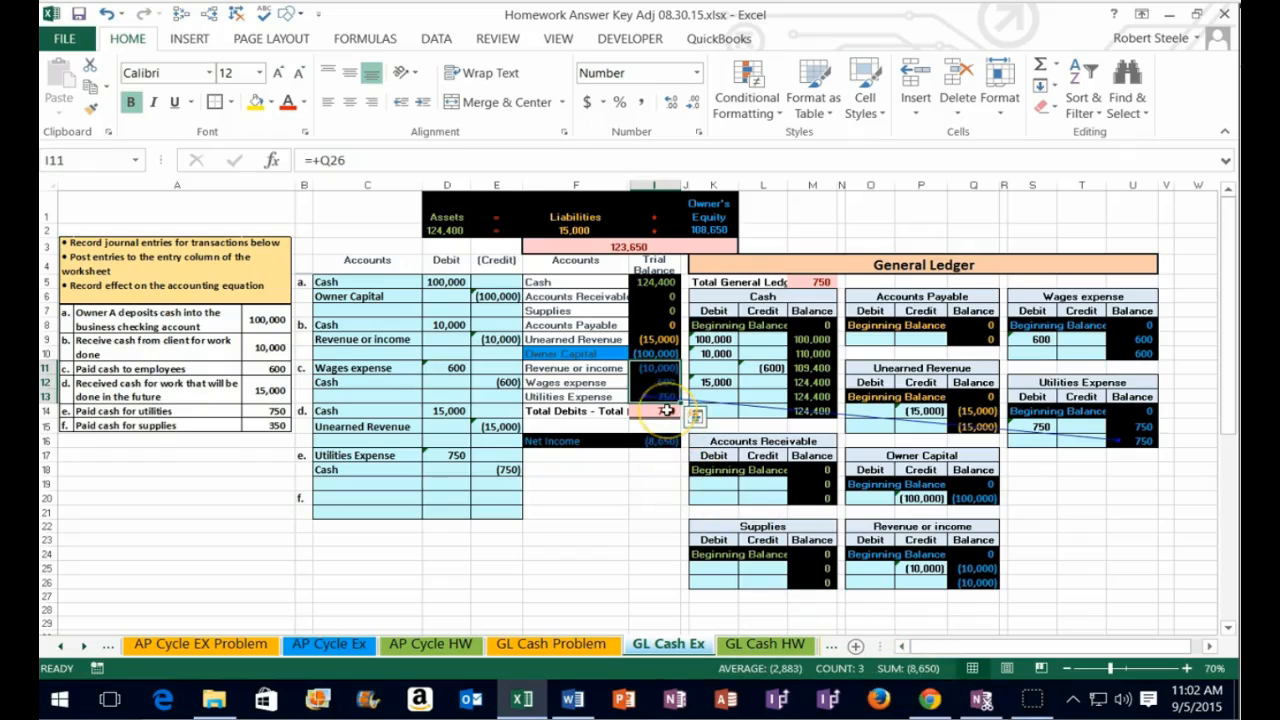
click(236, 13)
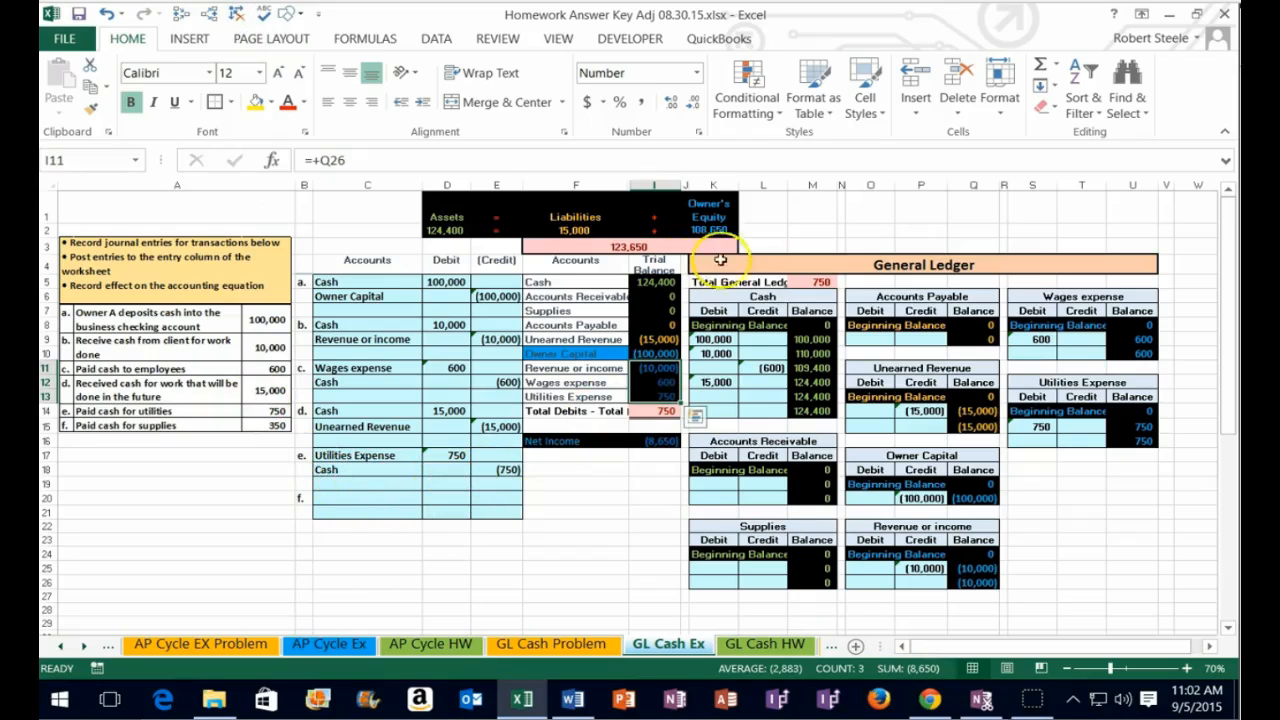
Post entry e's credit to the Cash ledger account by linking L13 to the journal entry with =E18.
drag(755, 264, 968, 271)
click(776, 295)
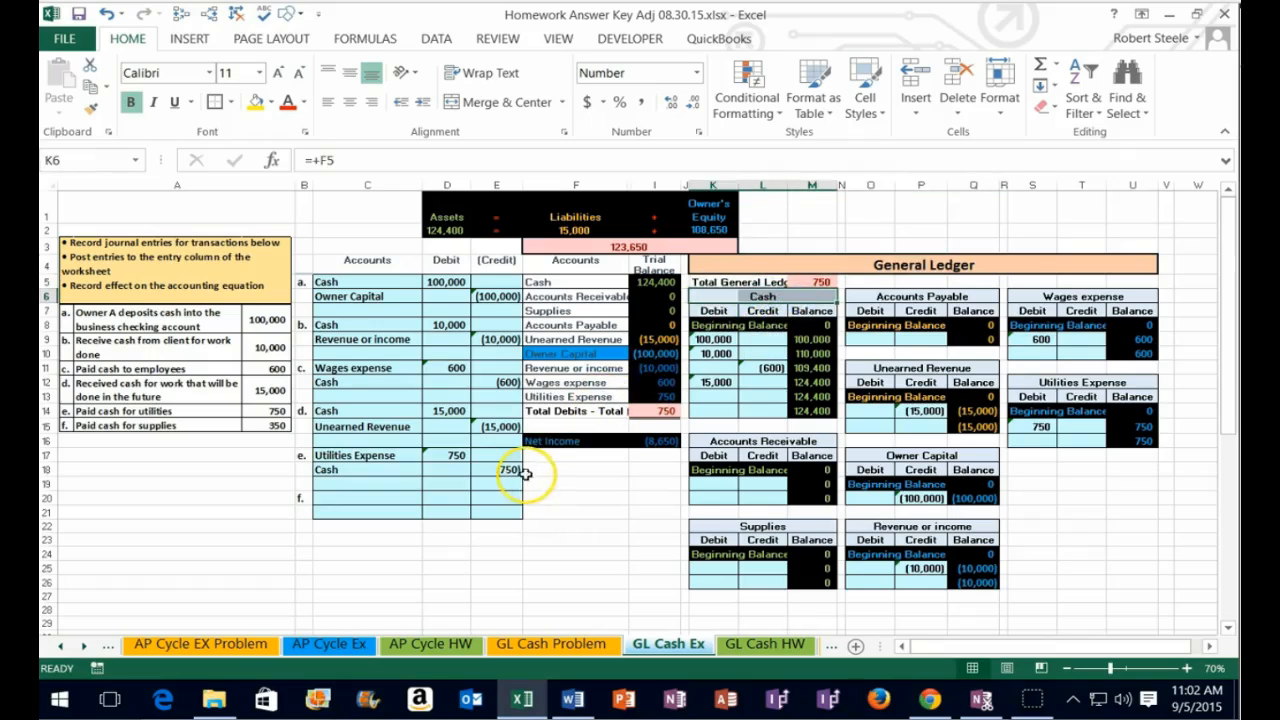
click(762, 396)
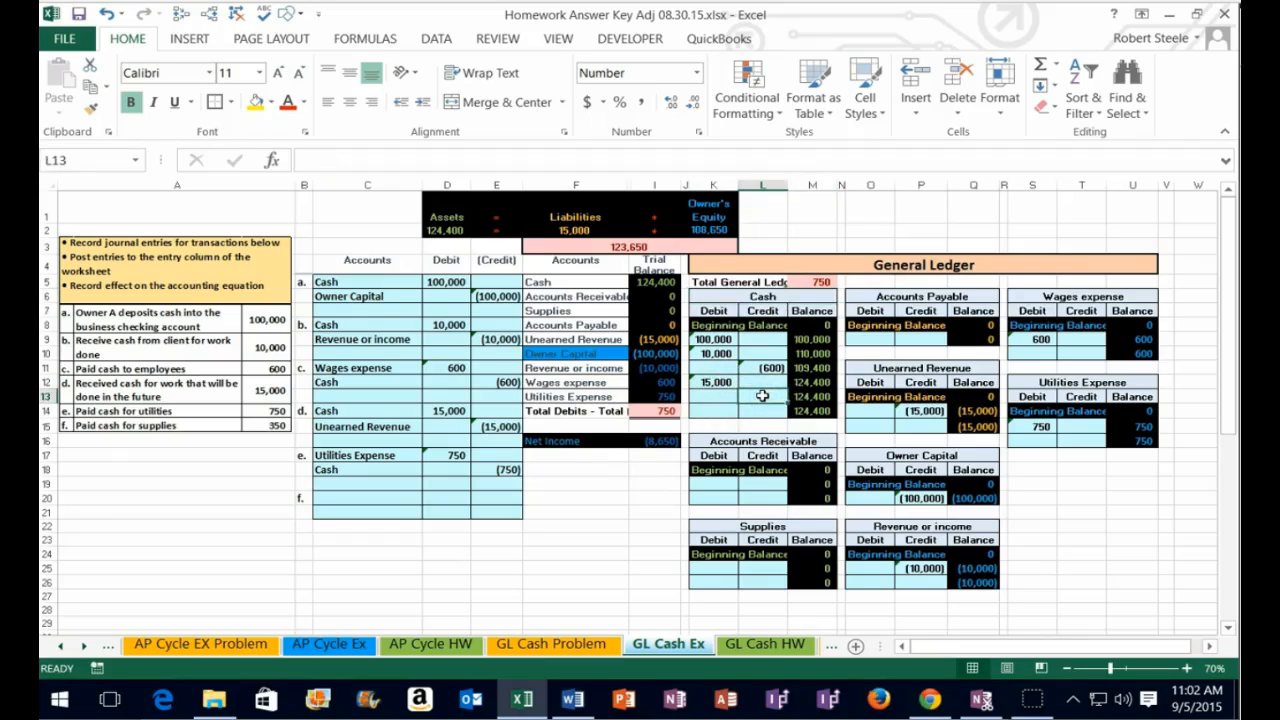
text(=)
click(499, 470)
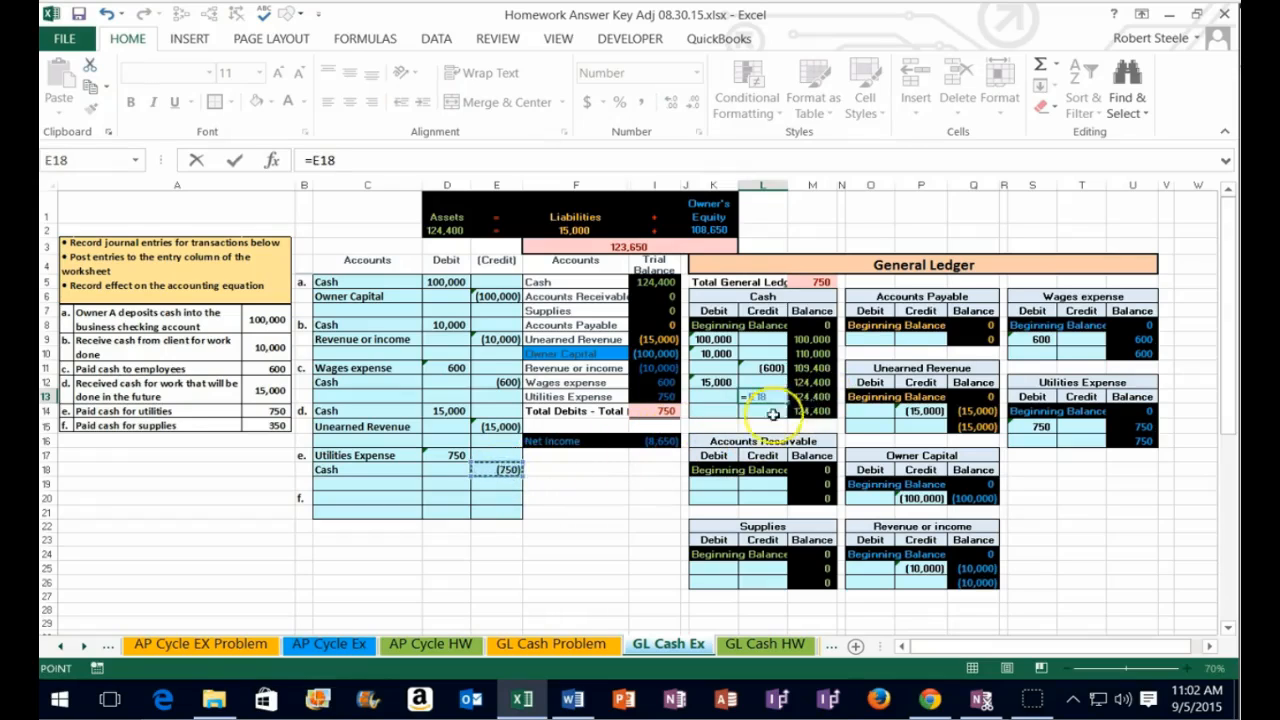
key(Return)
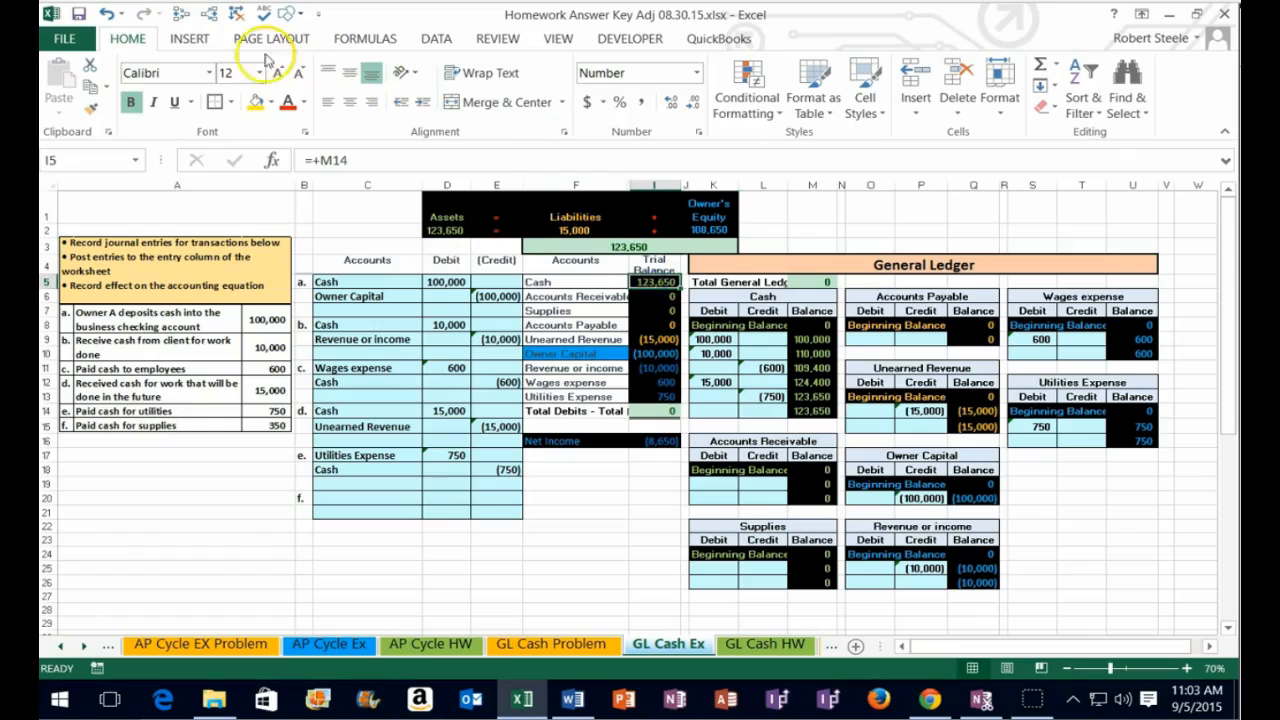
Trace the precedents of the Cash trial balance in I5 and the general ledger total in M5, and remove the arrows.
click(181, 14)
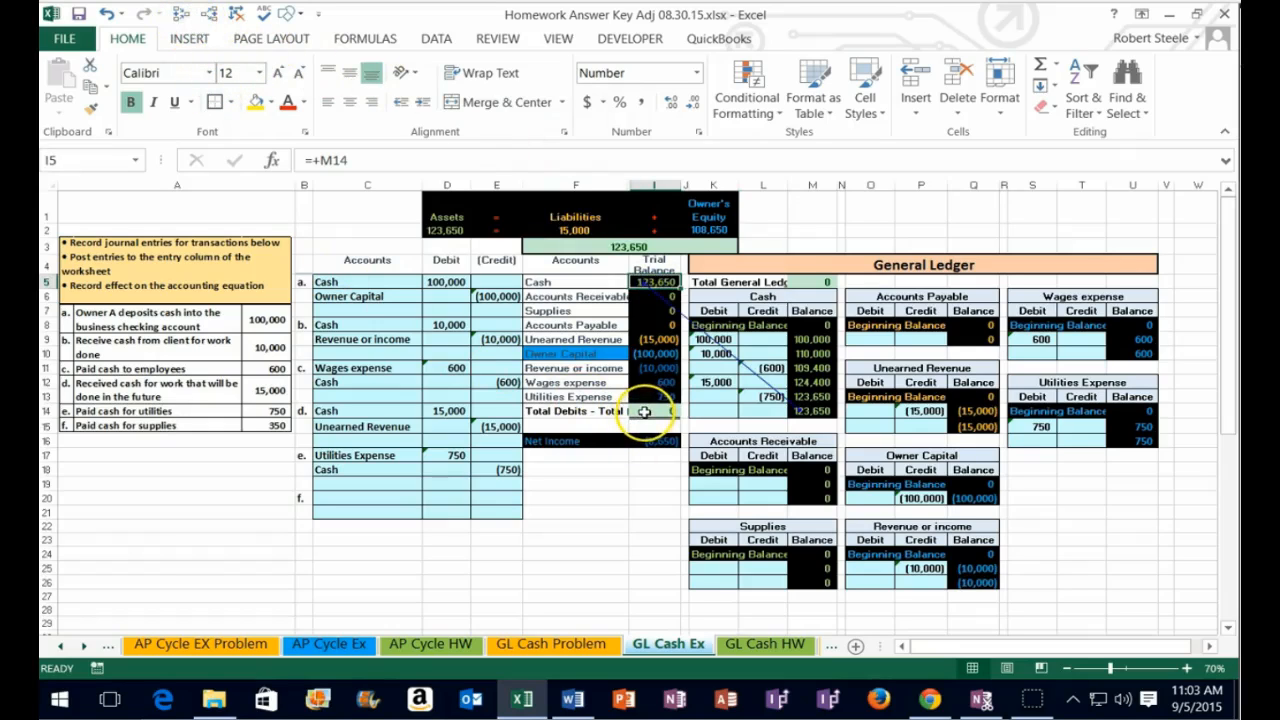
click(812, 282)
click(181, 14)
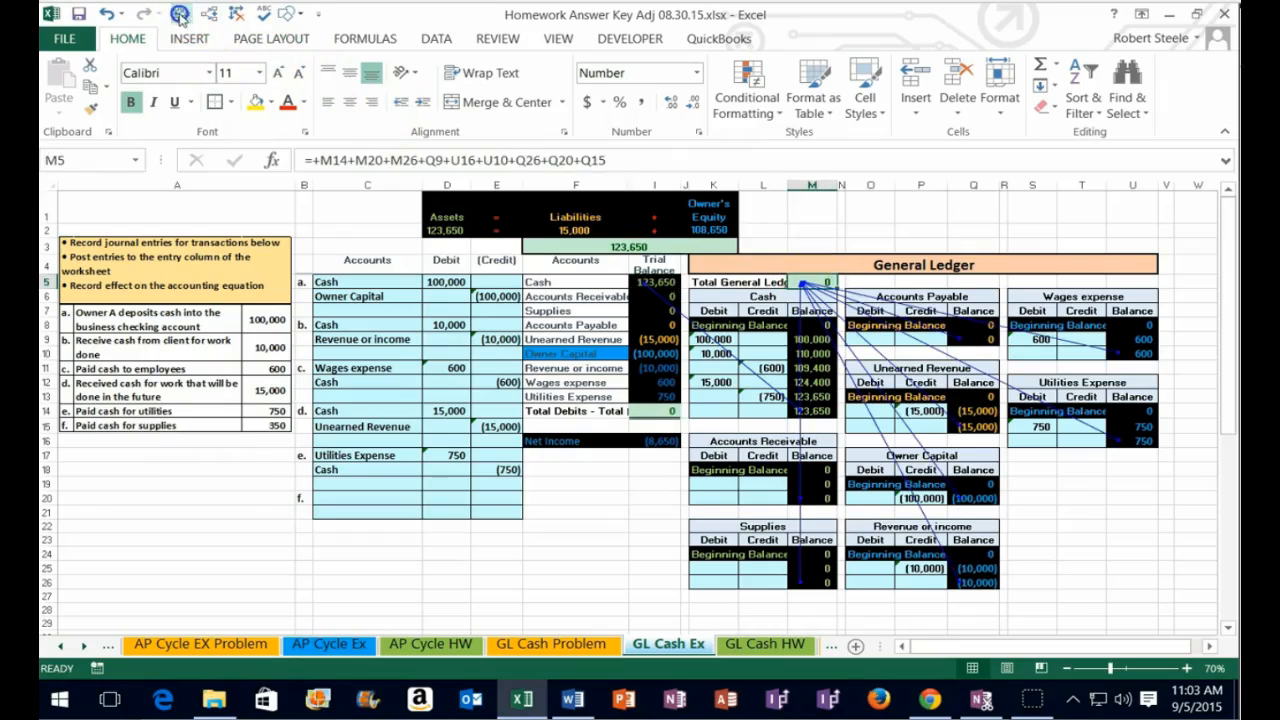
click(237, 14)
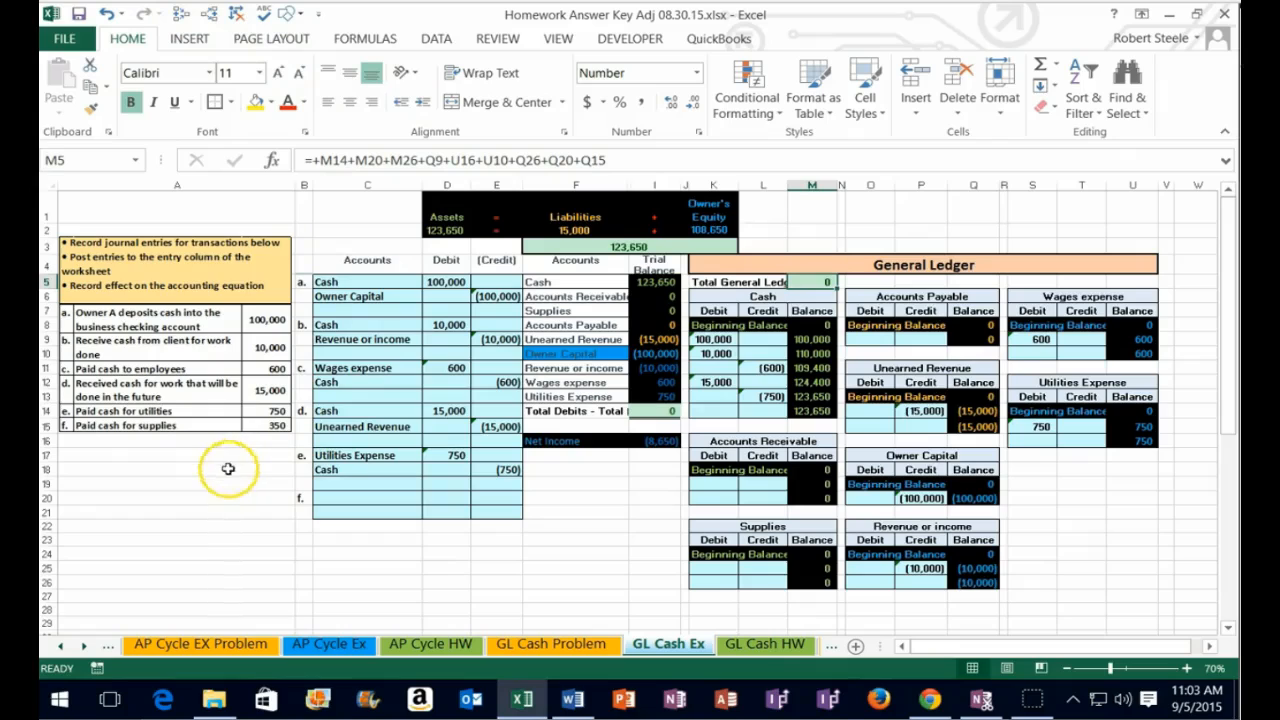
Copy the Cash account name from the trial balance and paste it as values into C21 for entry f.
drag(541, 284, 643, 291)
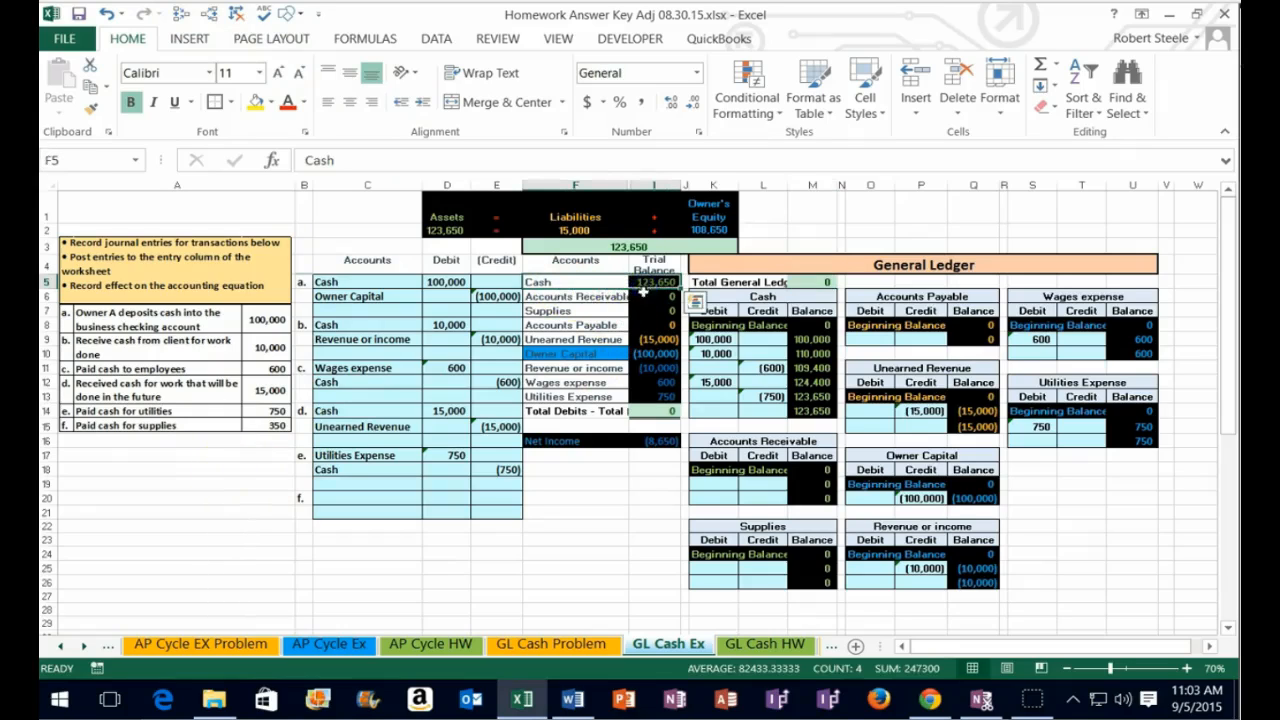
right_click(572, 282)
click(593, 313)
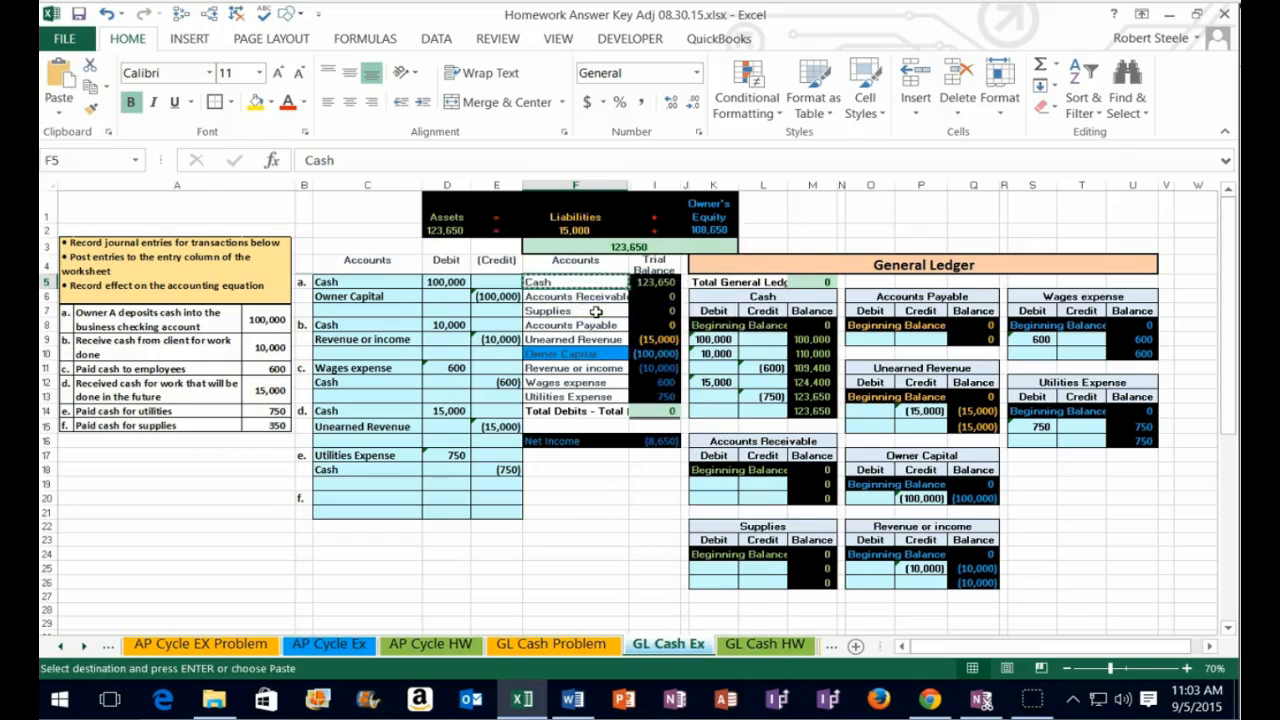
click(341, 514)
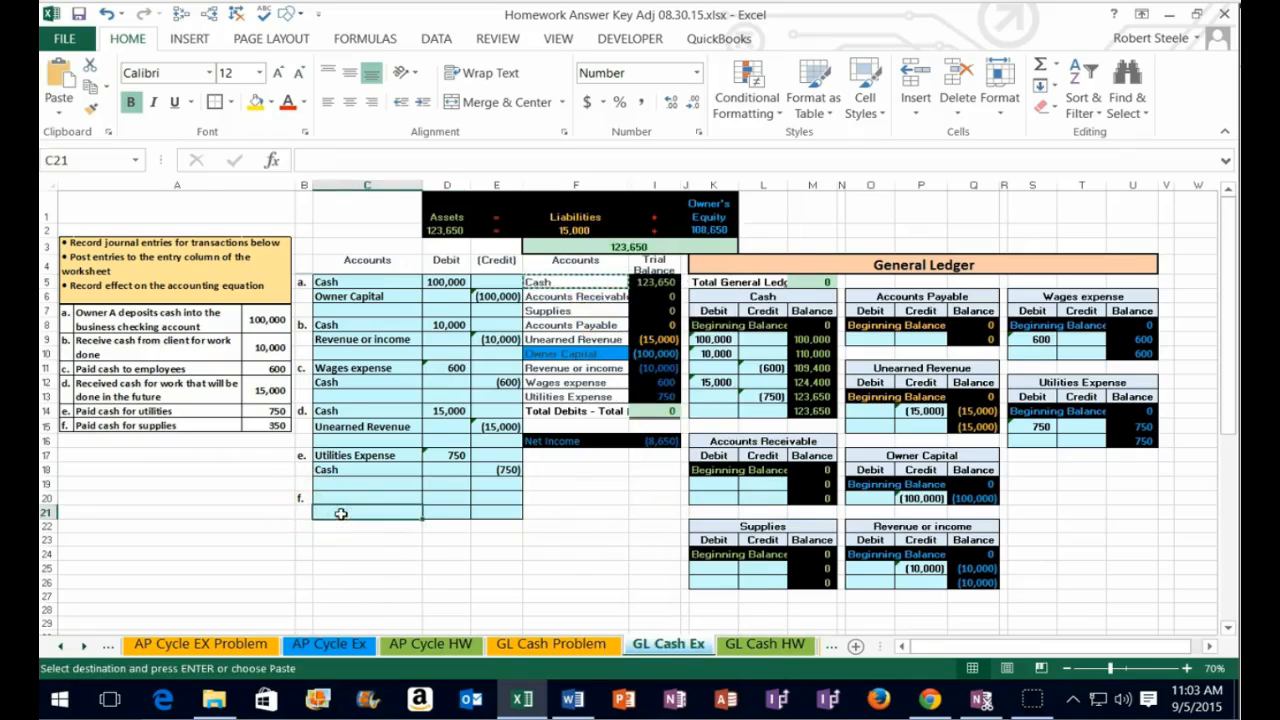
right_click(341, 515)
click(412, 207)
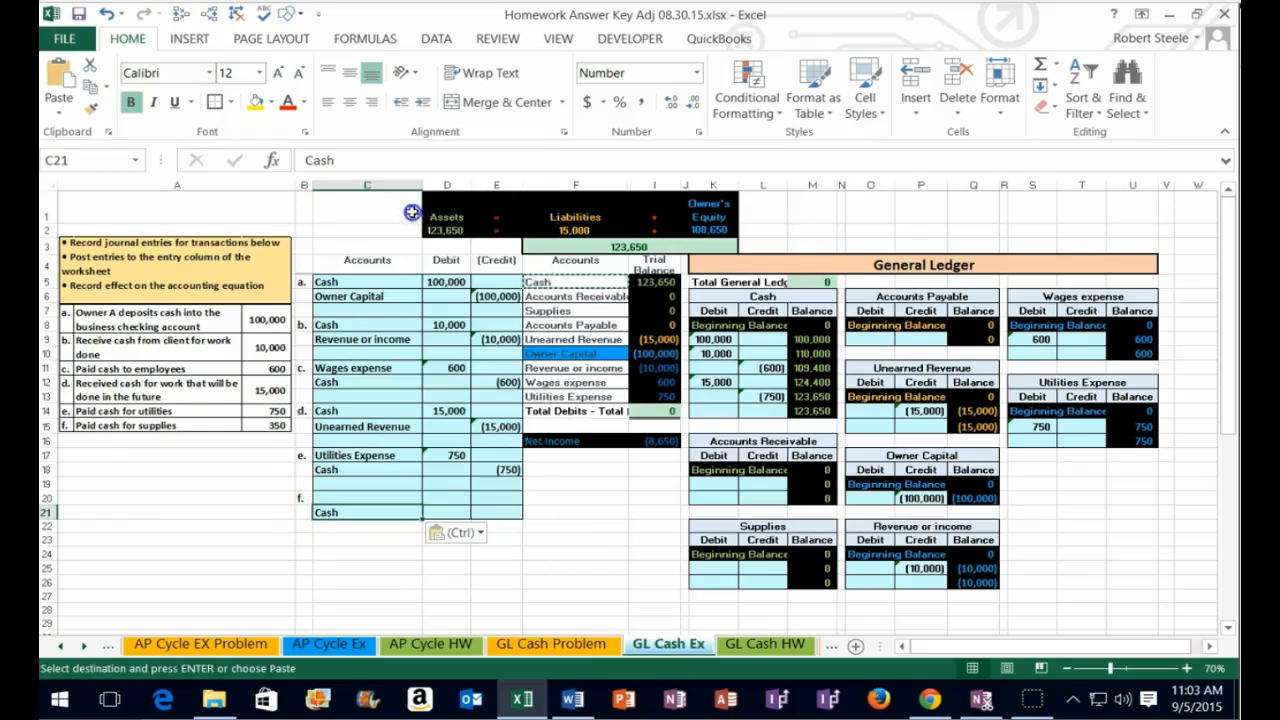
Enter -350 as the Cash credit of entry f in E21.
click(513, 510)
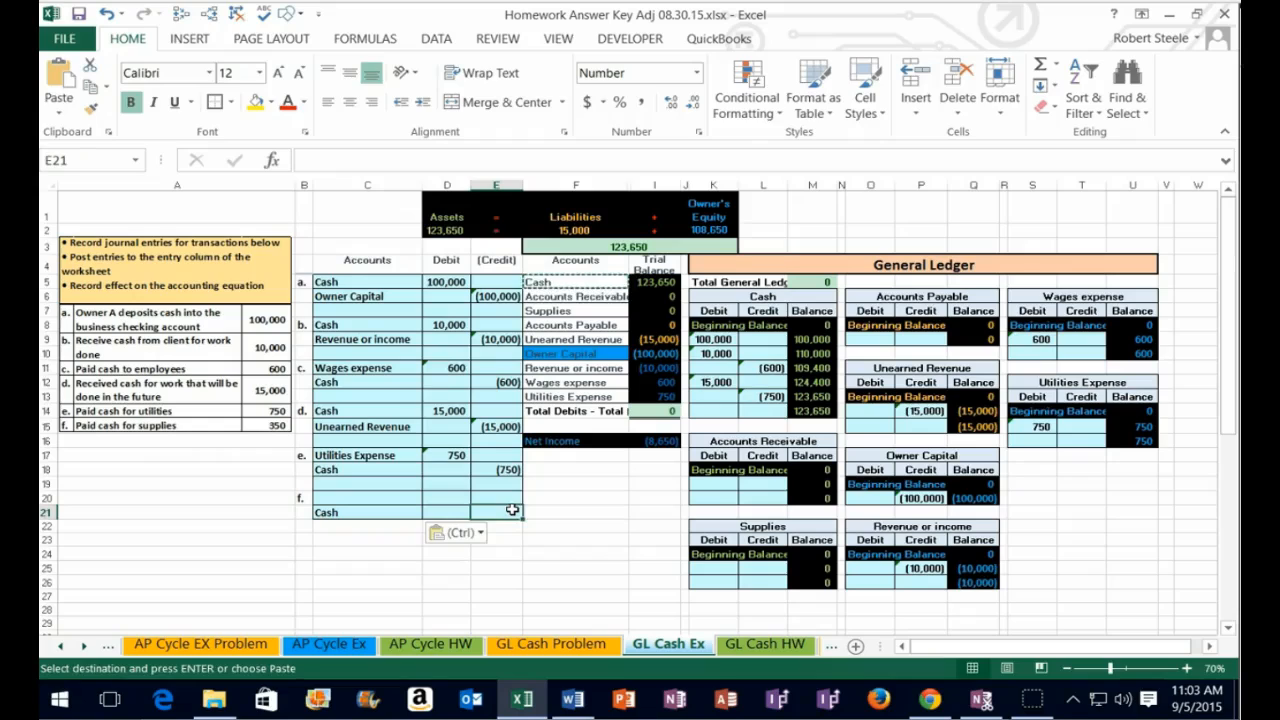
text(-350)
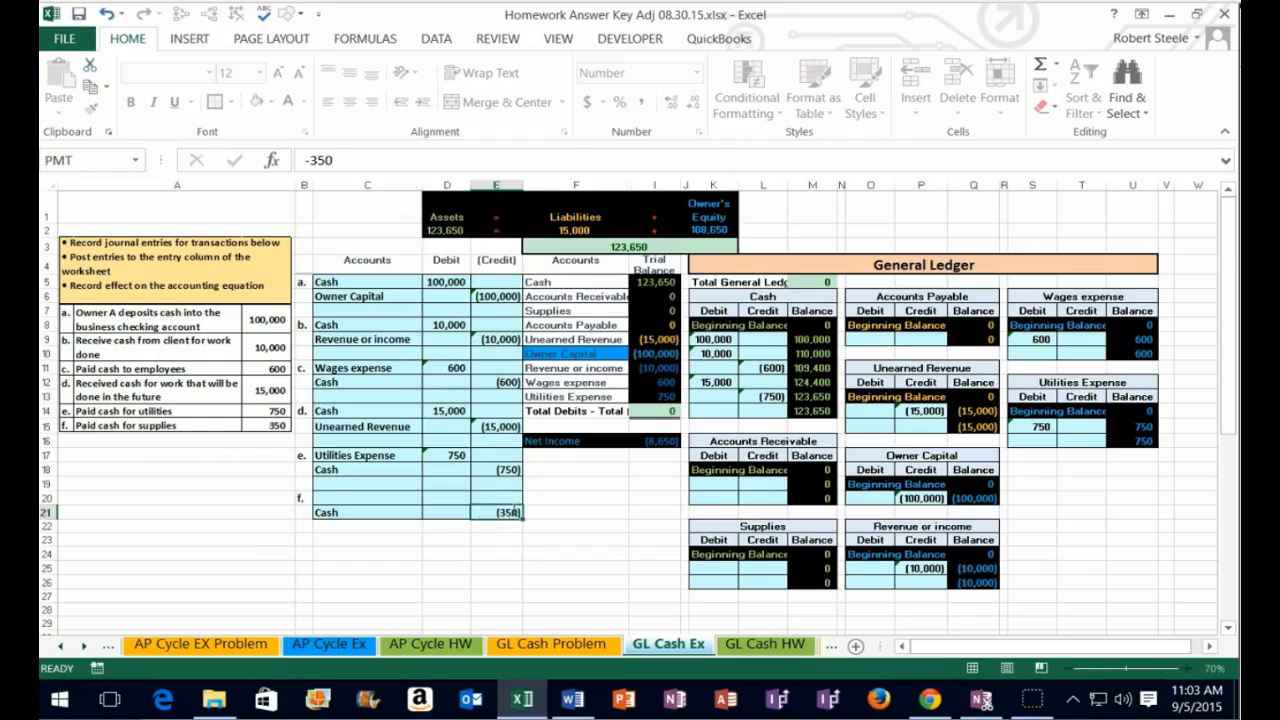
key(Return)
Enter entry f's debit in D20 as the negative of the Cash credit, -E21.
key(Left)
key(Up)
key(Up)
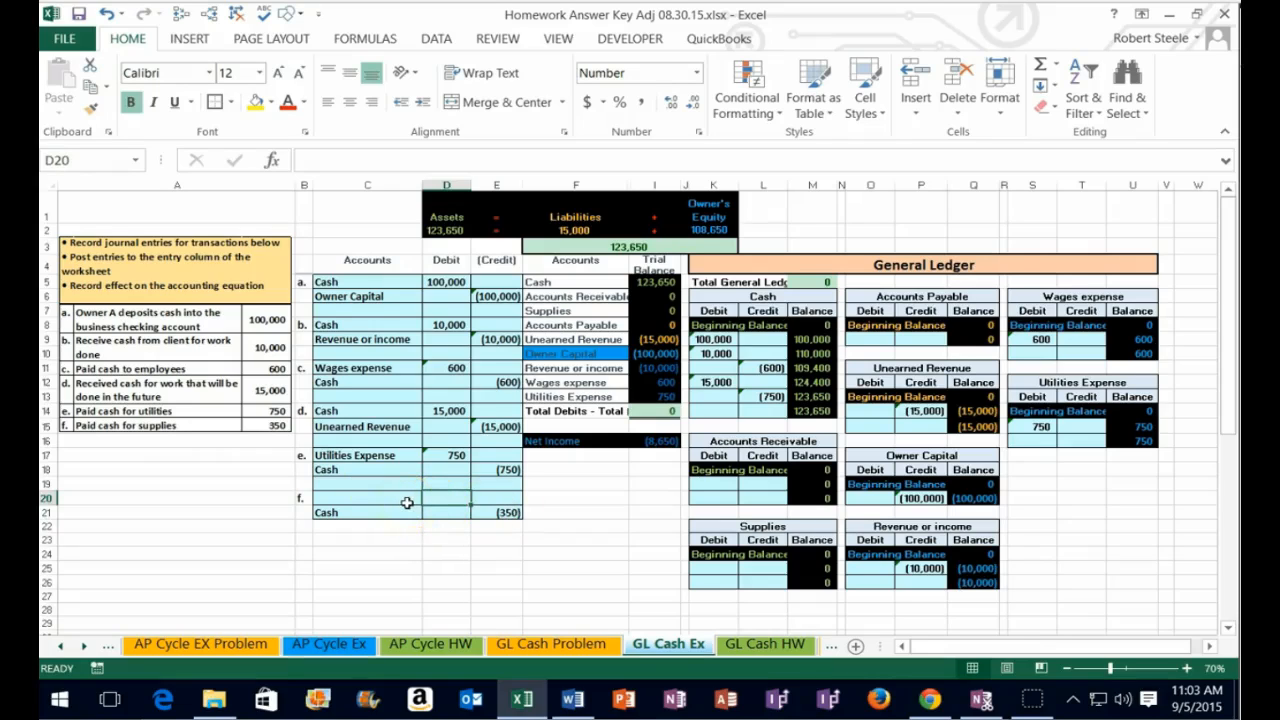
text(-D21)
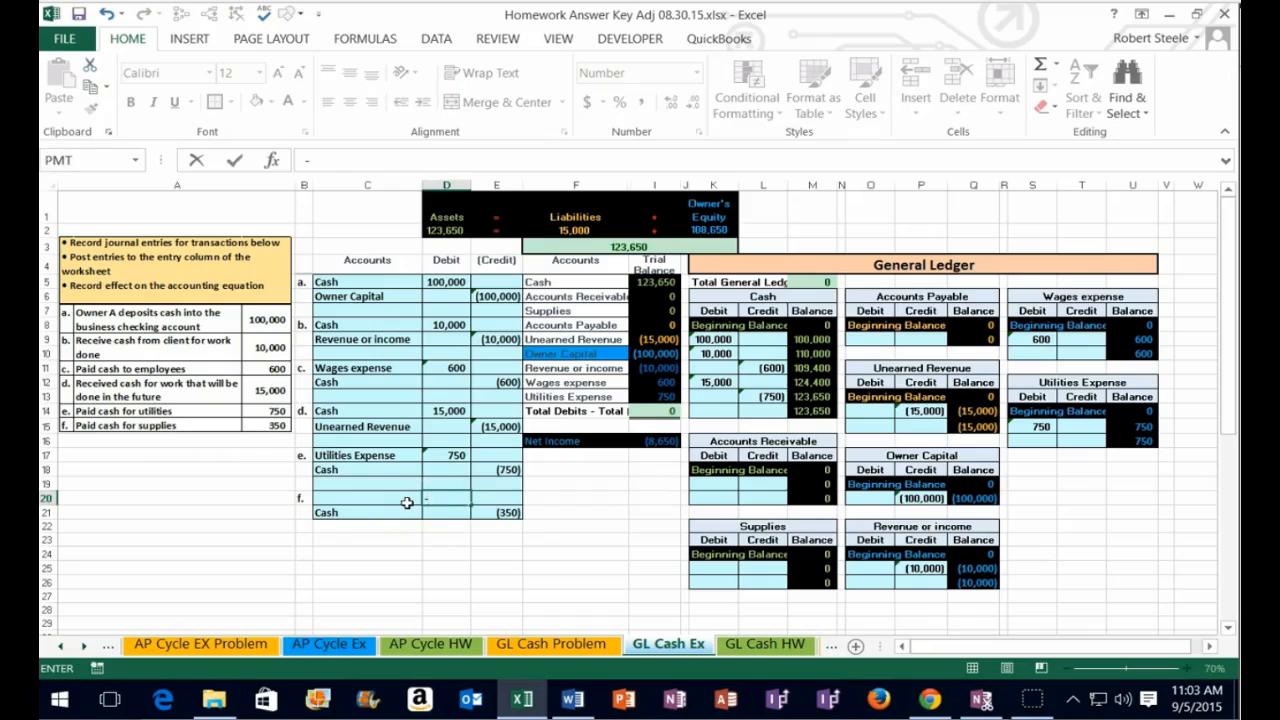
key(Down)
key(Right)
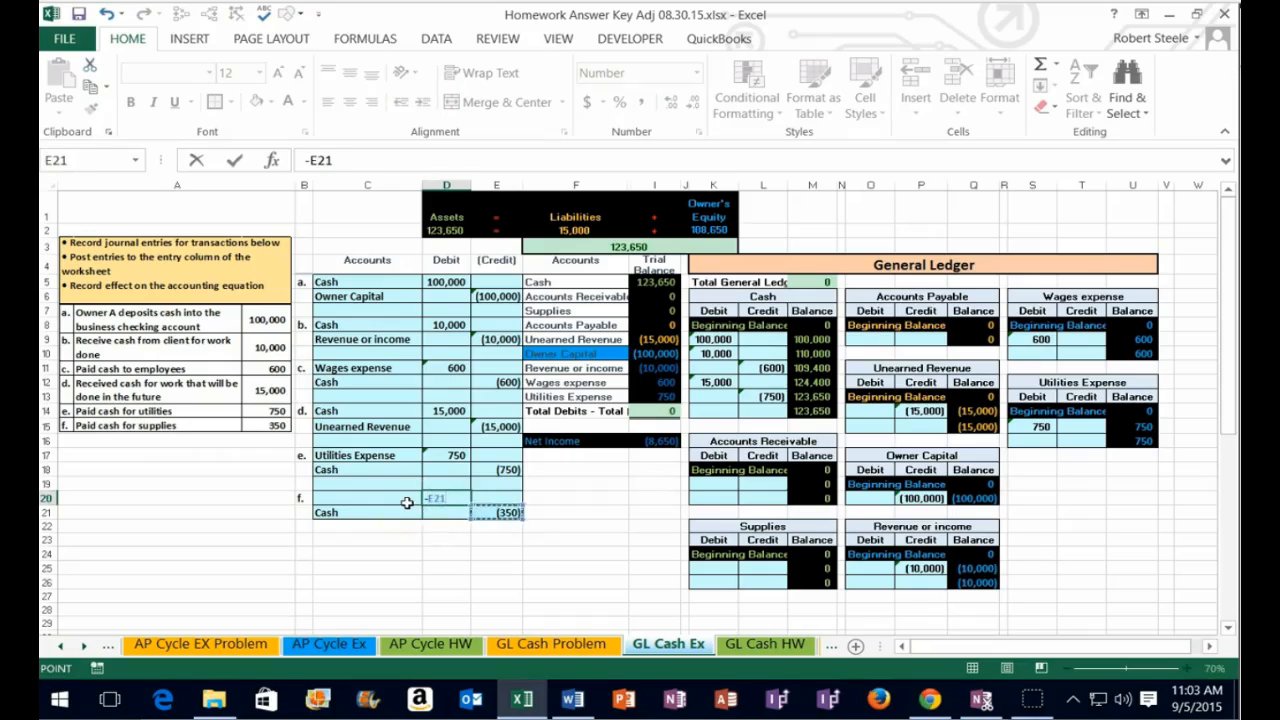
key(Return)
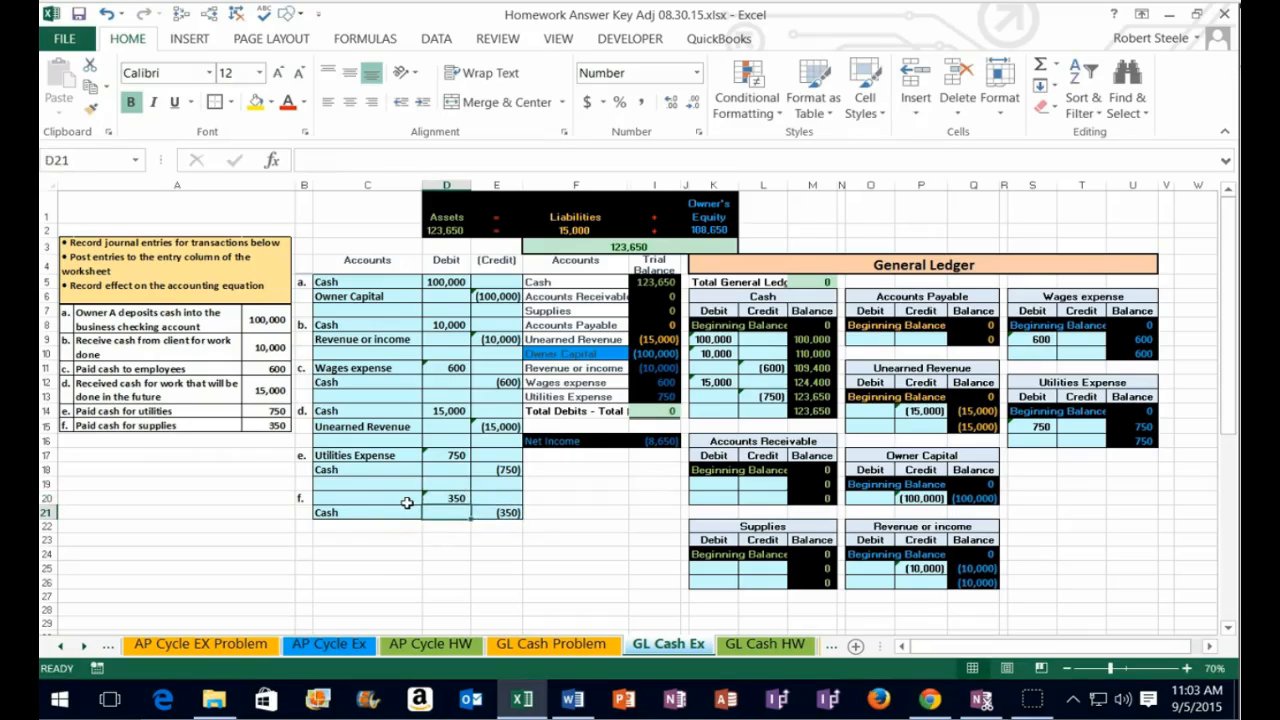
Copy the Supplies account name from the trial balance and paste it as values into C20 as entry f's debit account.
click(390, 496)
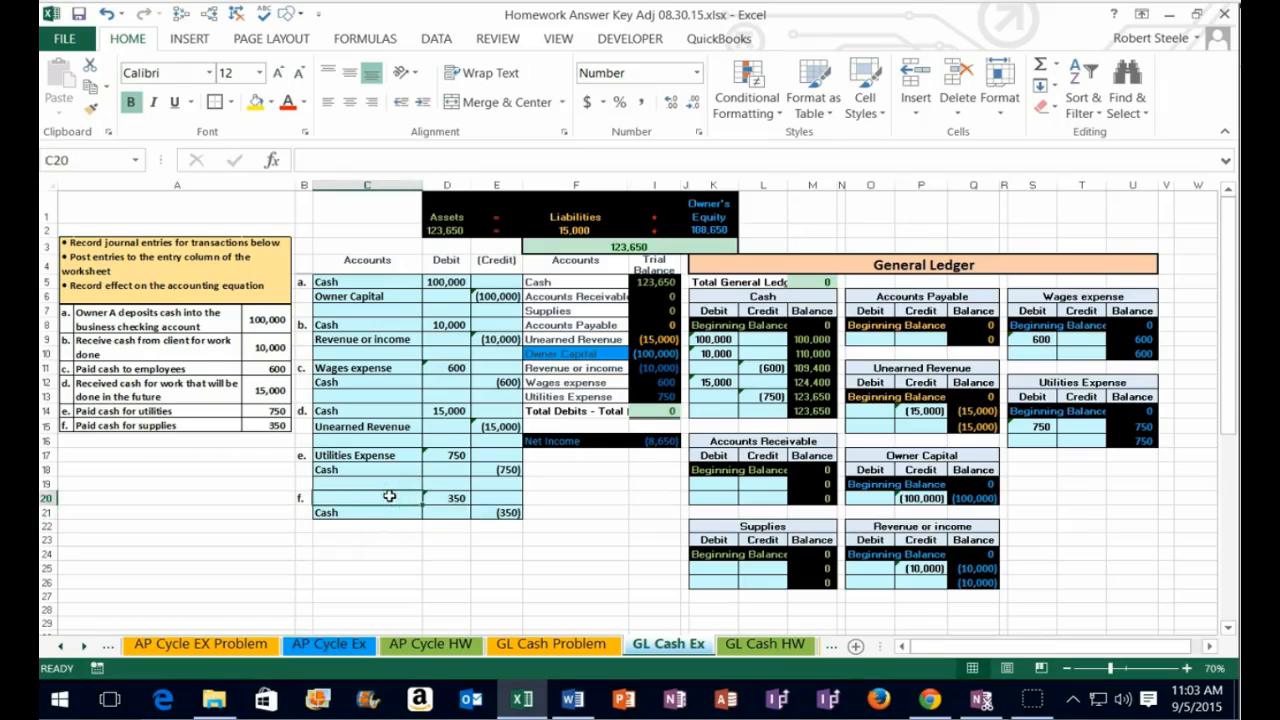
drag(545, 282, 568, 397)
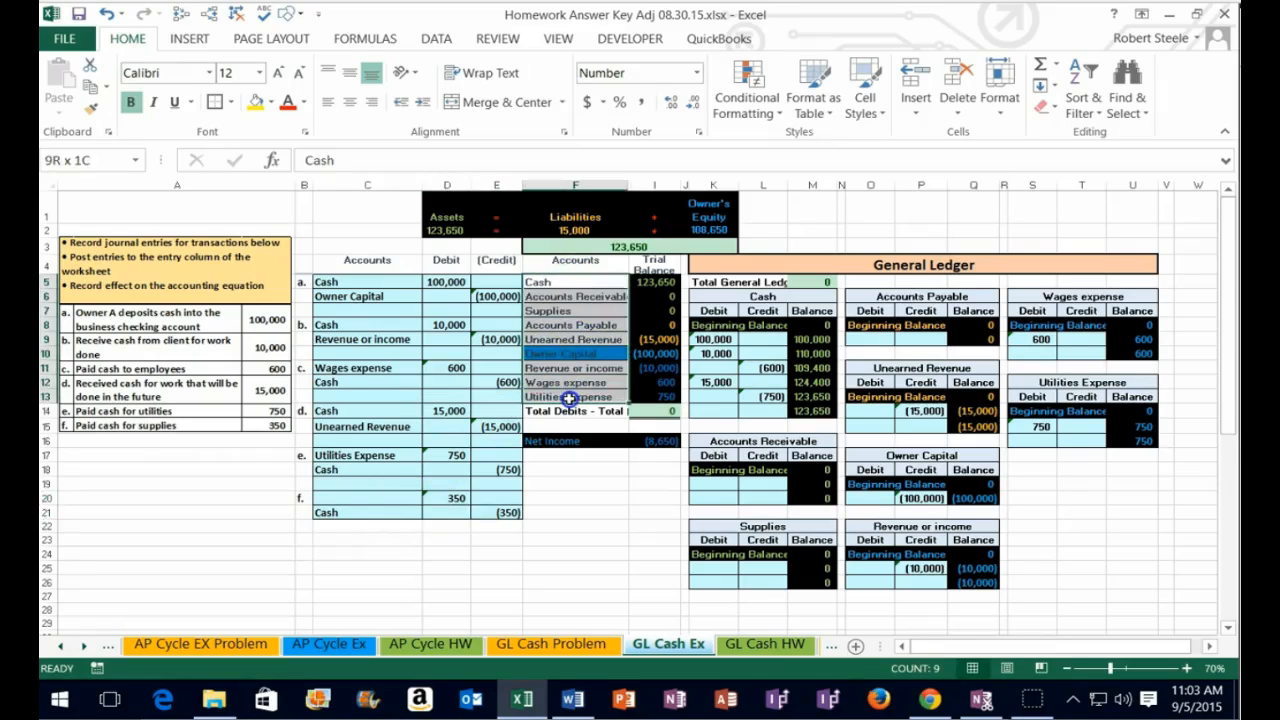
click(545, 311)
drag(545, 311, 660, 321)
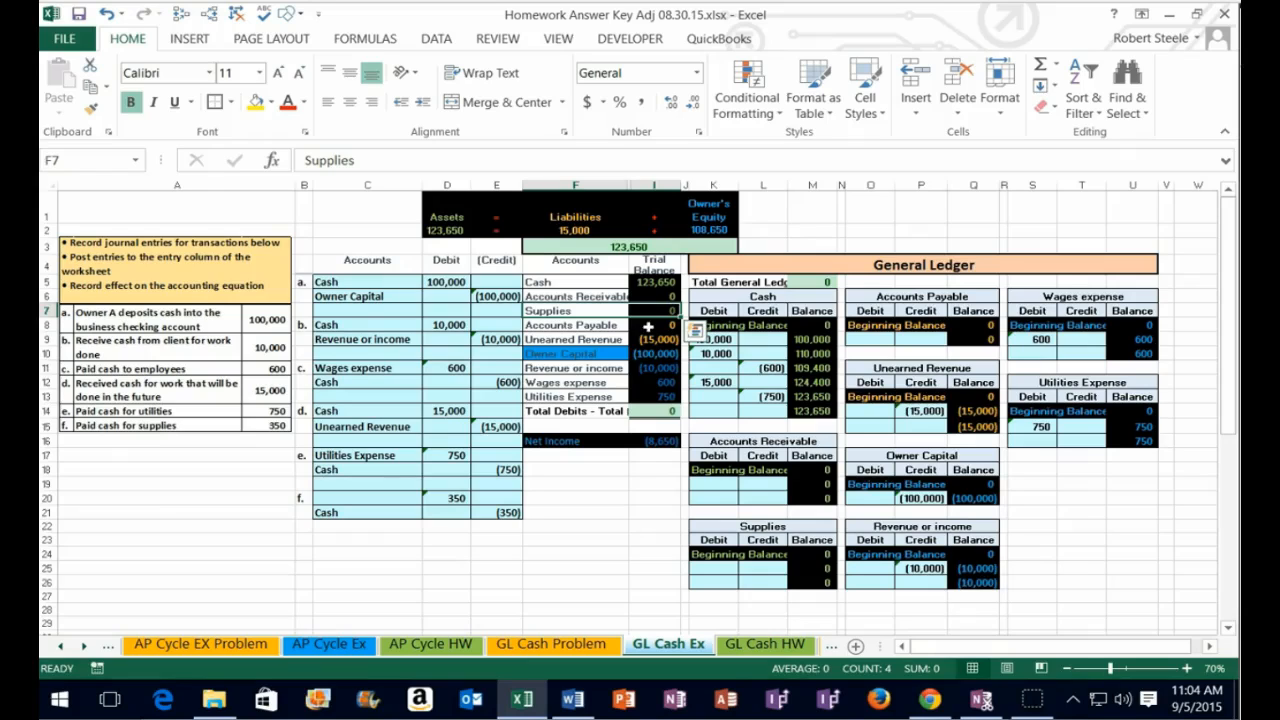
click(589, 312)
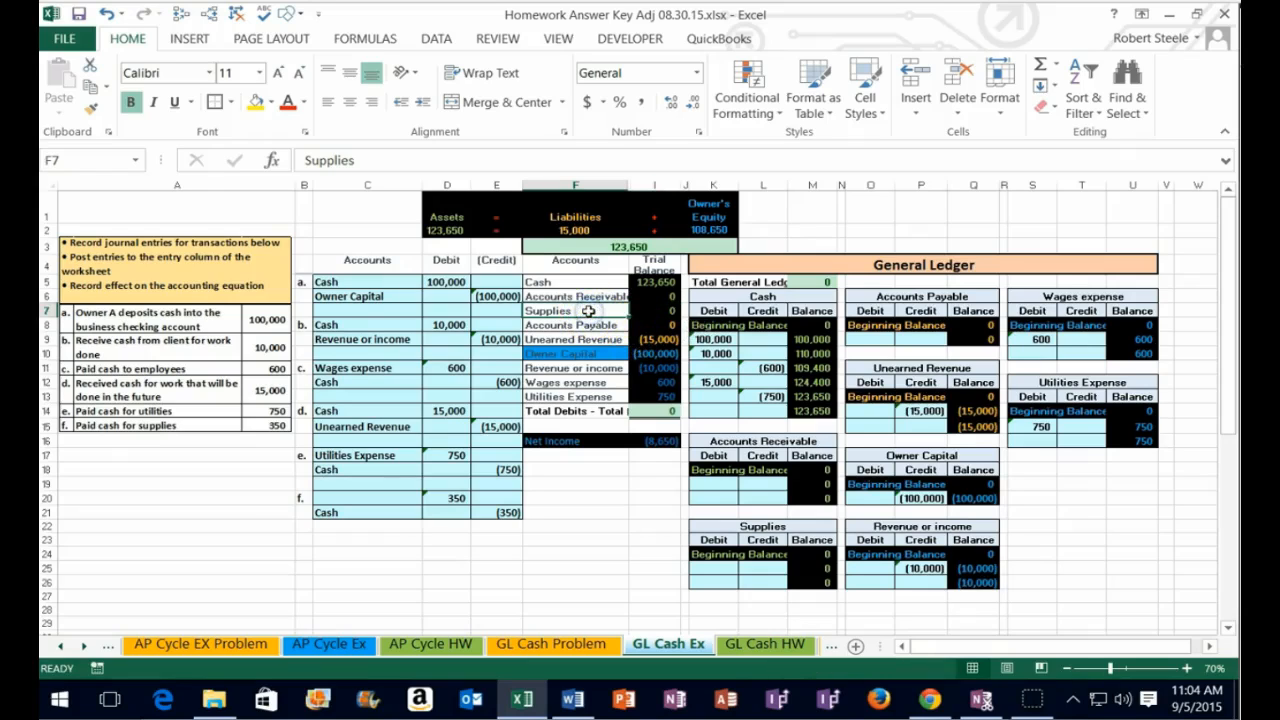
right_click(589, 312)
click(612, 320)
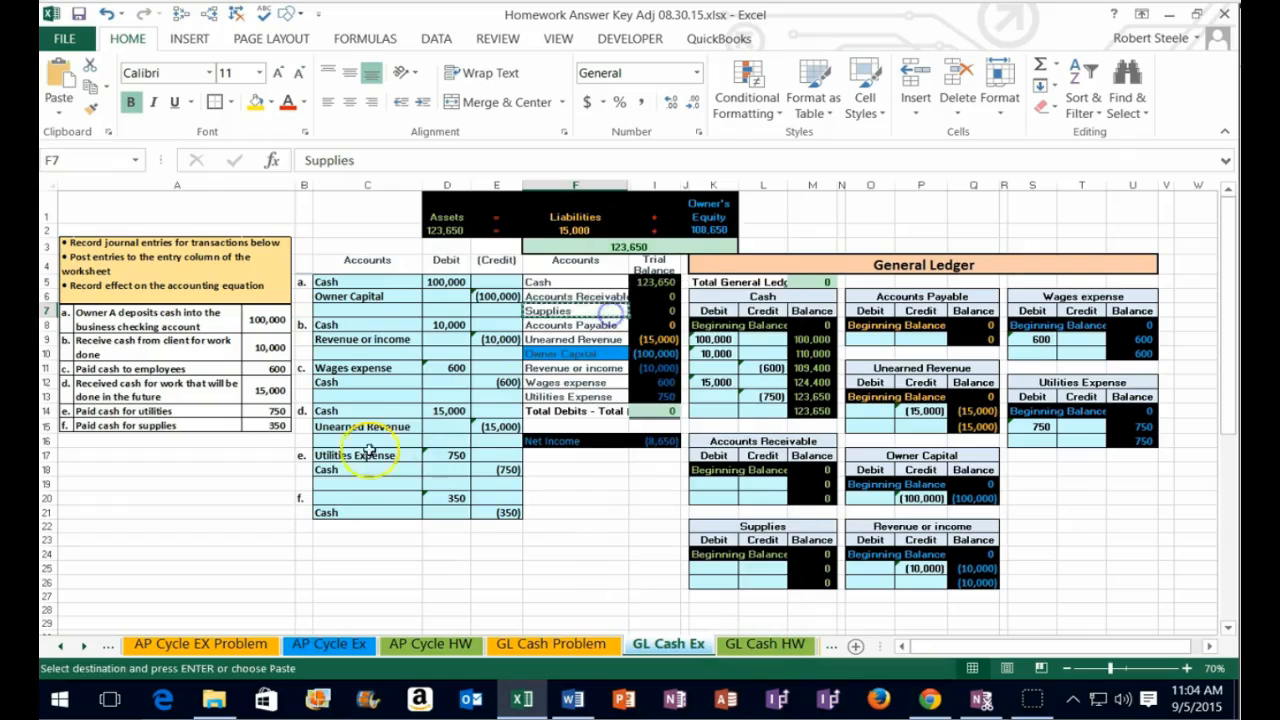
click(332, 498)
right_click(333, 498)
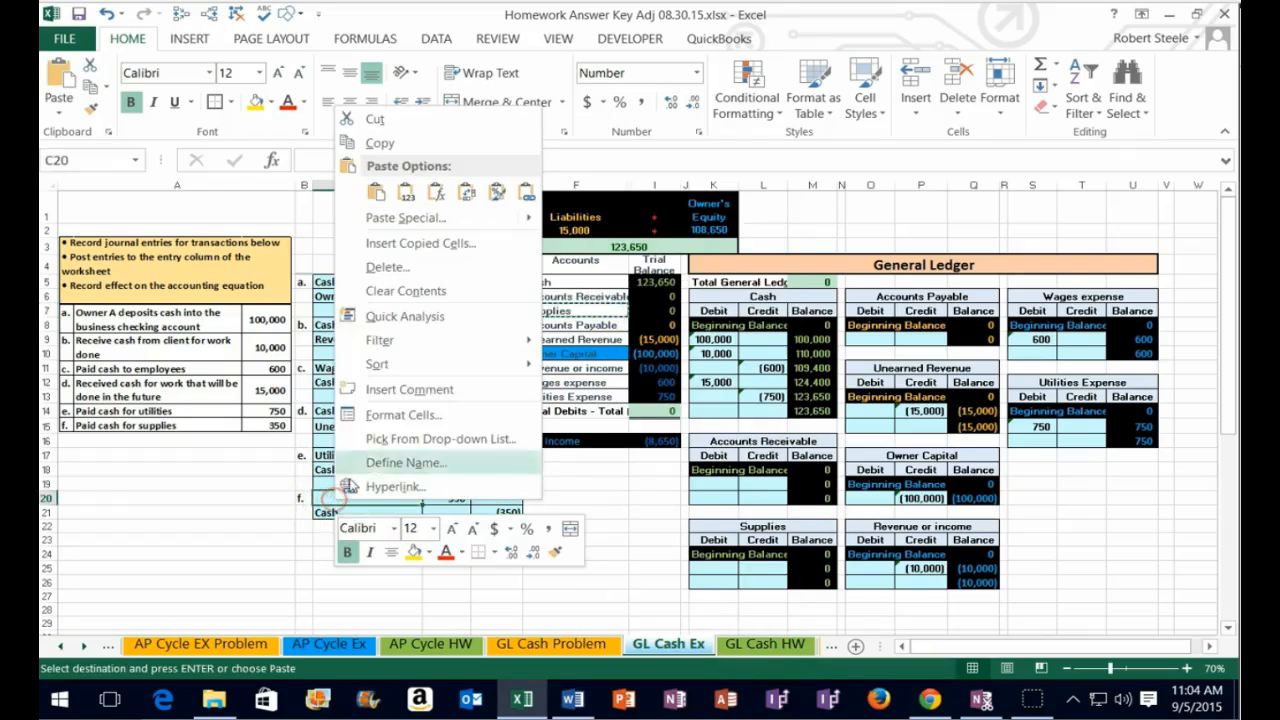
click(409, 193)
Post entry f's debit to the Supplies ledger account by linking K25 to D20.
drag(337, 503, 488, 514)
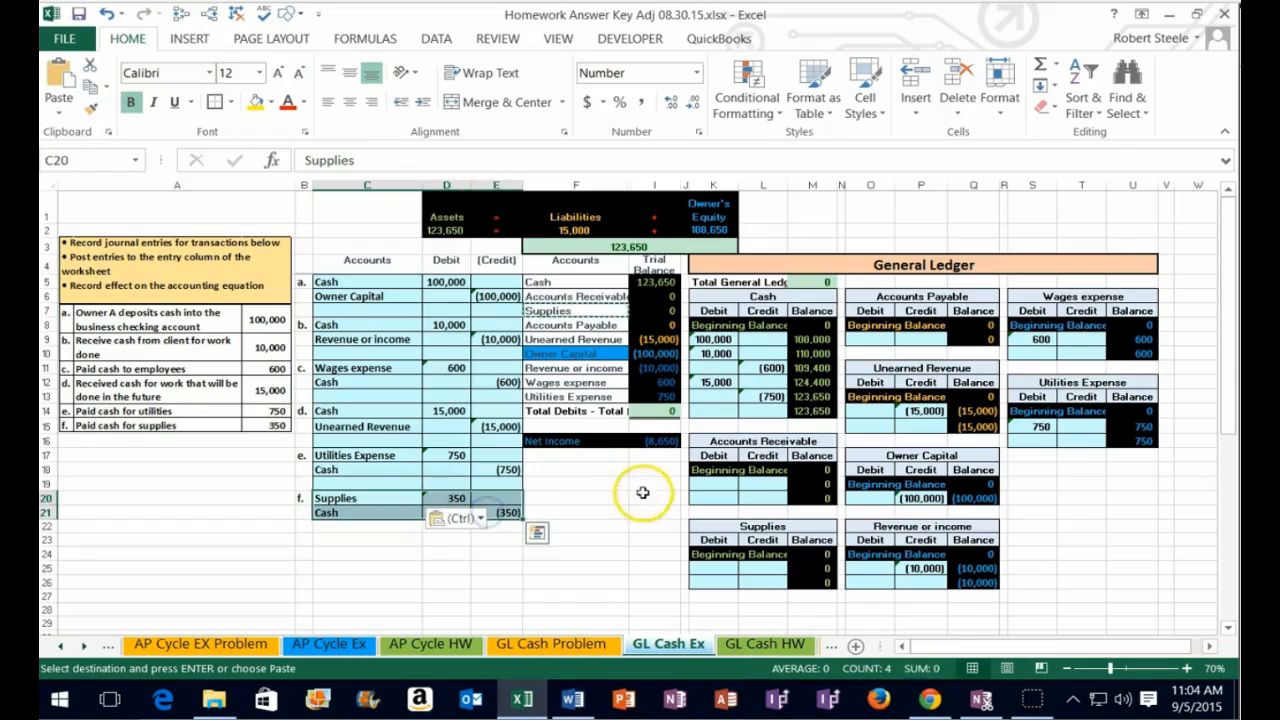
drag(715, 268, 1123, 260)
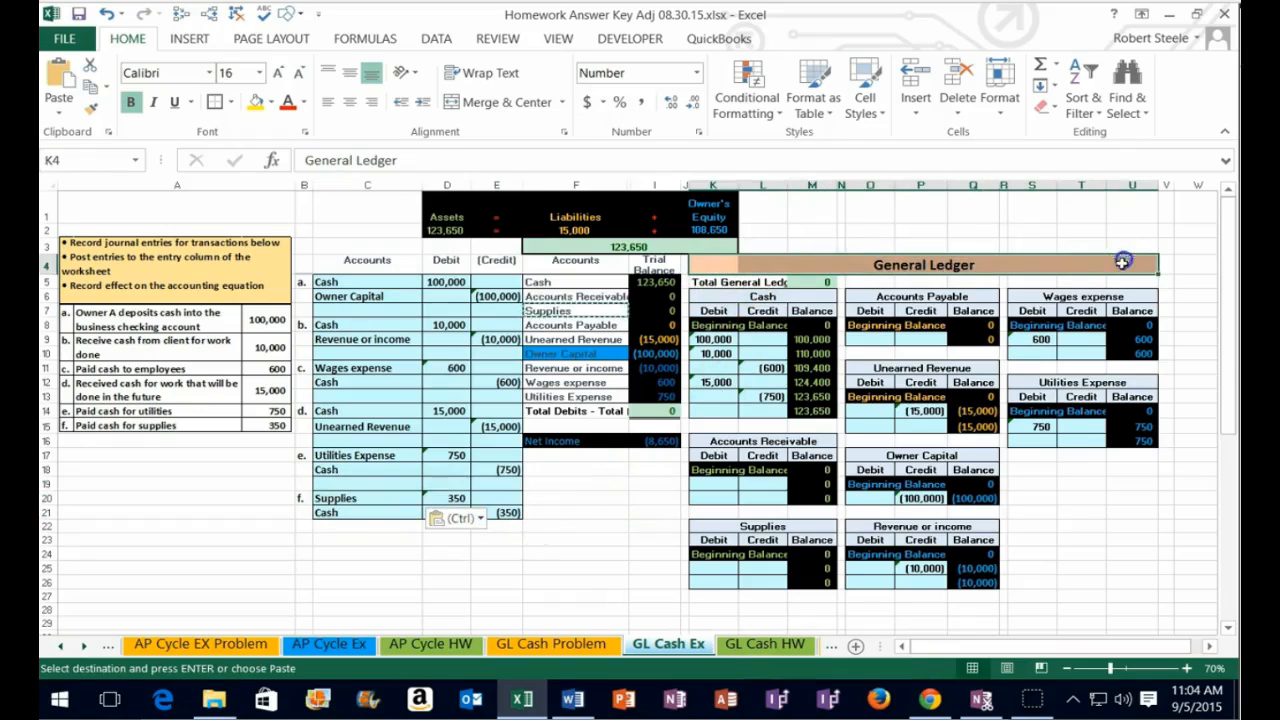
drag(380, 498, 444, 502)
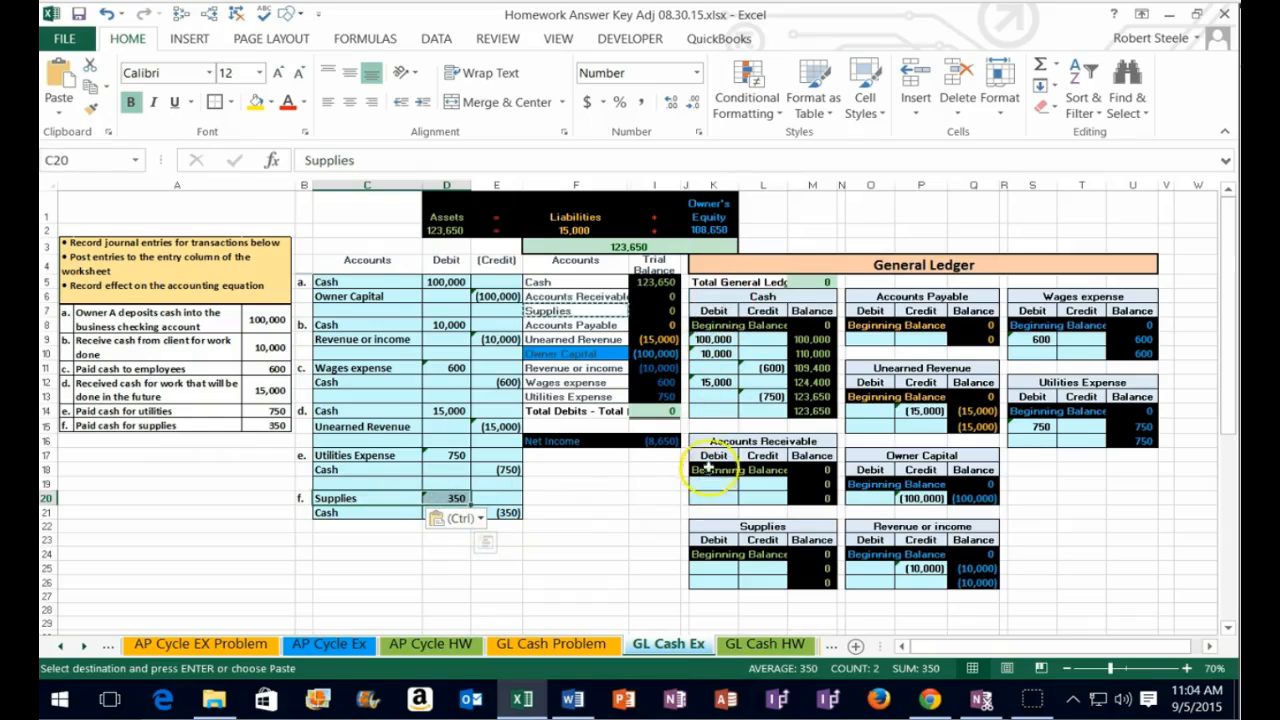
click(717, 568)
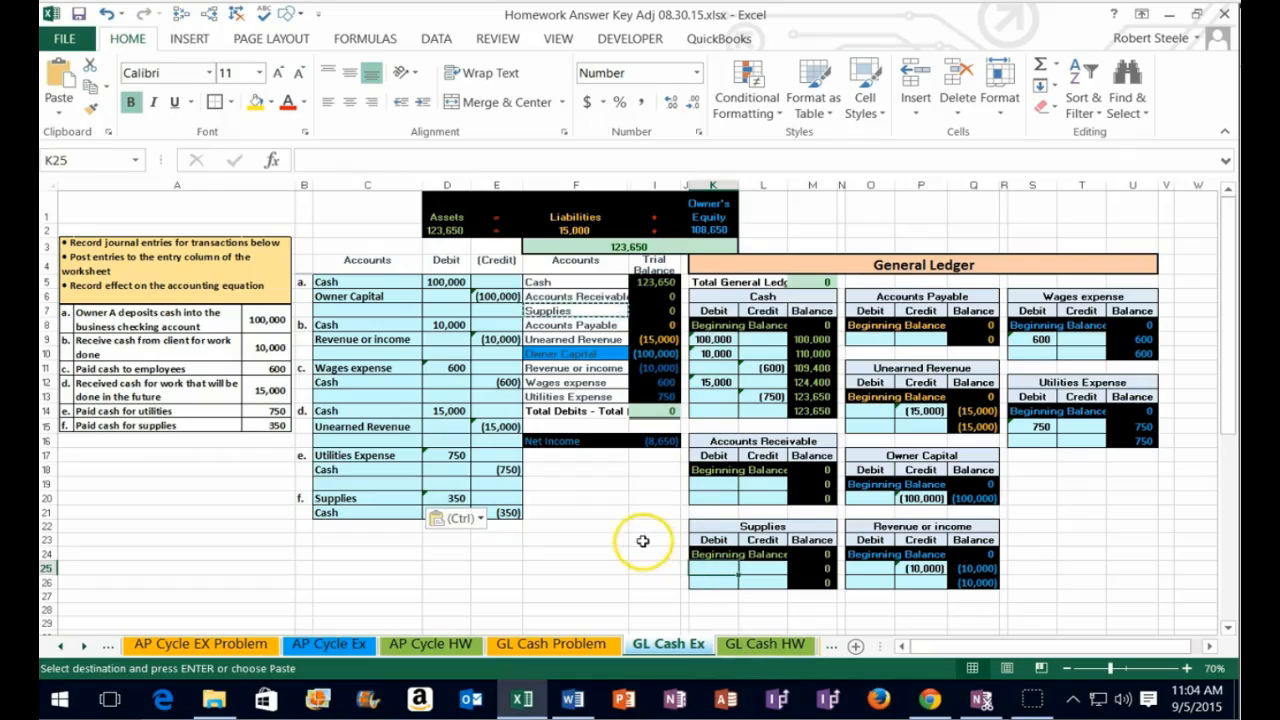
text(=)
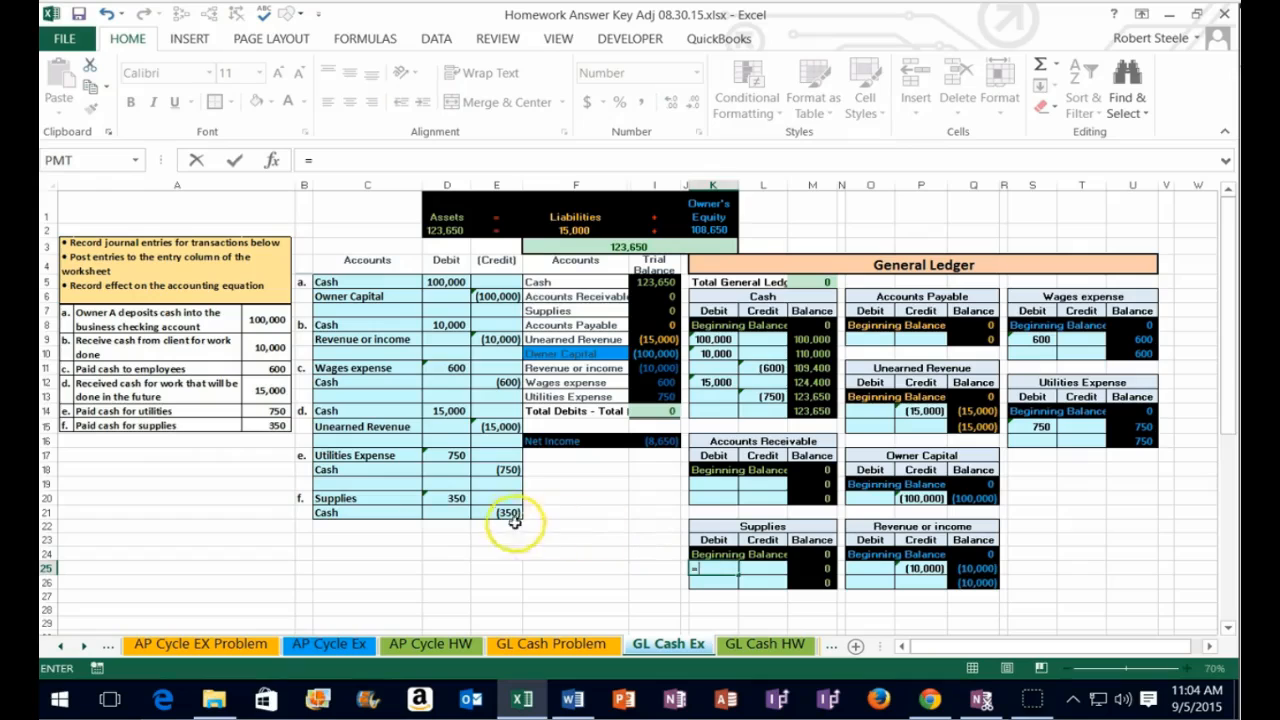
click(456, 499)
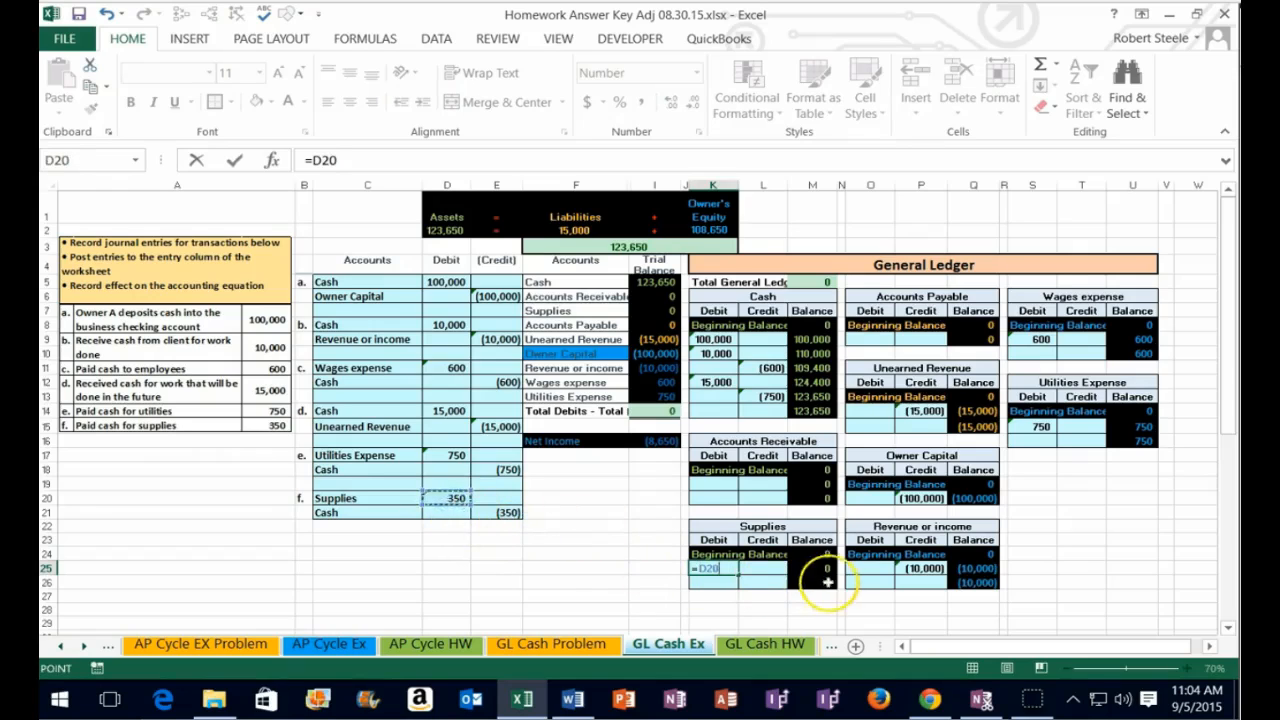
key(Return)
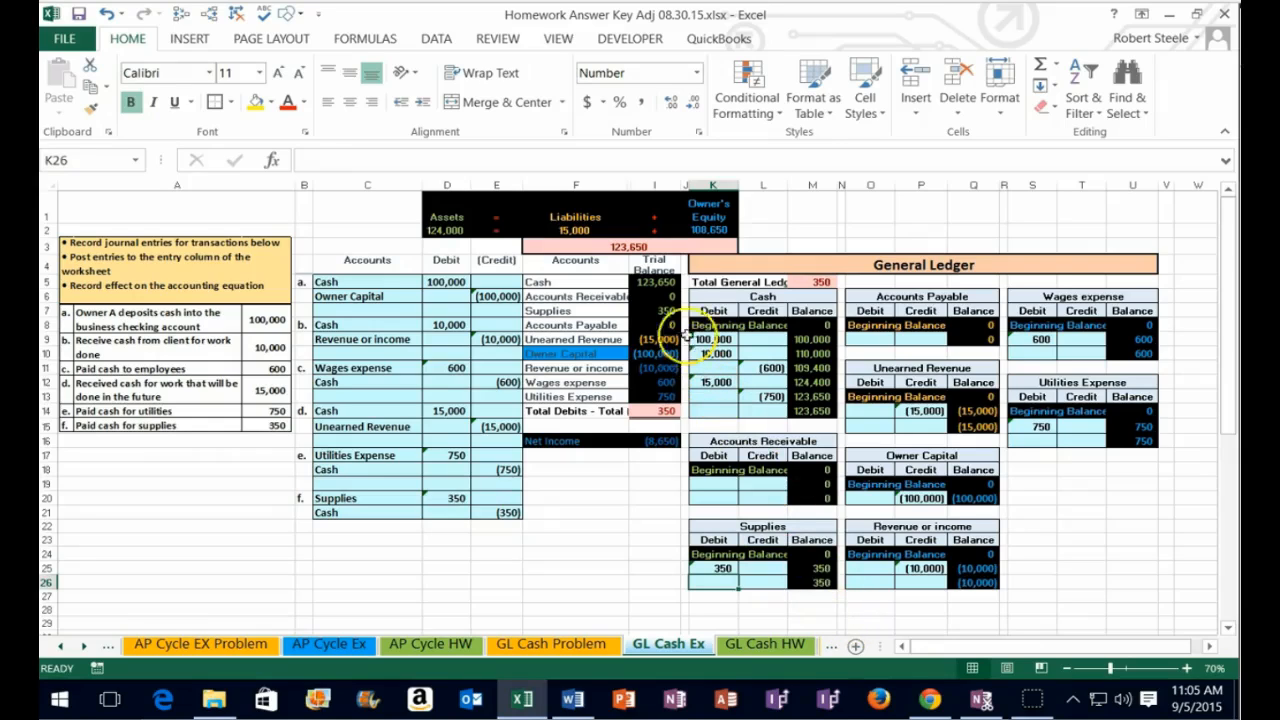
Trace the precedents of the Supplies trial balance in I7 and remove the arrow.
click(665, 310)
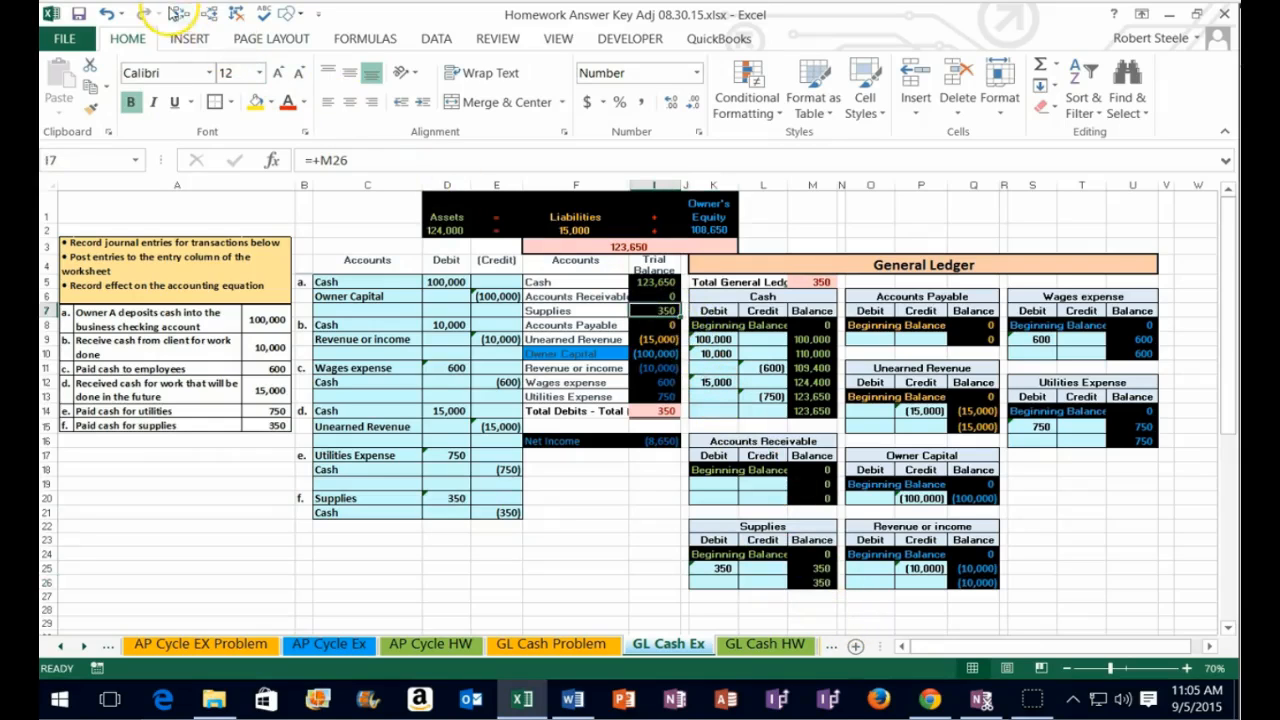
click(180, 15)
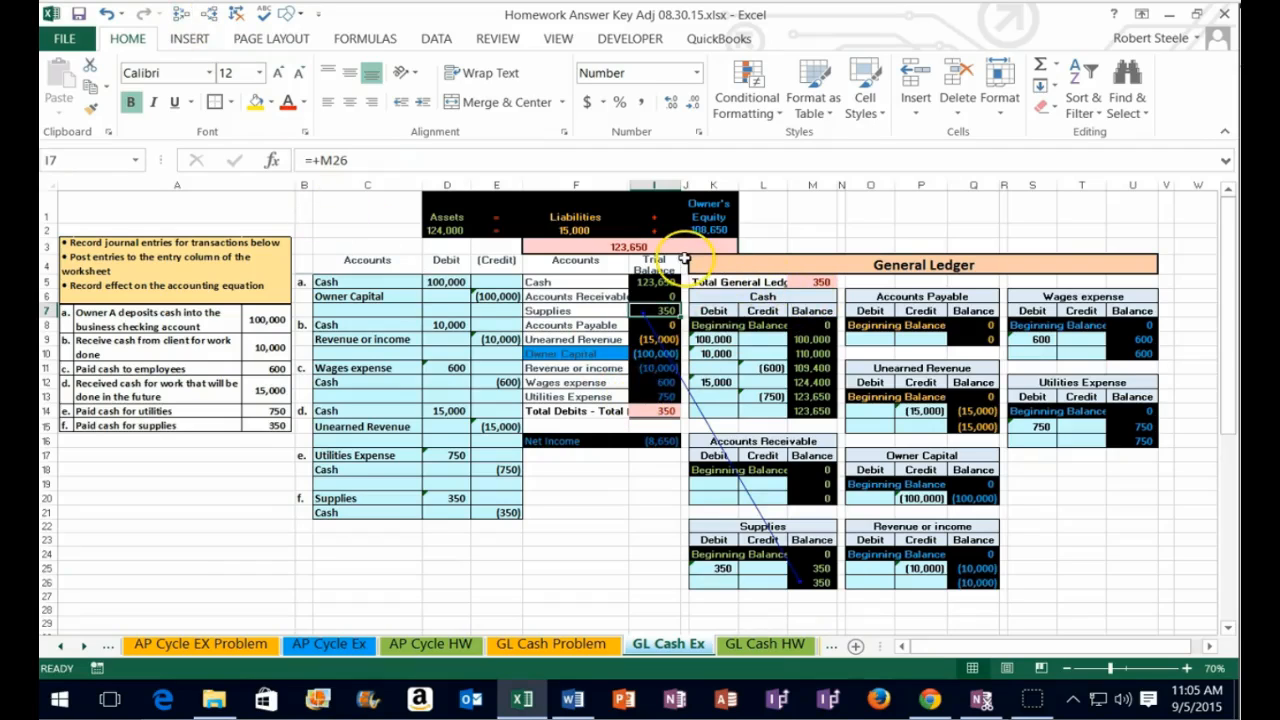
click(236, 14)
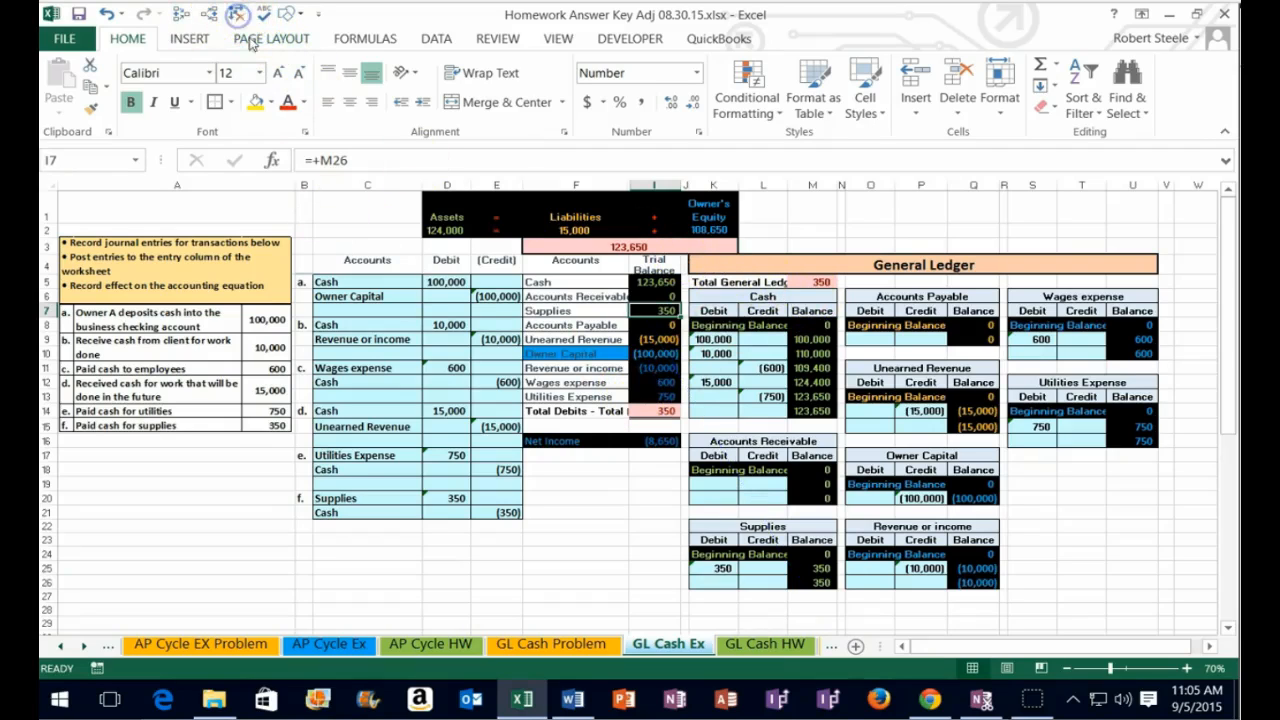
Post entry f's credit to the Cash ledger account by linking L14 to E21.
drag(331, 512, 492, 504)
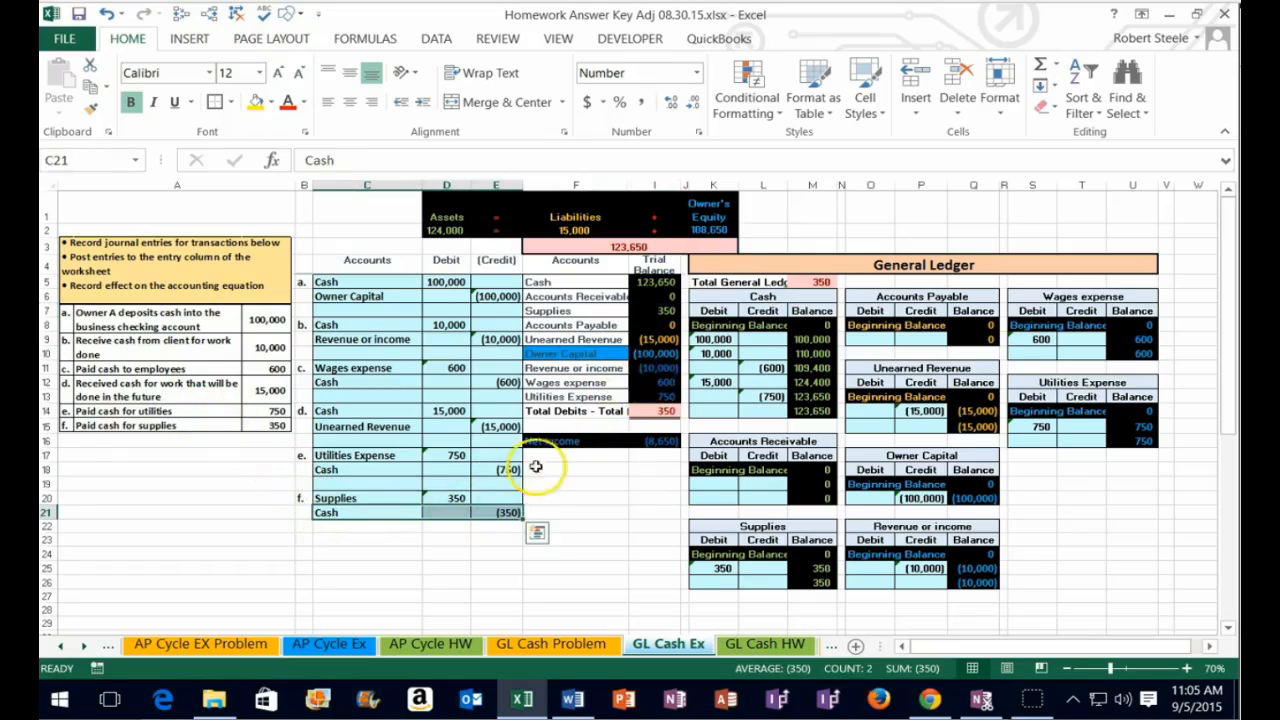
drag(706, 262, 972, 281)
drag(727, 297, 766, 390)
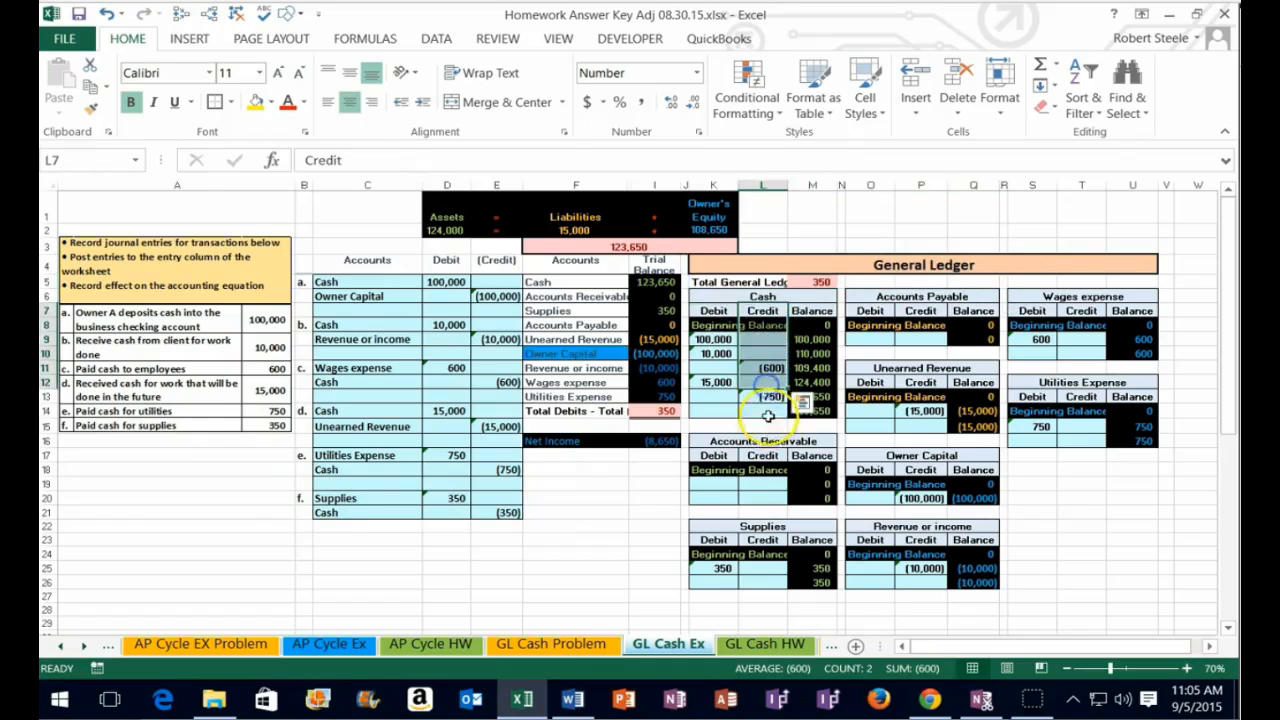
click(765, 410)
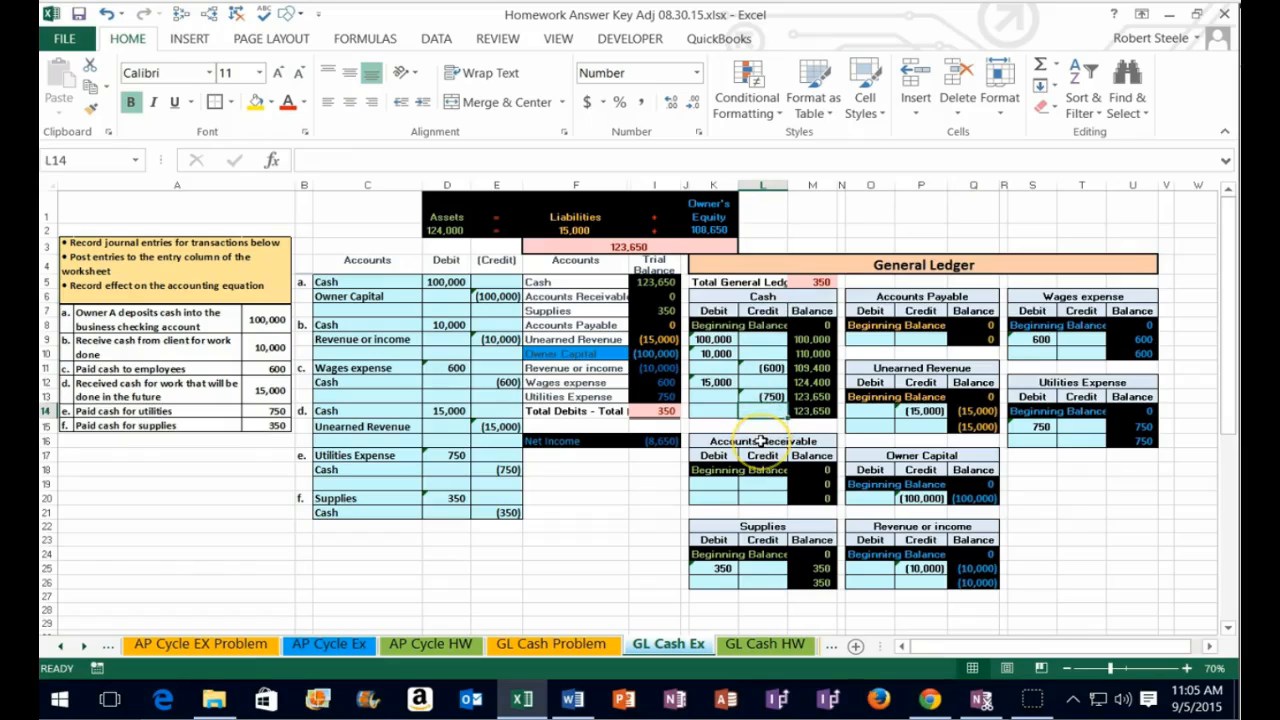
text(=)
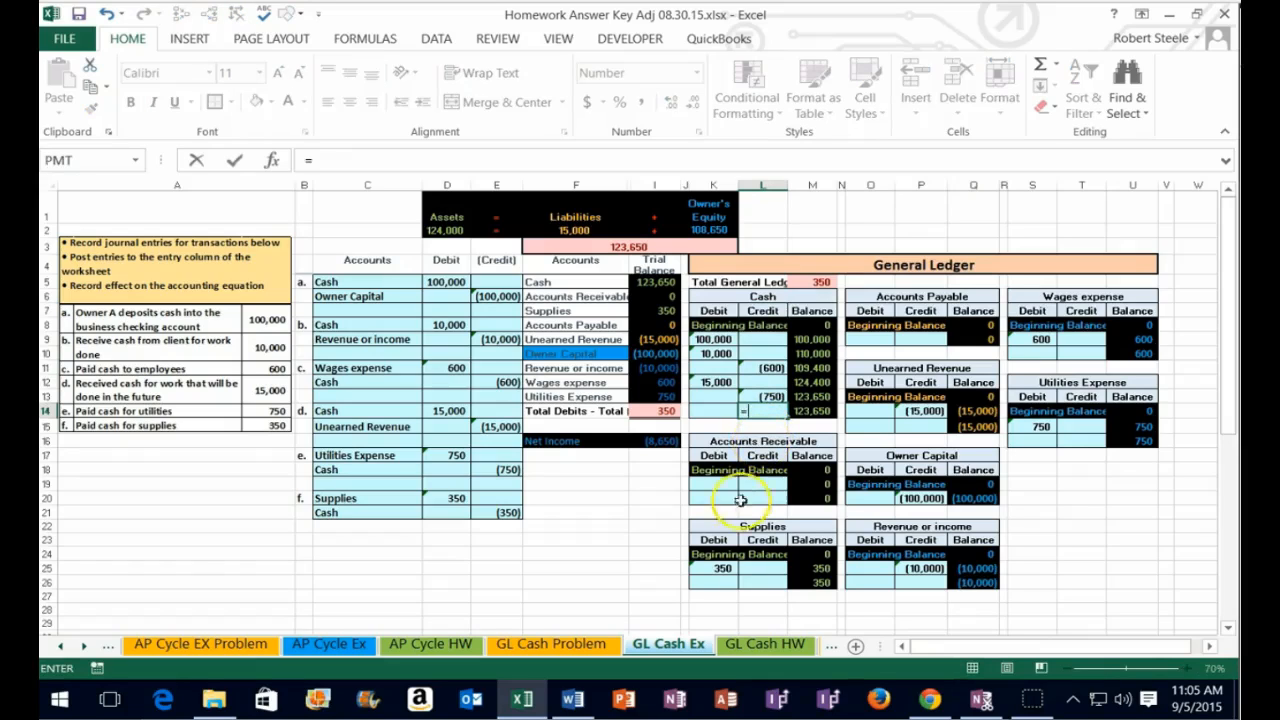
click(508, 512)
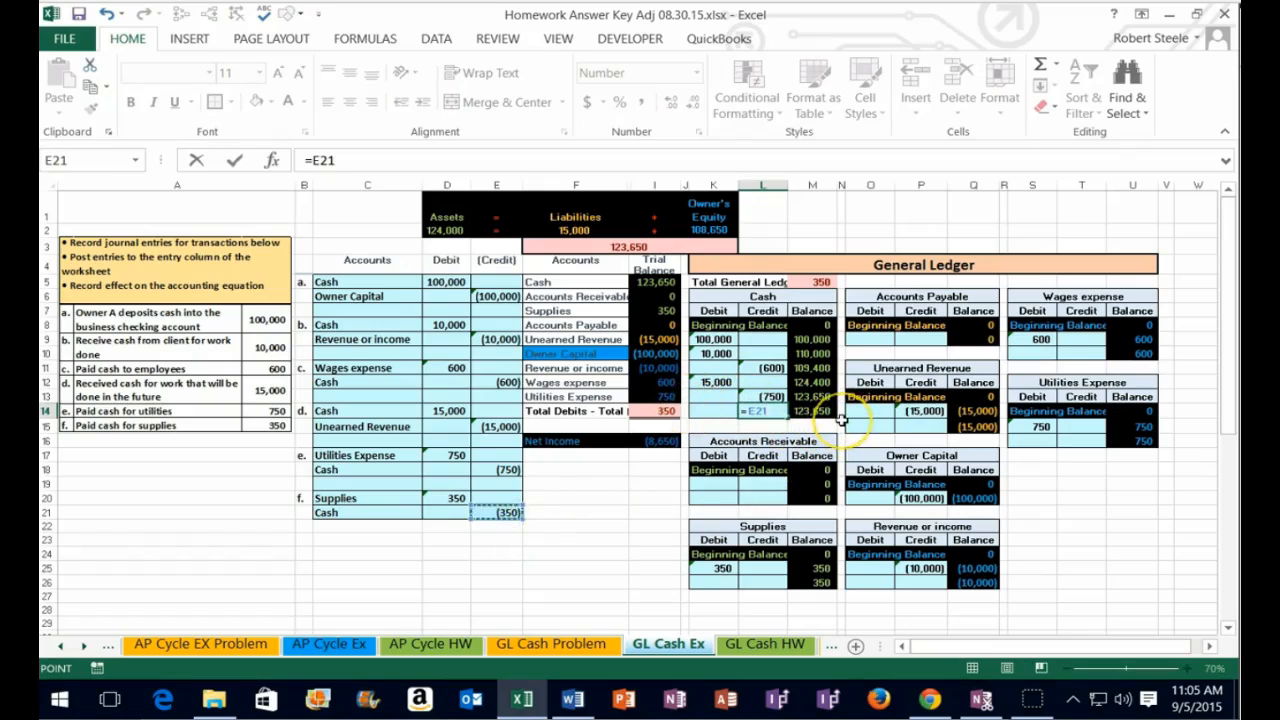
key(Return)
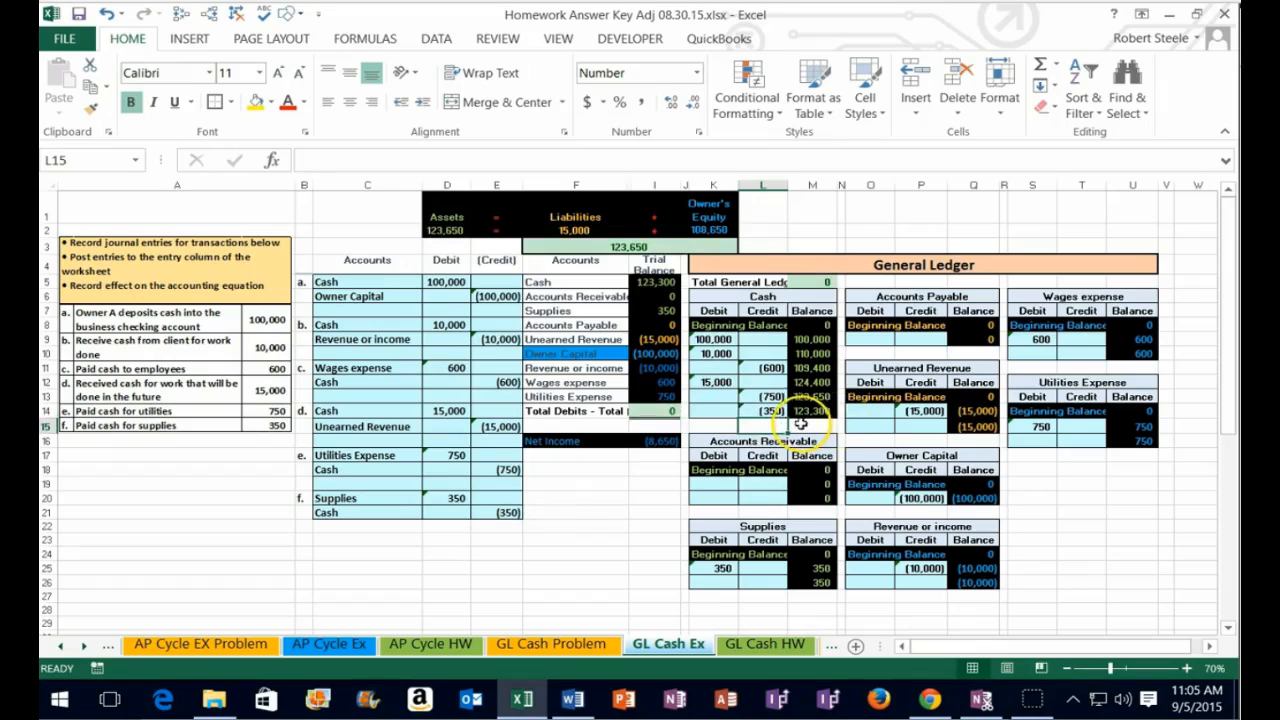
Trace the precedents of the Cash trial balance in I5 and check the formulas for total debits less credits and net income.
click(636, 283)
click(182, 14)
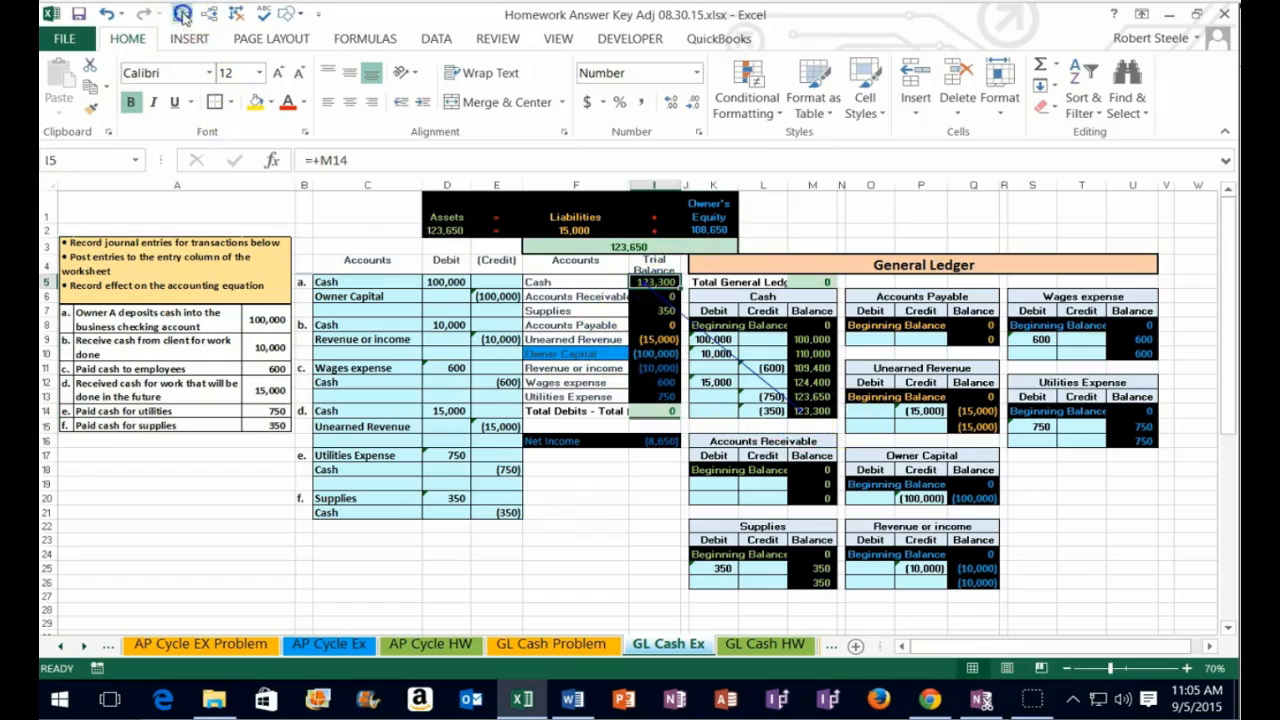
click(649, 412)
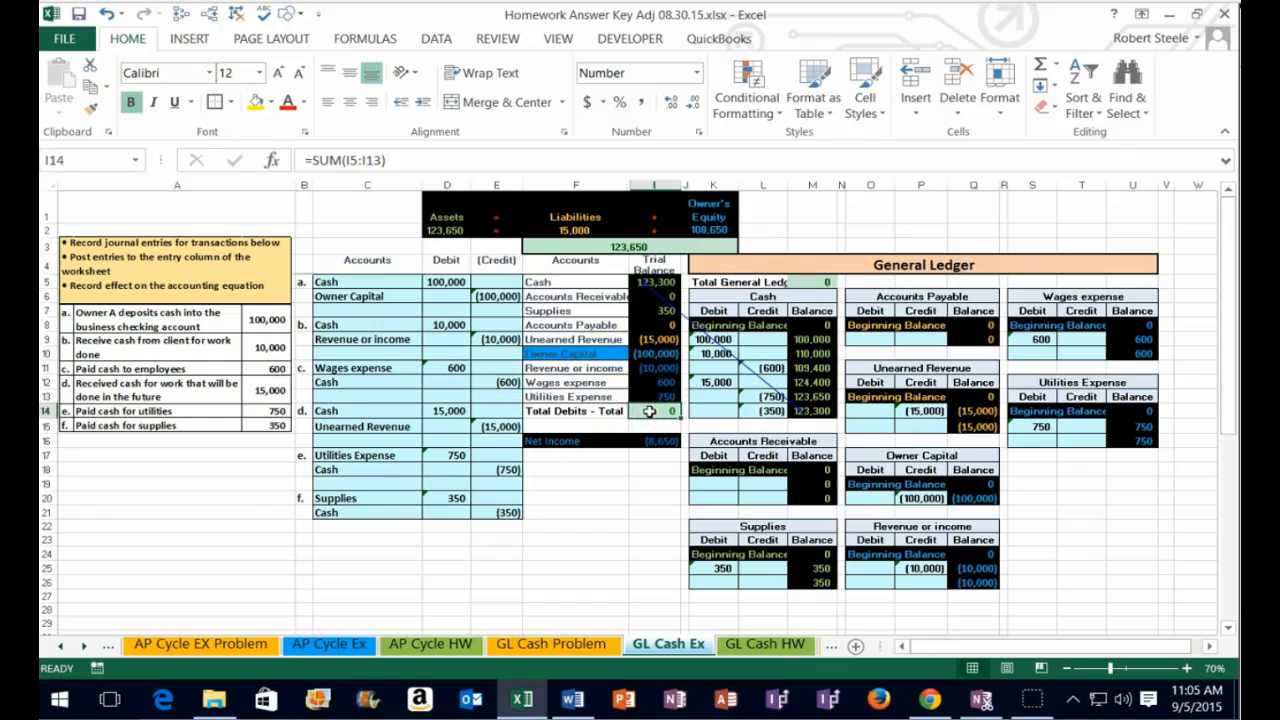
click(650, 441)
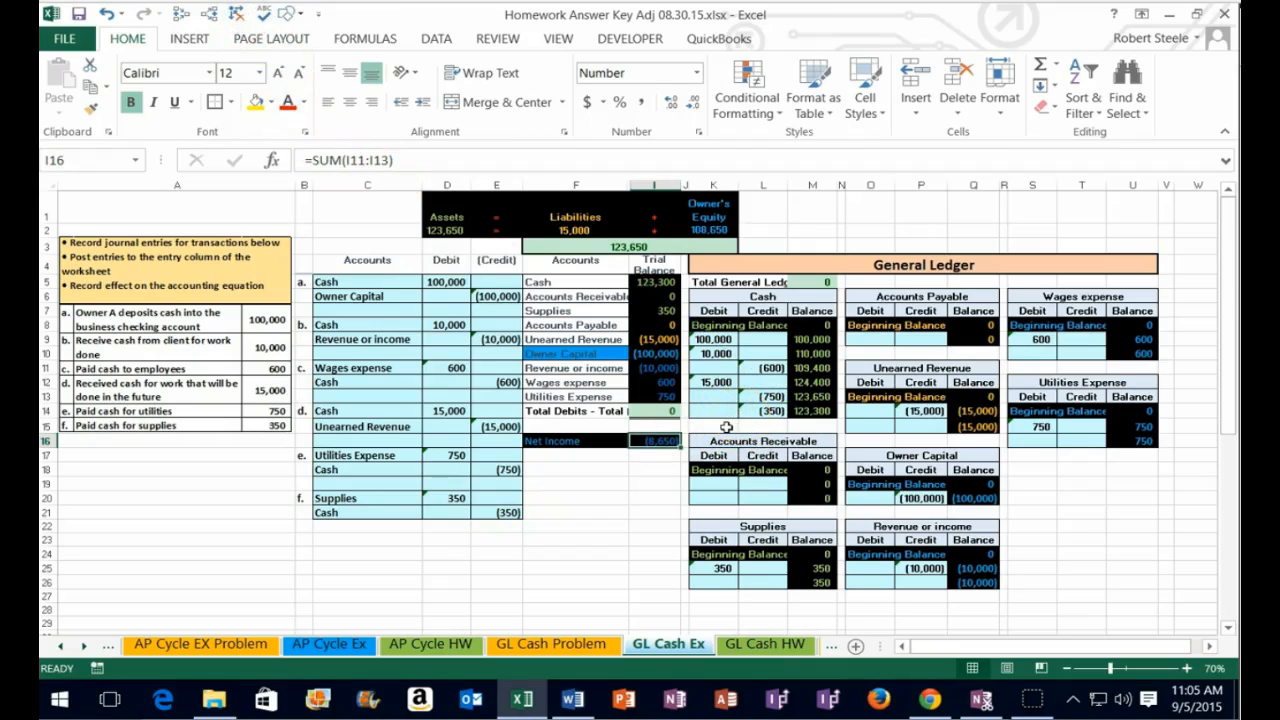
Total the Cash ledger's debit column in K15 with a SUM of K9:K14.
click(726, 427)
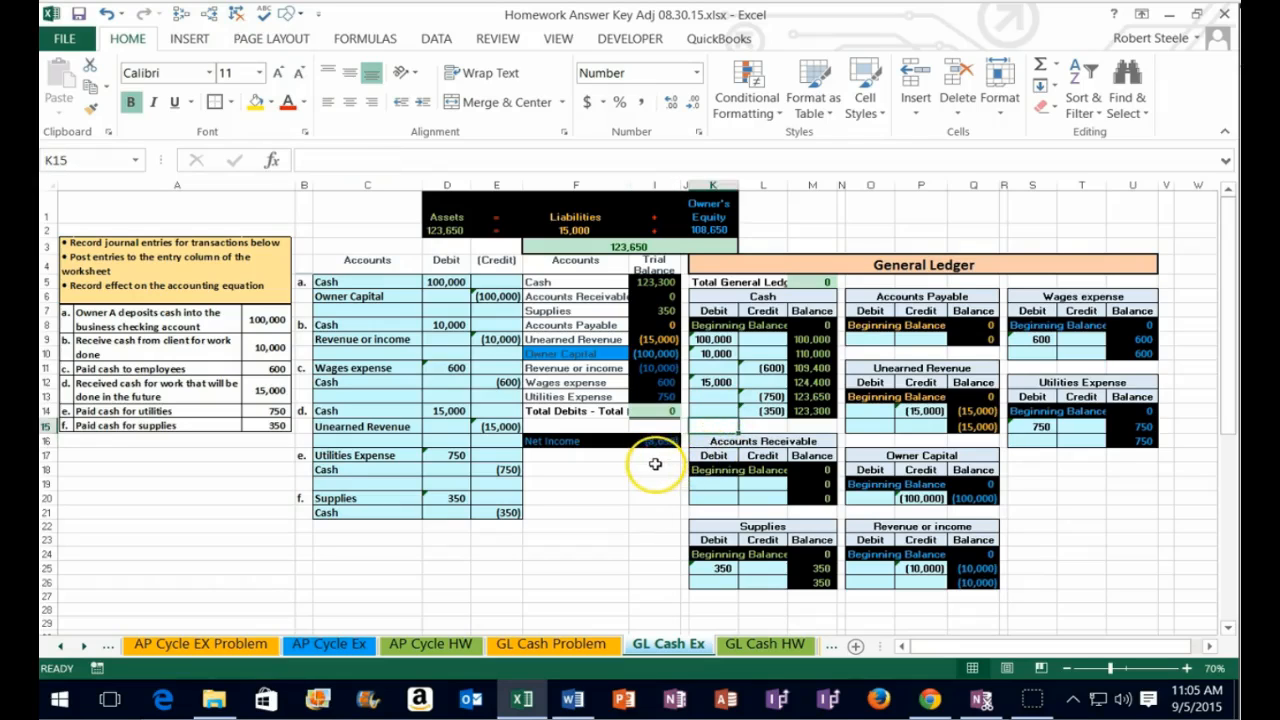
text(=sum()
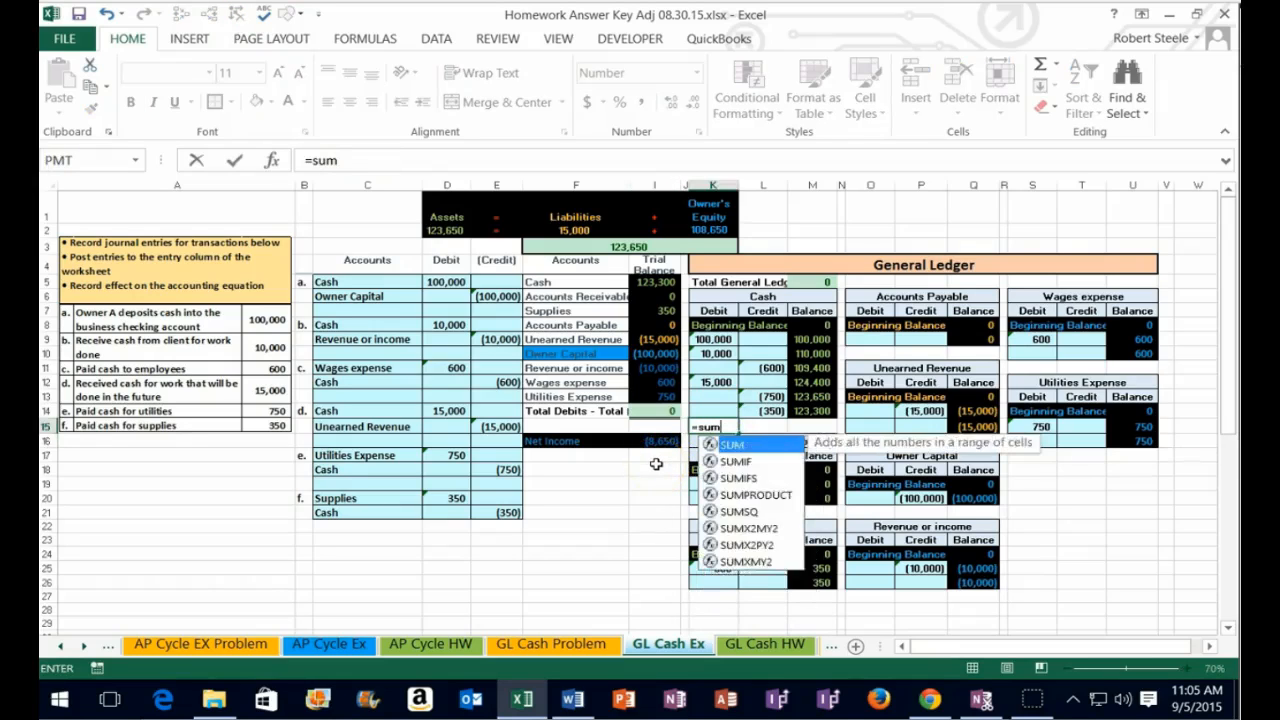
key(Up)
key(shift+Up)
key(shift+Up)
key(shift+Up)
key(shift+Up)
key(shift+Up)
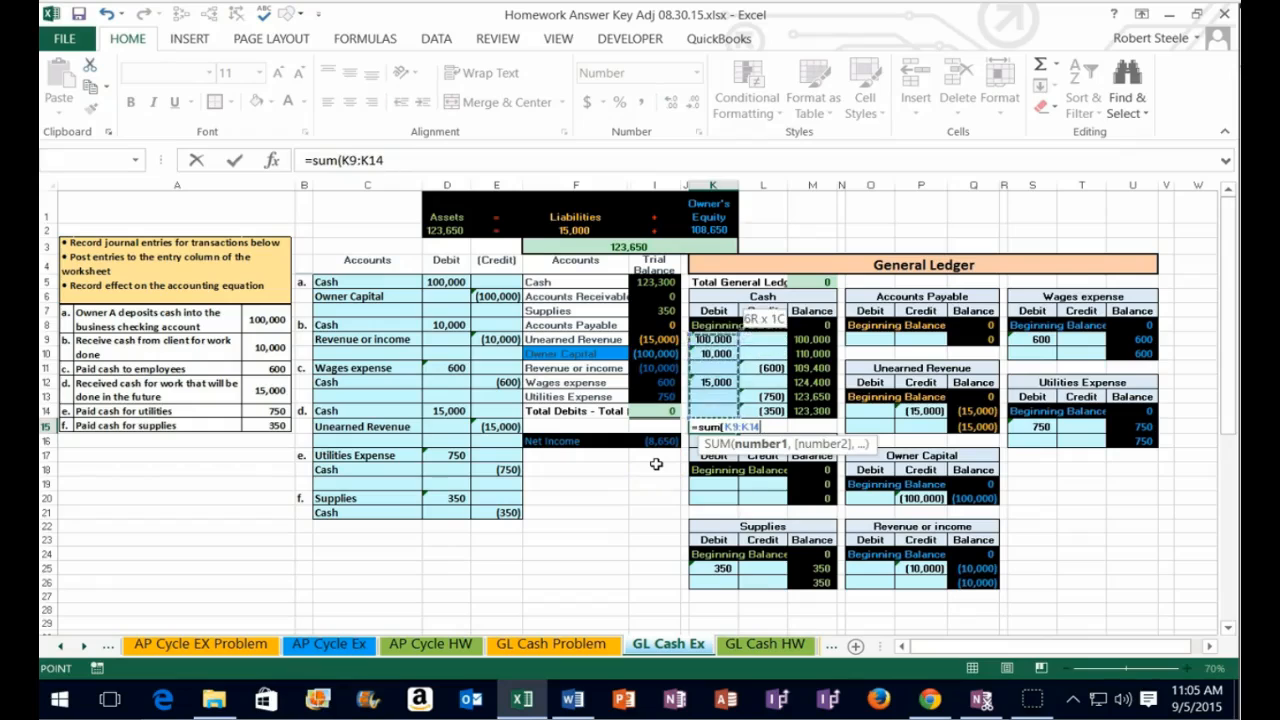
key(Tab)
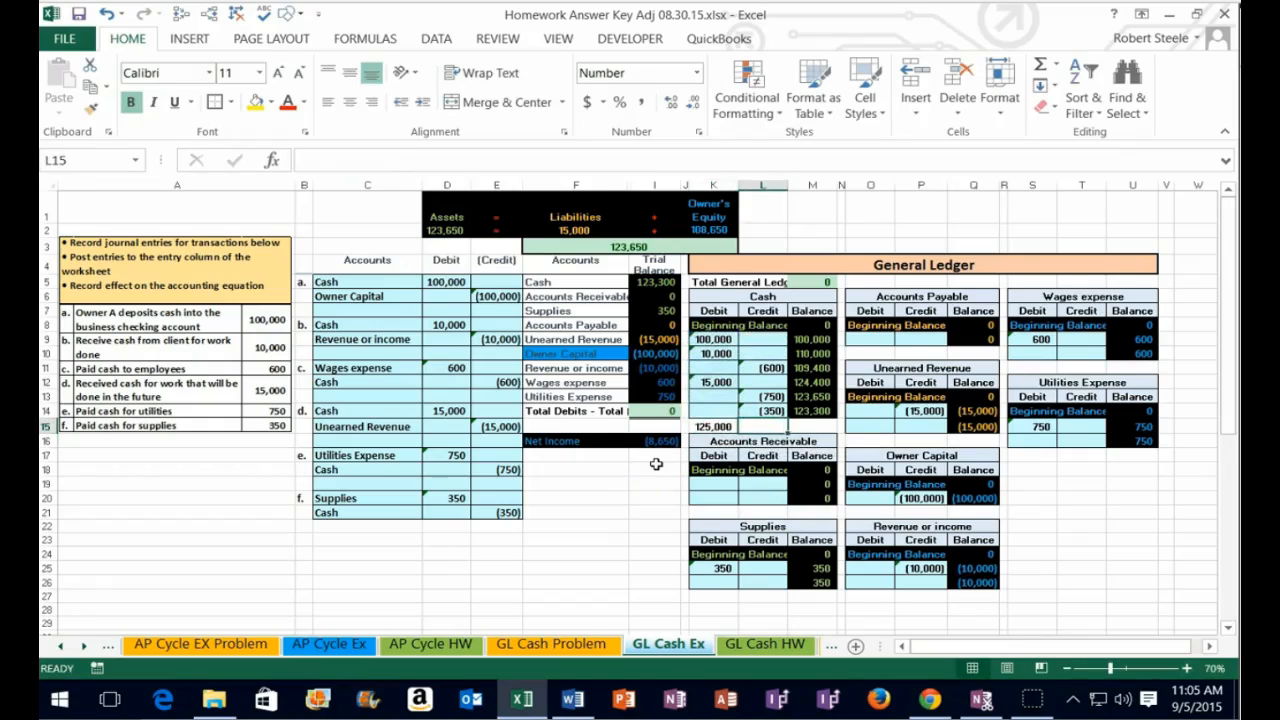
Total the Cash ledger's credit column in L15 with a SUM of L9:L14.
text(=sum)
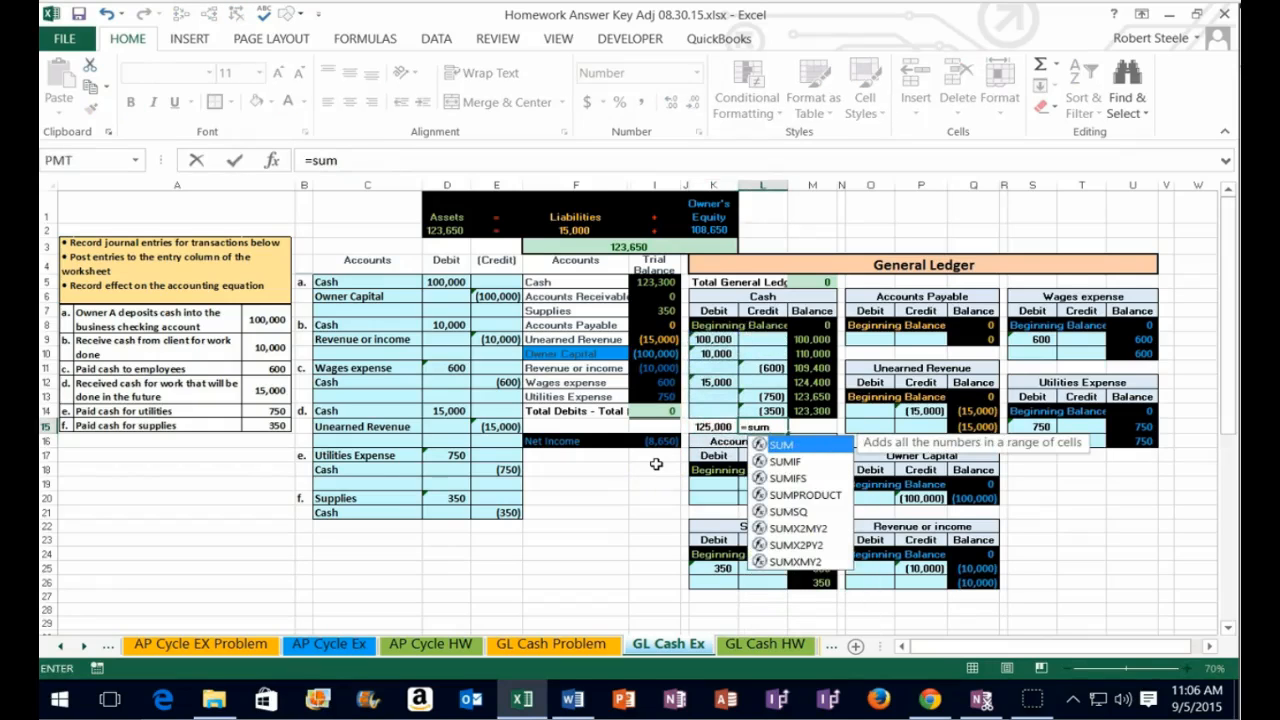
text(()
key(Up)
key(shift+Up)
key(shift+Up)
key(shift+Up)
key(shift+Up)
key(shift+Up)
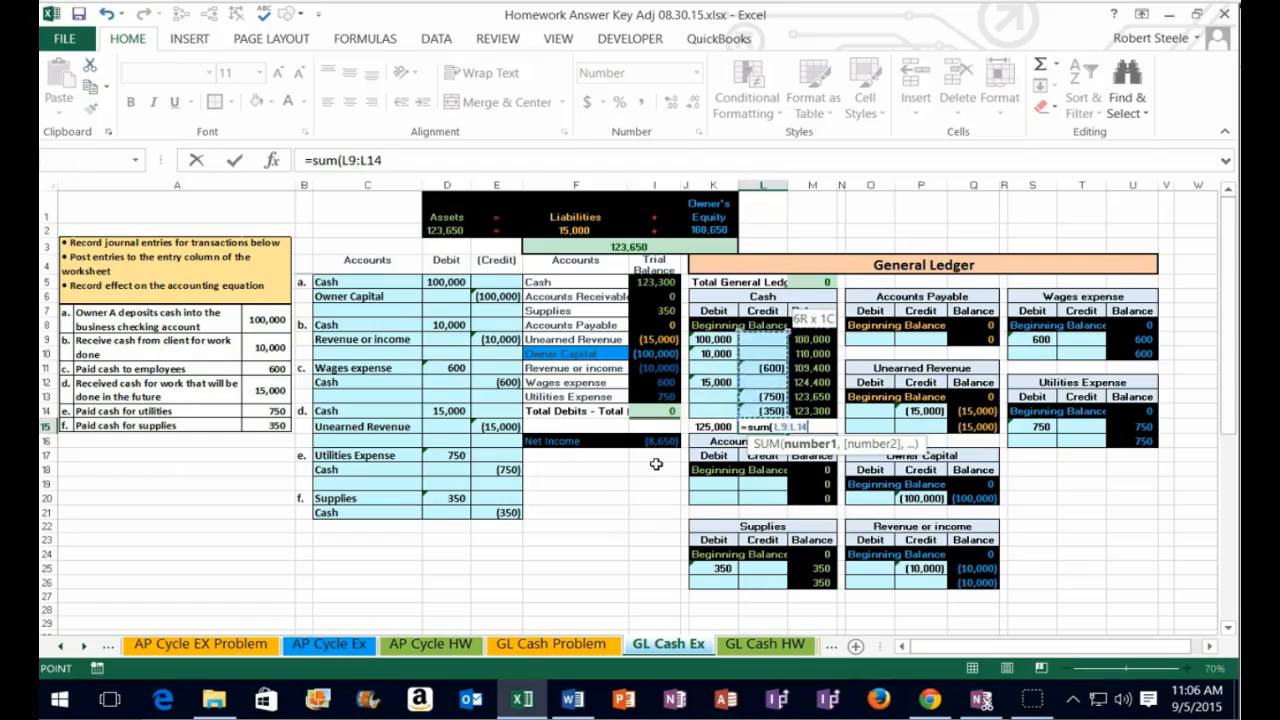
key(Tab)
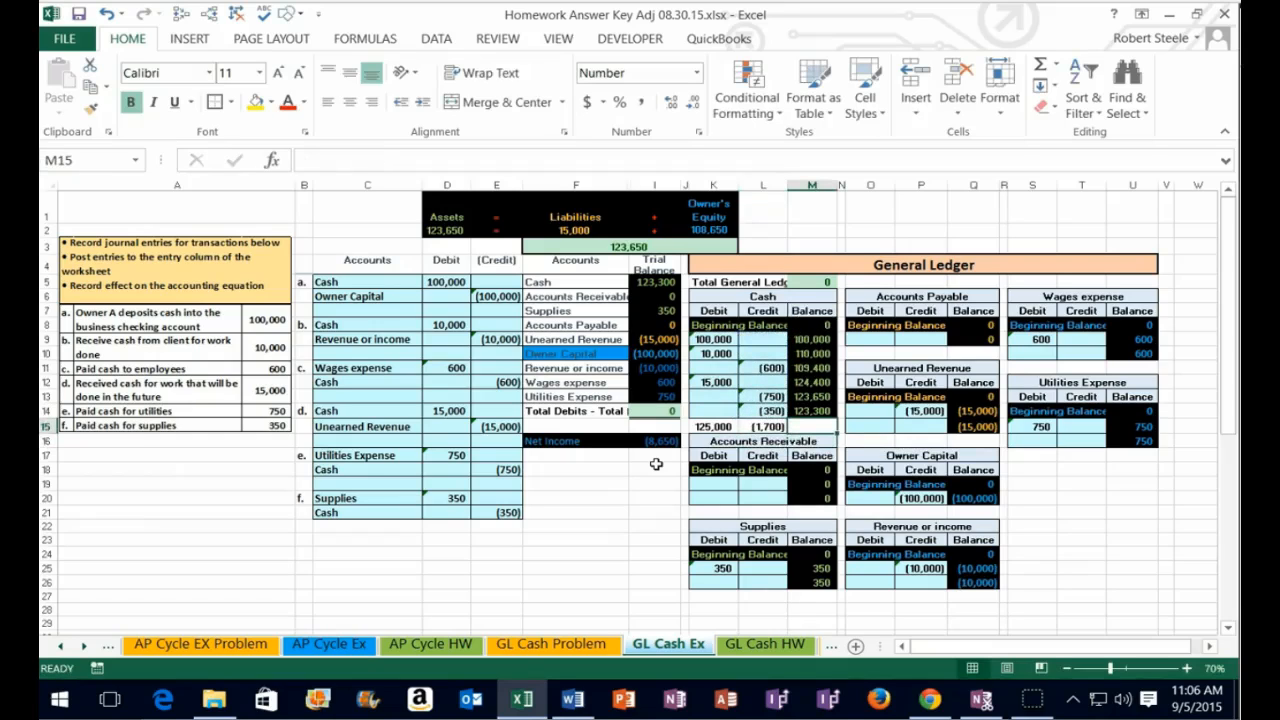
Calculate the Cash ledger's ending balance in M15 as K15+L15.
text(+)
key(Left)
key(Left)
text(-)
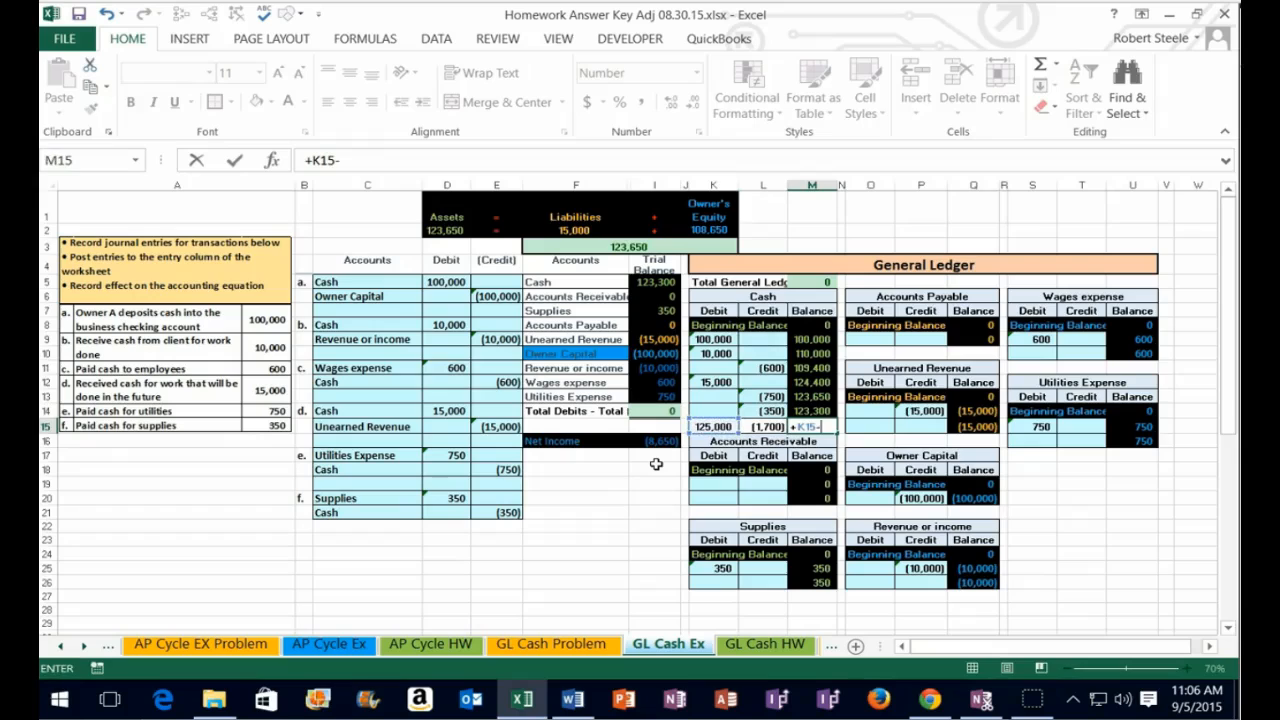
key(Left)
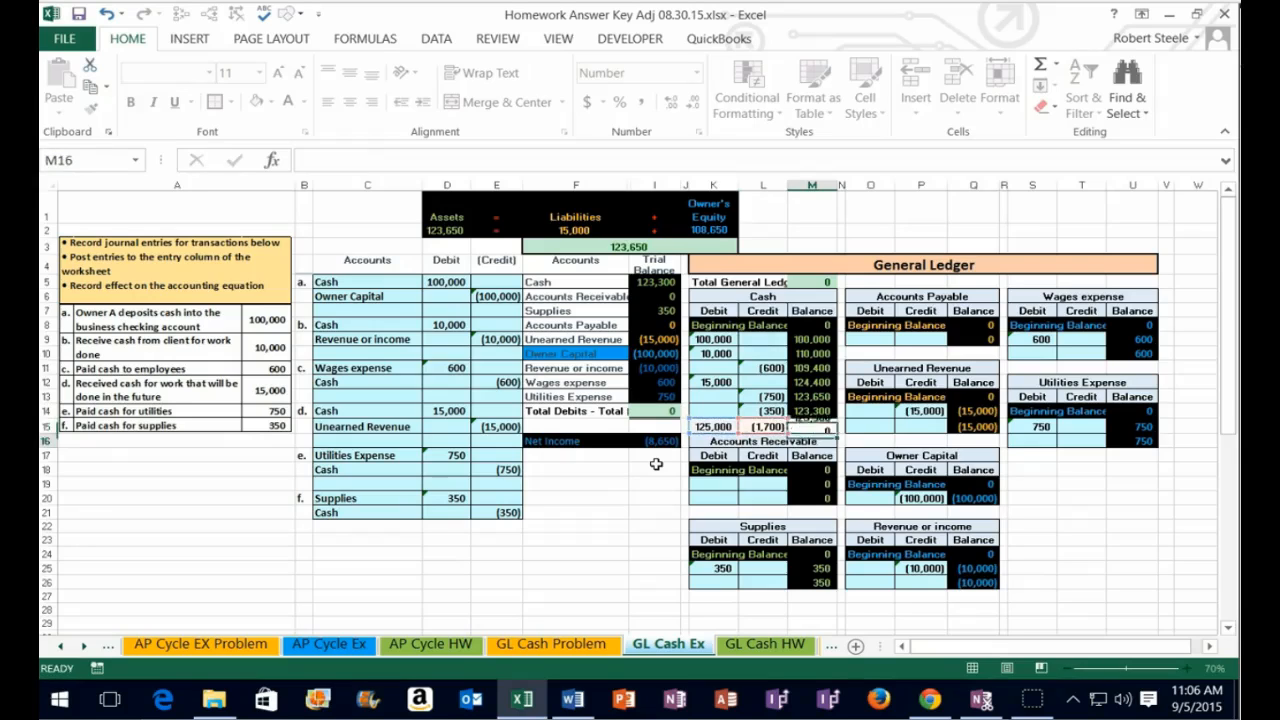
key(Return)
Check the ending balance formula in M15 and the debit total formula in K15 below the Cash ledger.
click(818, 426)
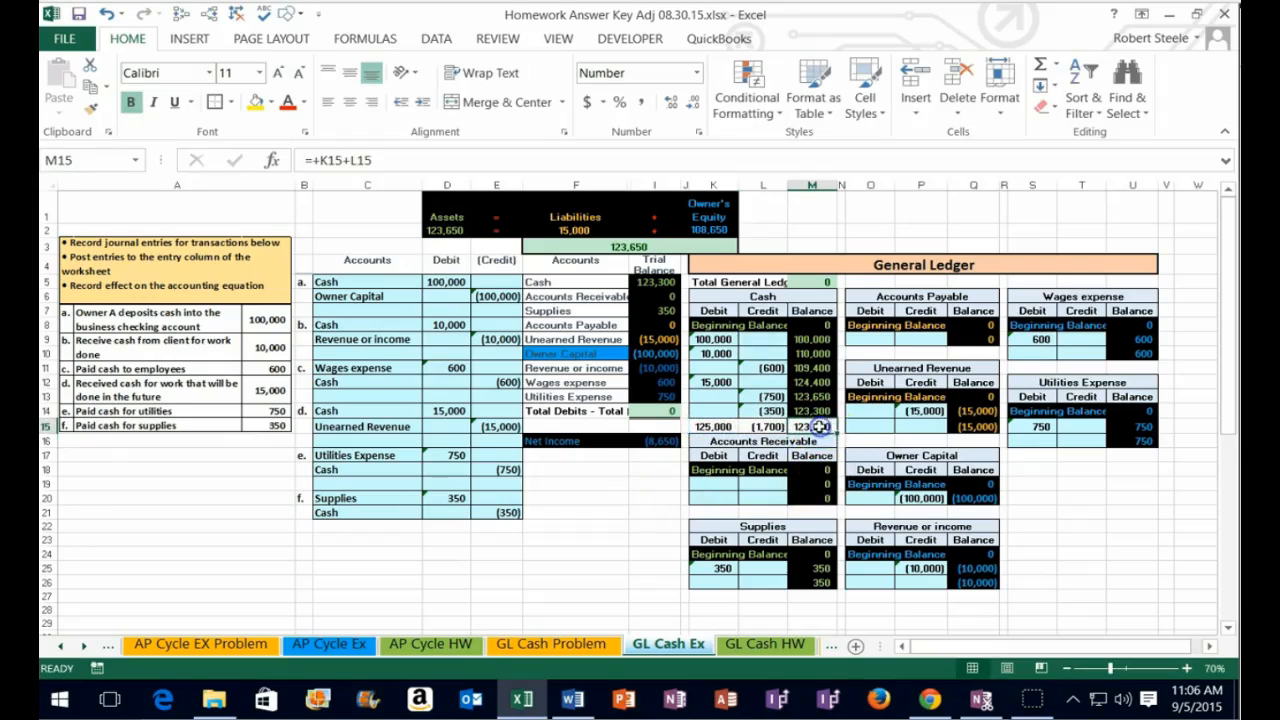
click(718, 426)
key(alt+equal)
key(Return)
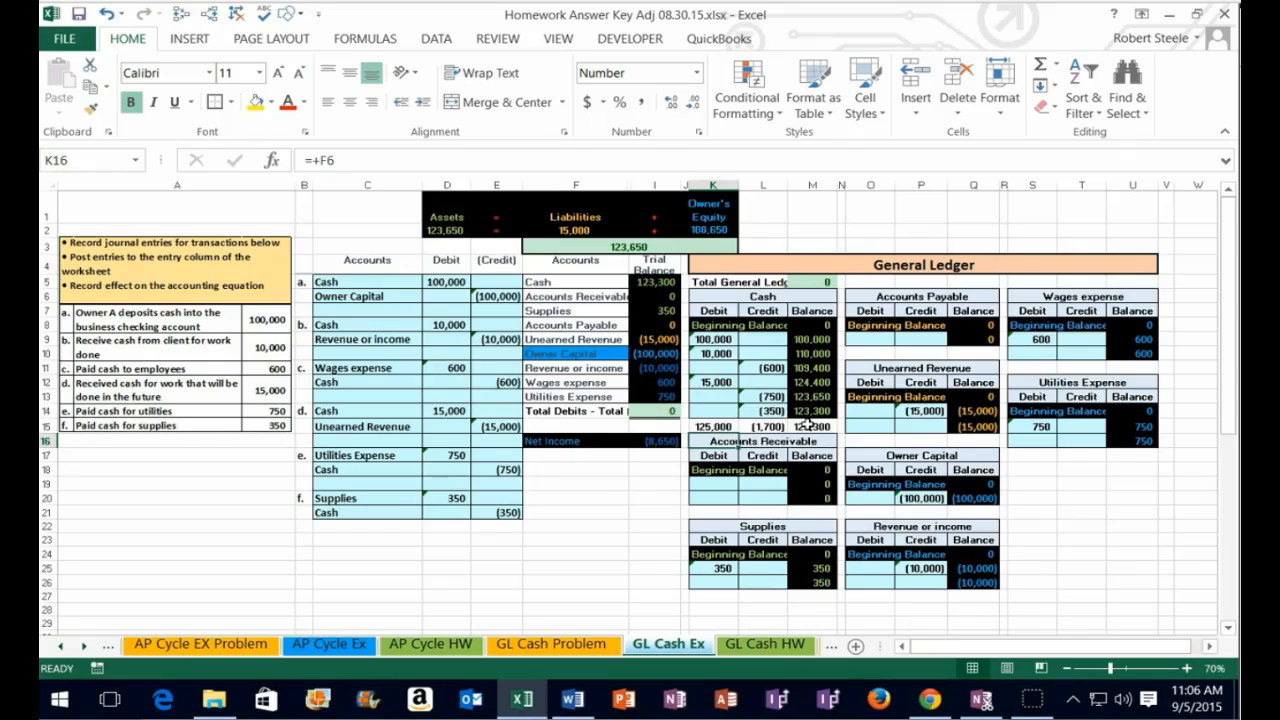
click(722, 427)
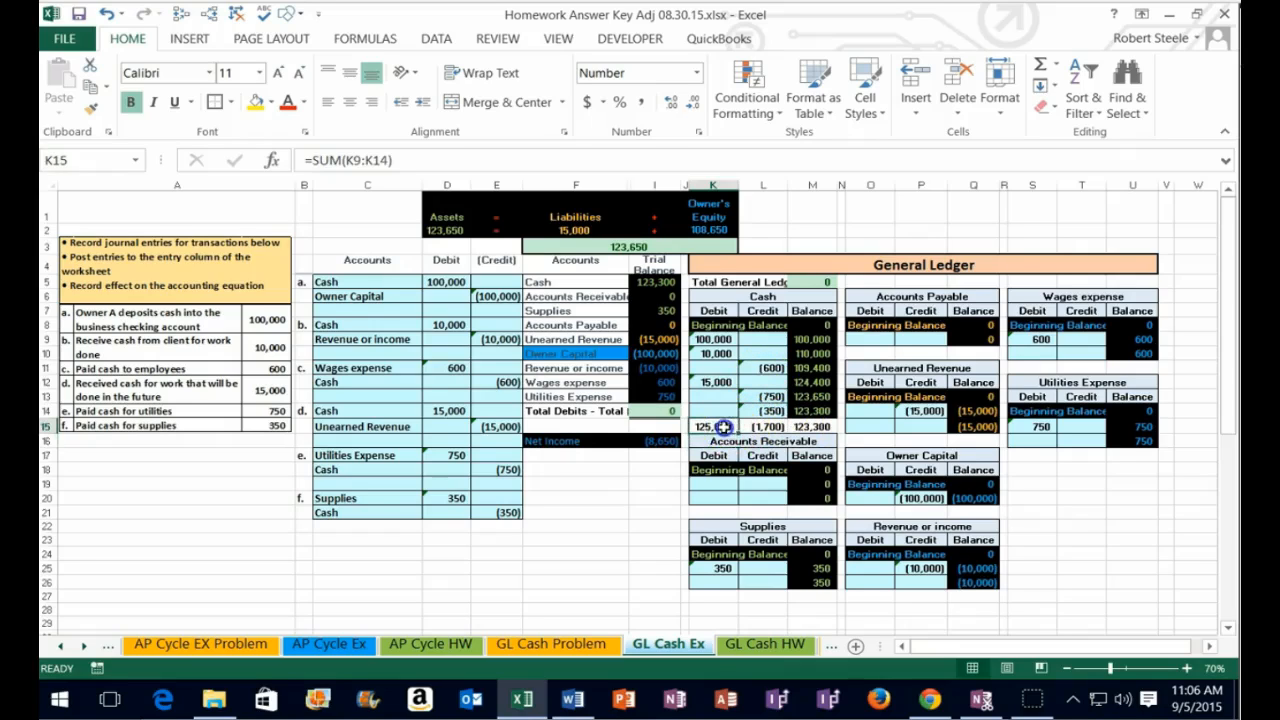